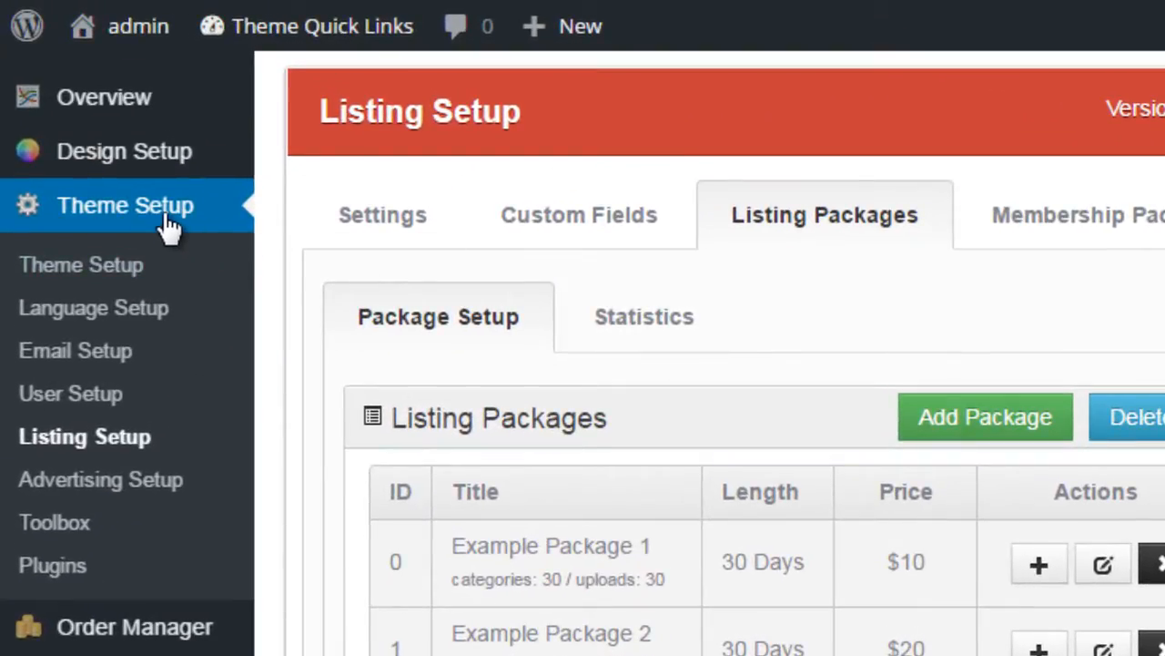
Step: Open the listing packages in Listing Setup and view how they appear on the site's Add Listing page
{"action": "left_click", "coordinate": [91, 452]}
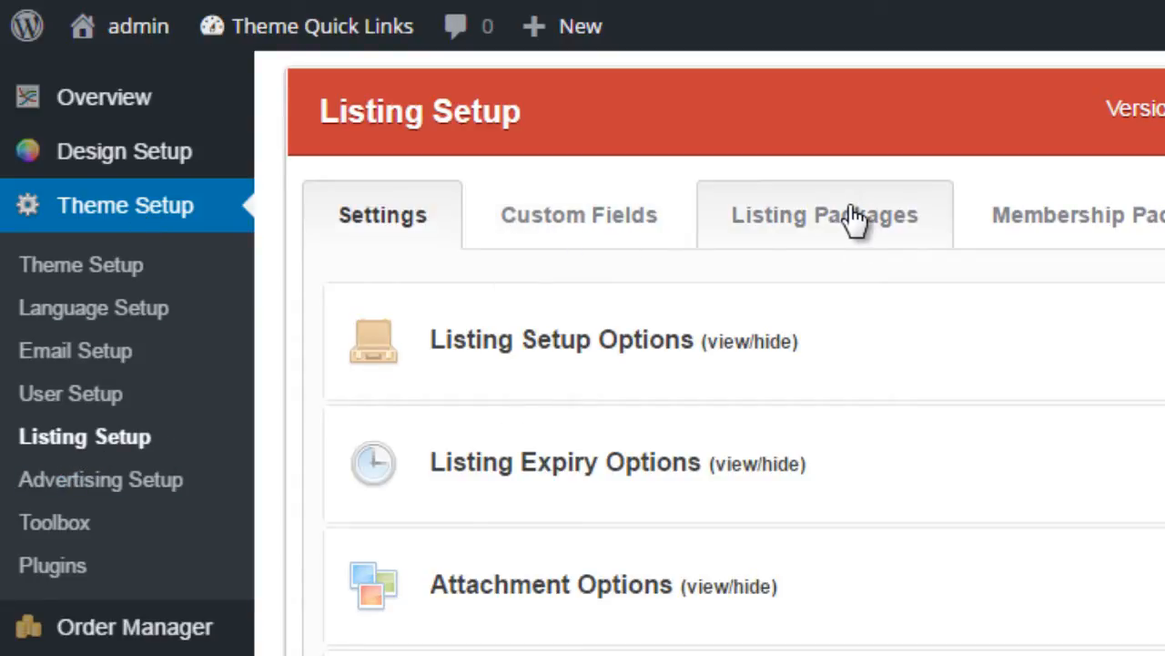
{"action": "left_click", "coordinate": [785, 230]}
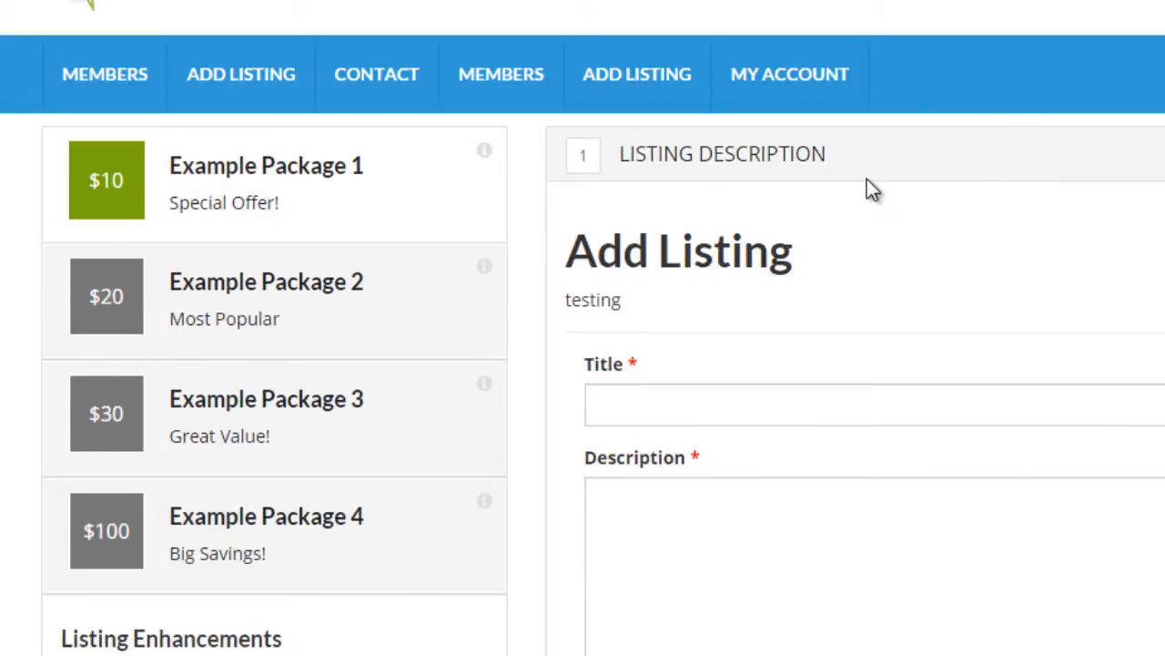
{"action": "scroll", "coordinate": [872, 189], "scroll_direction": "down", "scroll_amount": 2}
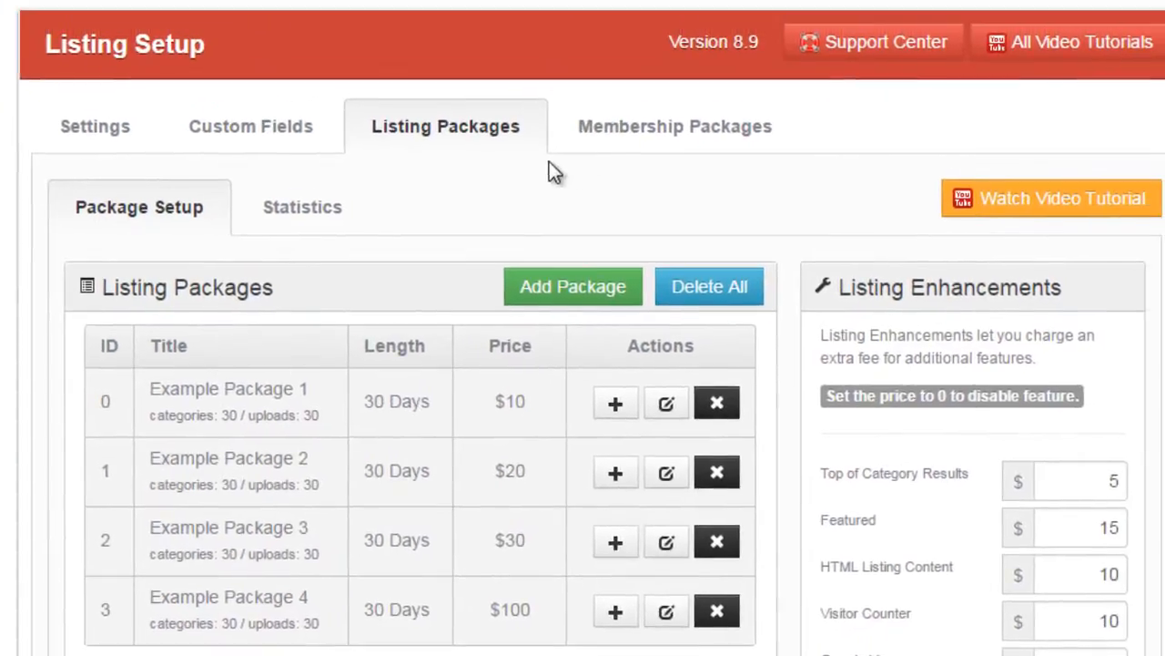
Step: Turn on the Pricing Table in the Listing Setup Options and save the changes
{"action": "left_click", "coordinate": [122, 132]}
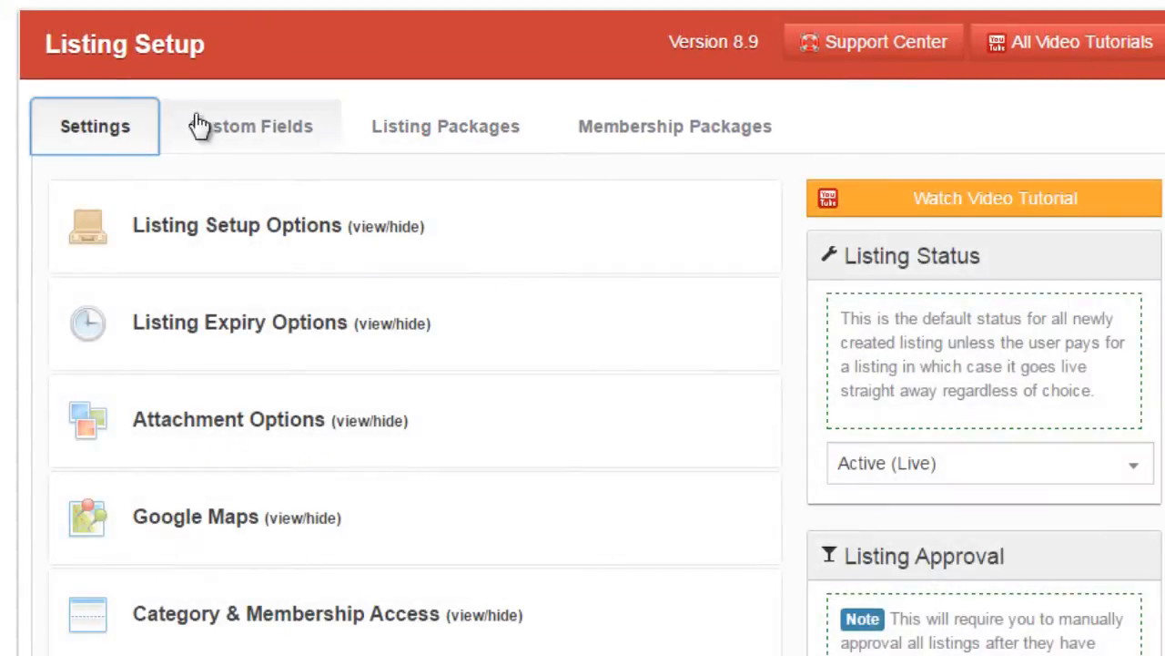
{"action": "left_click", "coordinate": [168, 231]}
{"action": "left_click", "coordinate": [494, 447]}
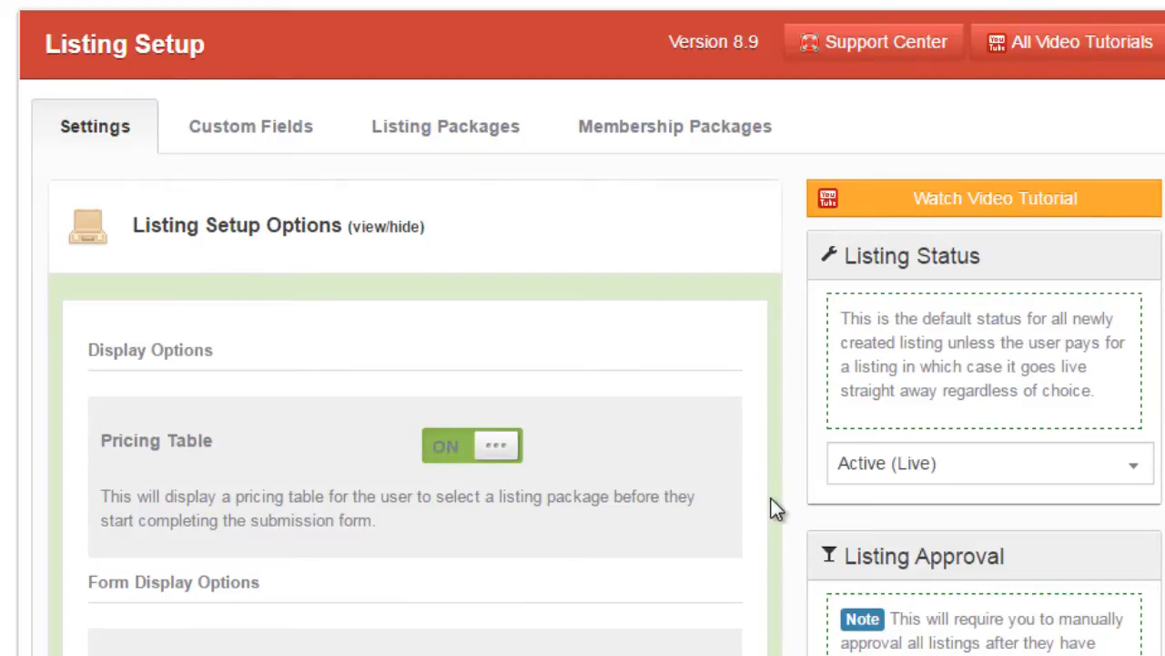
{"action": "scroll", "coordinate": [765, 547], "scroll_direction": "down", "scroll_amount": 15}
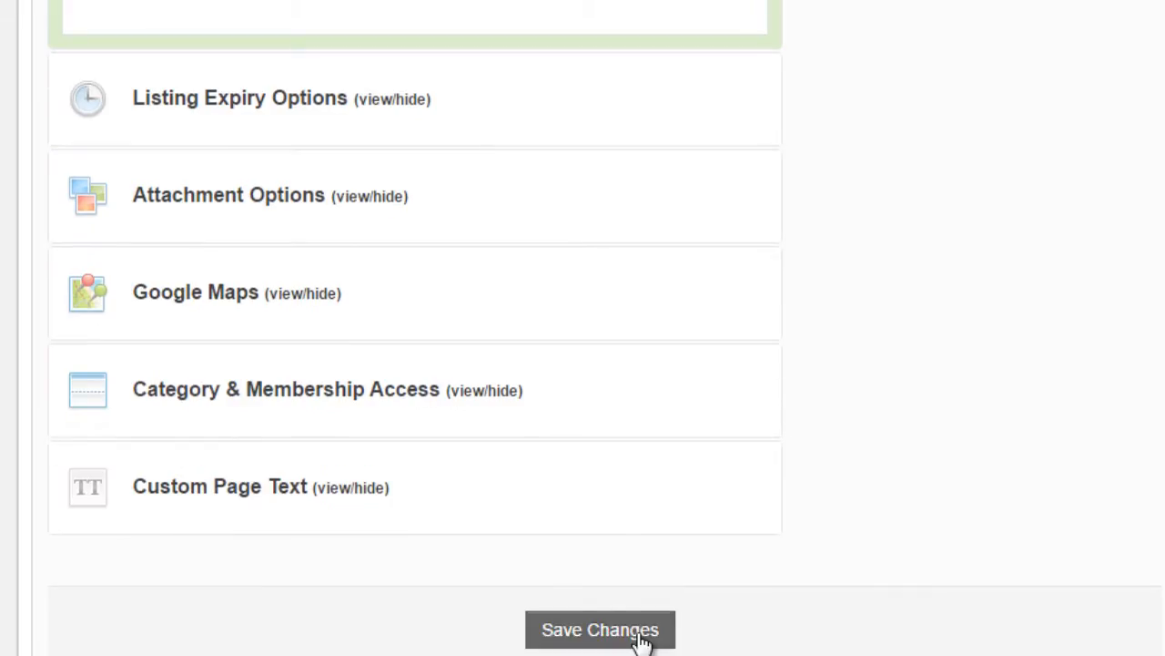
{"action": "left_click", "coordinate": [640, 637]}
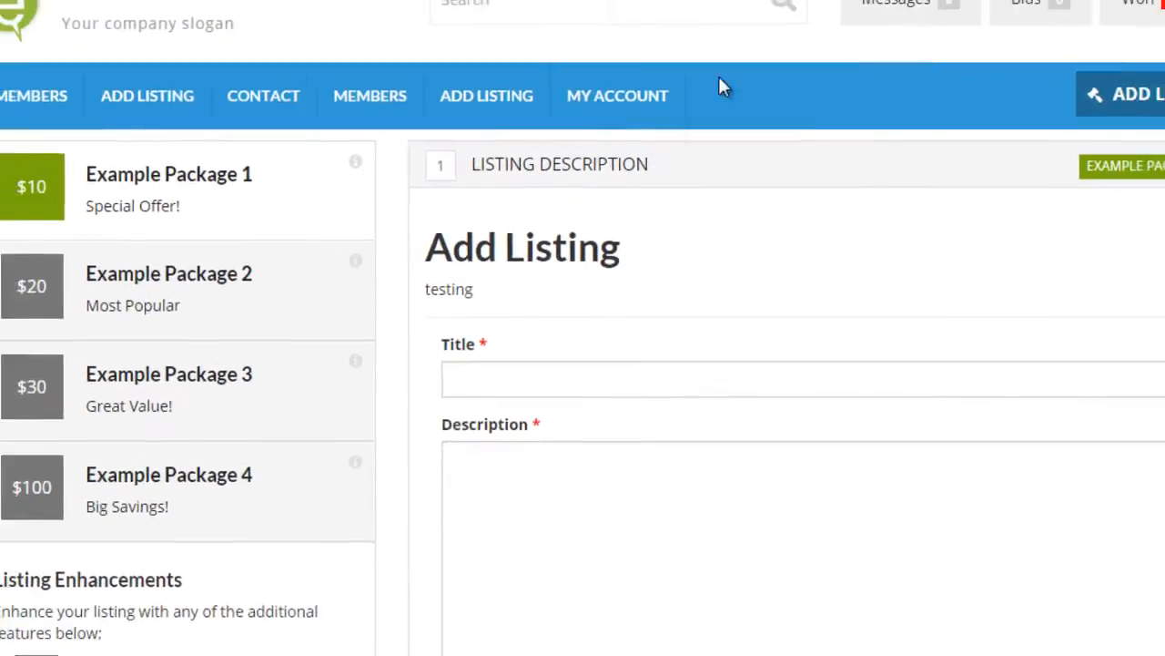
Step: Reload the site's Add Listing page and review the pricing table of per listing packages
{"action": "key", "text": "F5"}
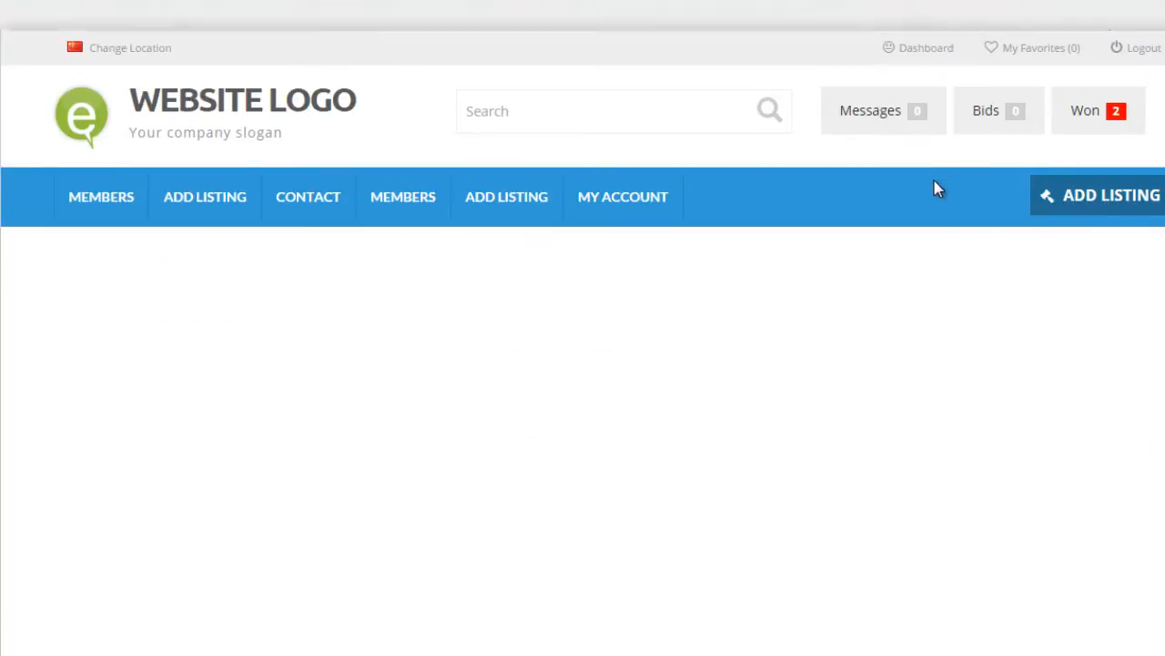
{"action": "scroll", "coordinate": [929, 164], "scroll_direction": "down", "scroll_amount": 2}
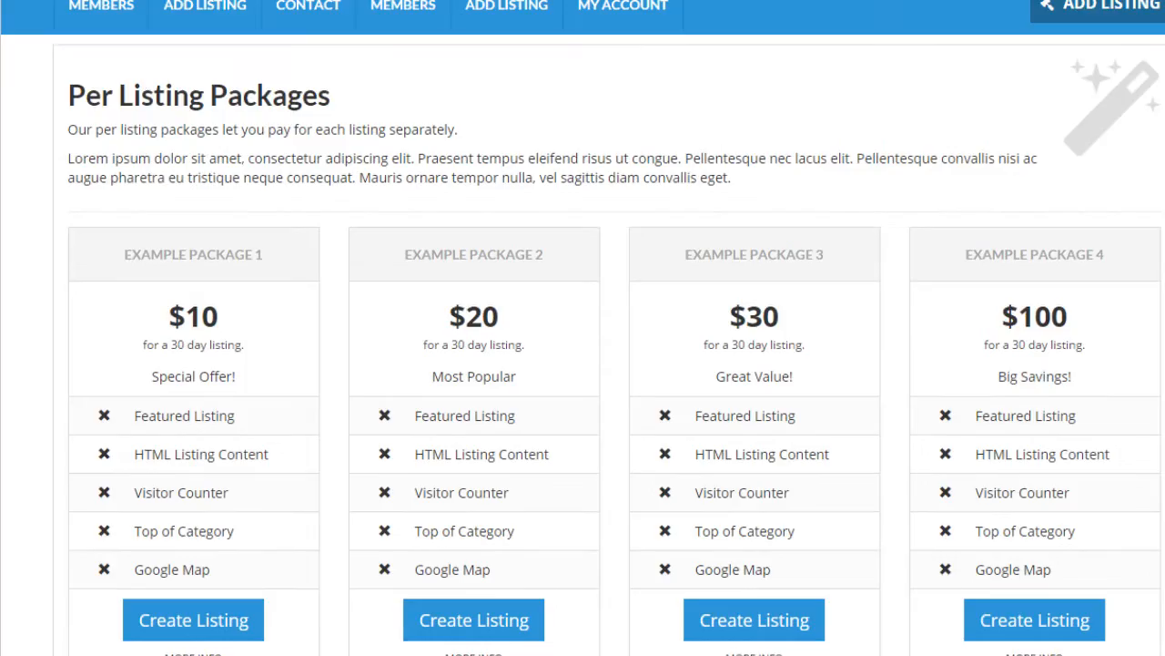
{"action": "scroll", "coordinate": [1125, 128], "scroll_direction": "up", "scroll_amount": 1}
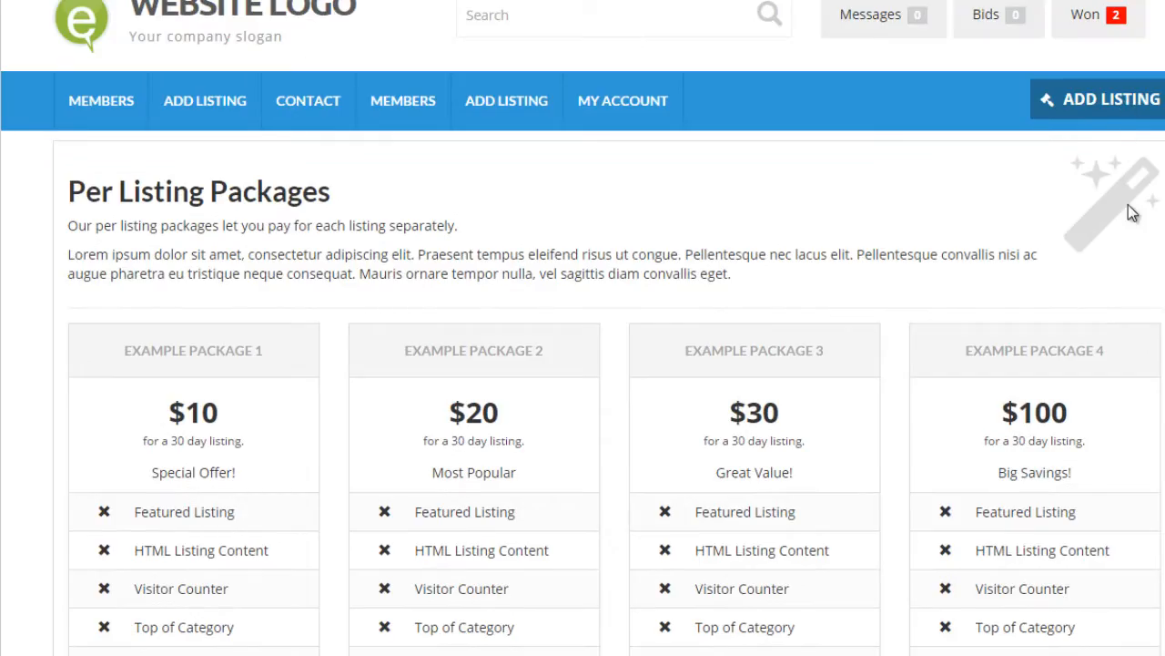
{"action": "scroll", "coordinate": [1138, 215], "scroll_direction": "up", "scroll_amount": 1}
{"action": "scroll", "coordinate": [1143, 217], "scroll_direction": "down", "scroll_amount": 3}
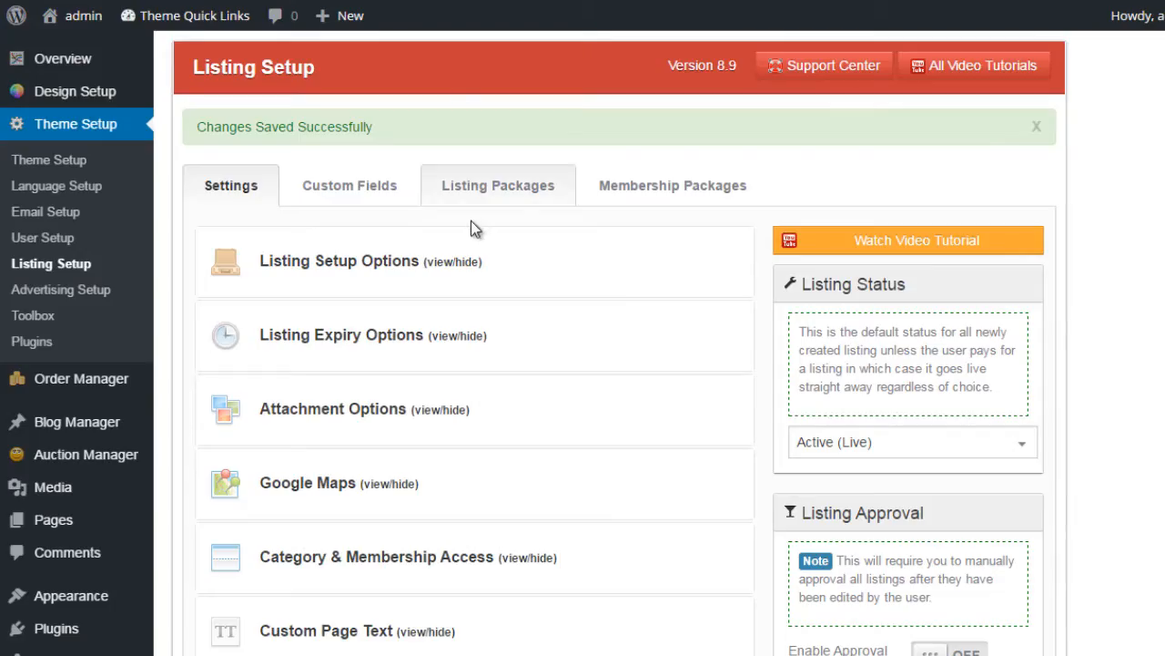
Step: Return to the listing packages, show the direct link of Example Package 1 and hide it again
{"action": "left_click", "coordinate": [492, 196]}
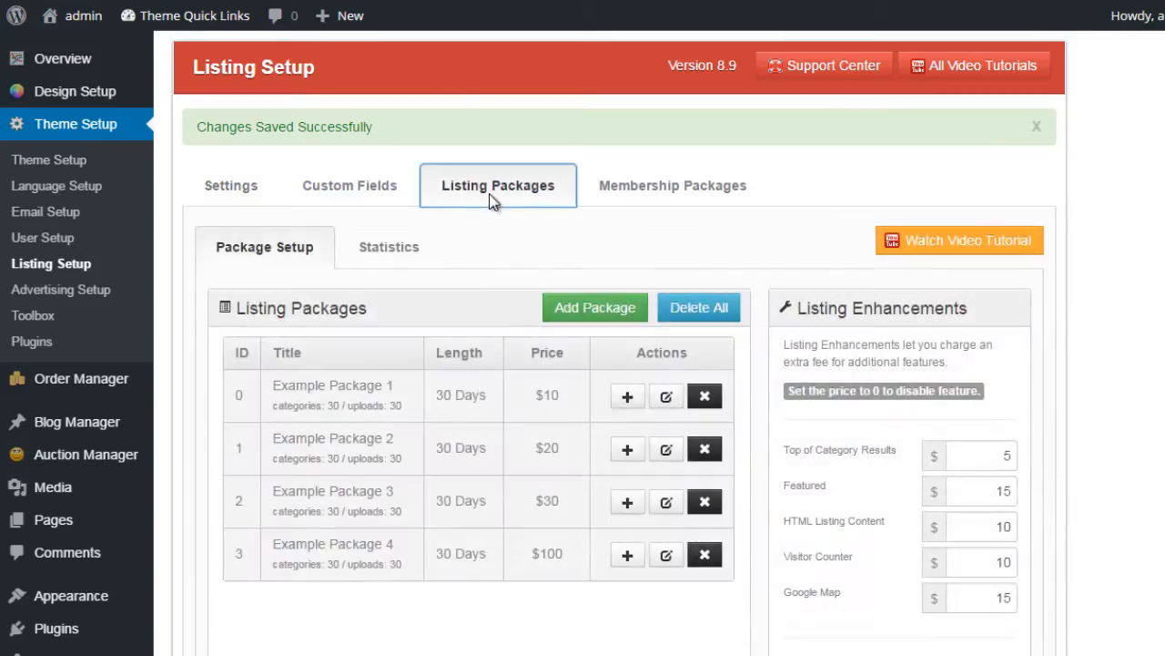
{"action": "scroll", "coordinate": [497, 202], "scroll_direction": "down", "scroll_amount": 1}
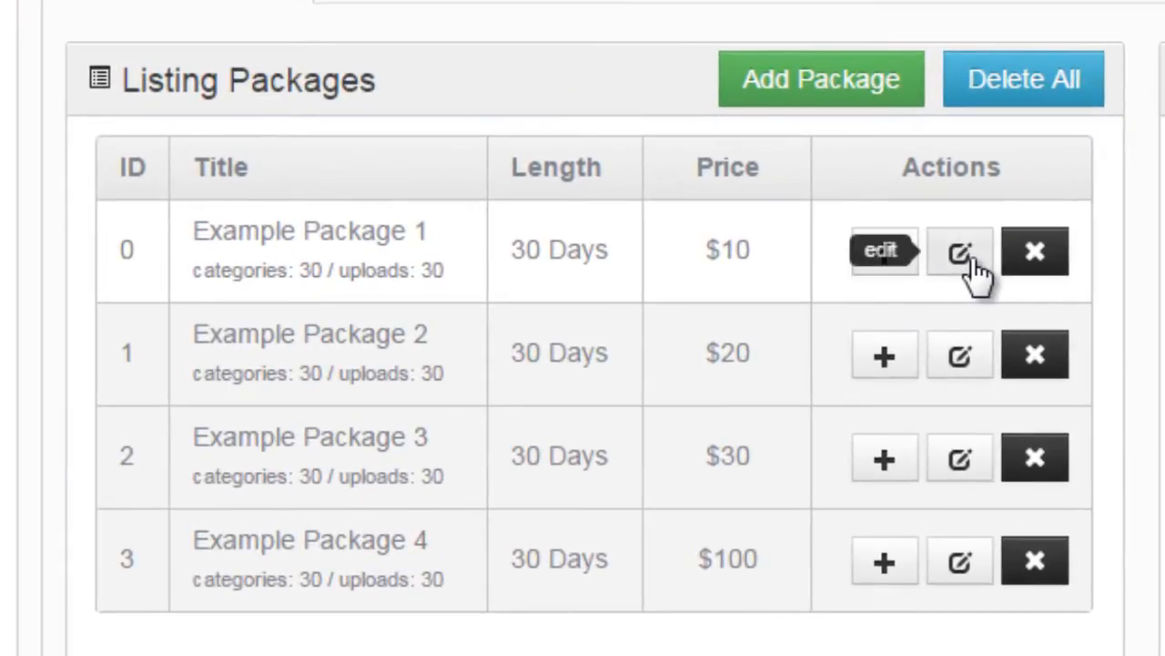
{"action": "left_click", "coordinate": [891, 274]}
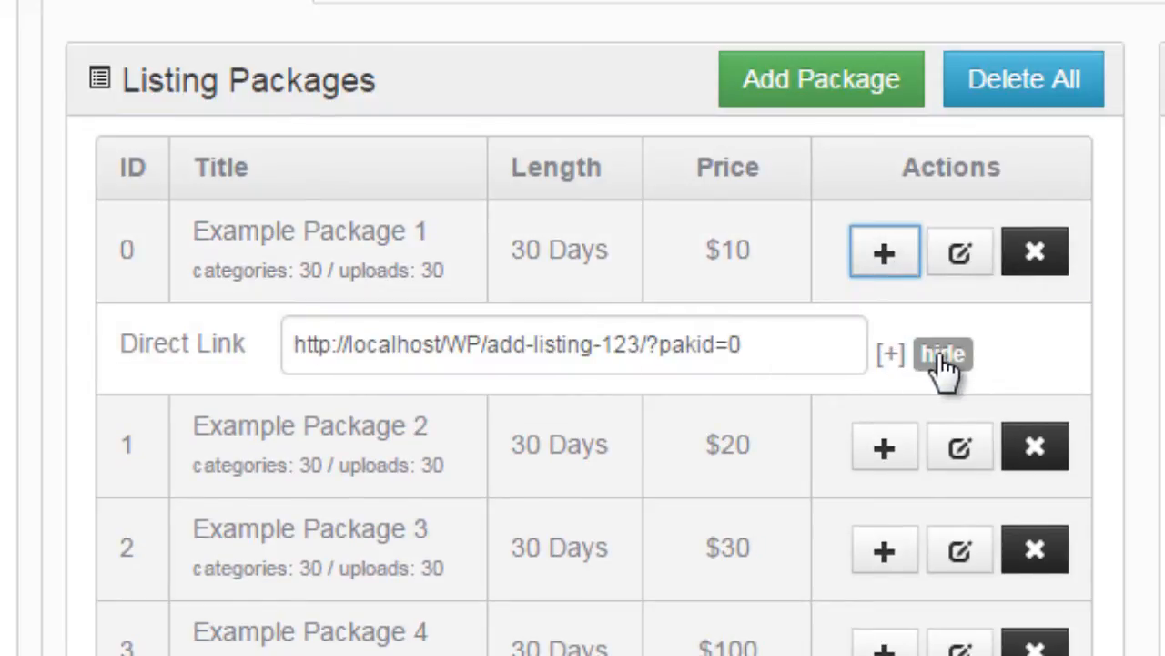
{"action": "left_click", "coordinate": [945, 357]}
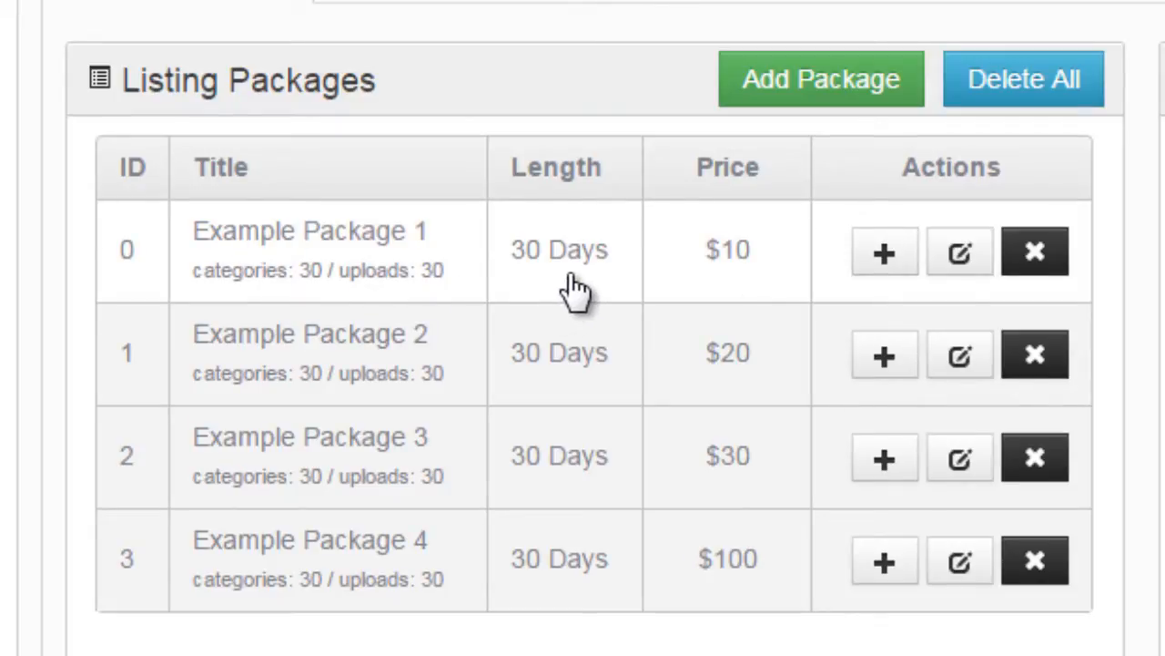
Step: Open Example Package 1's Listing Package Details for editing and compare its title and sub caption with the site's pricing table
{"action": "left_click", "coordinate": [956, 260]}
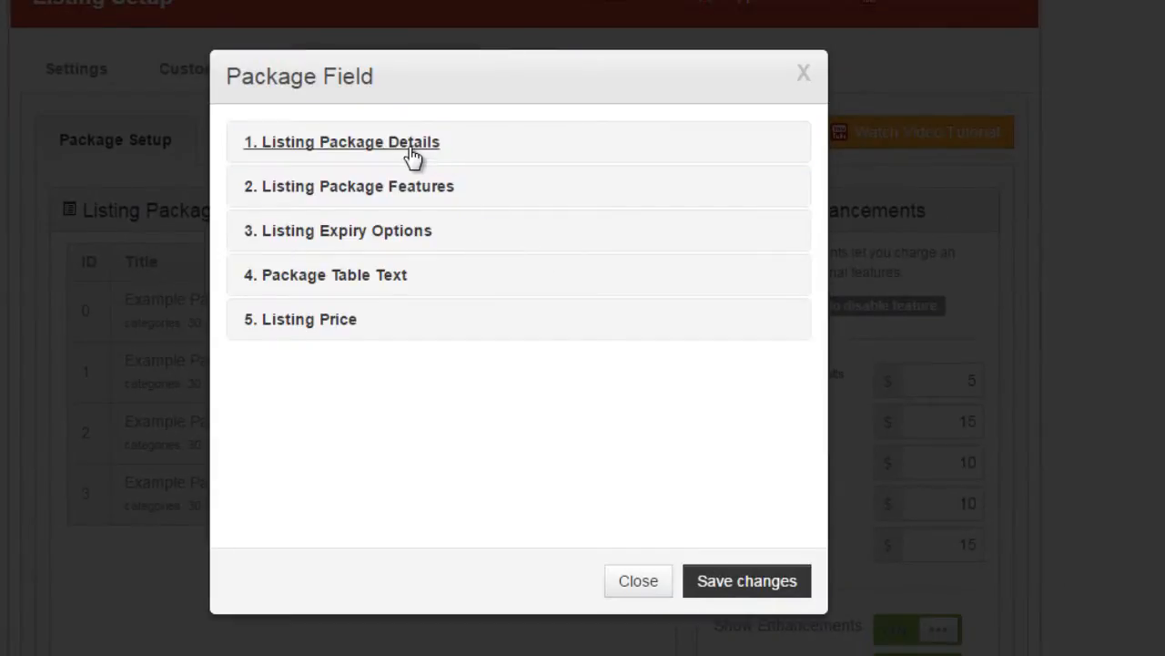
{"action": "left_click", "coordinate": [411, 153]}
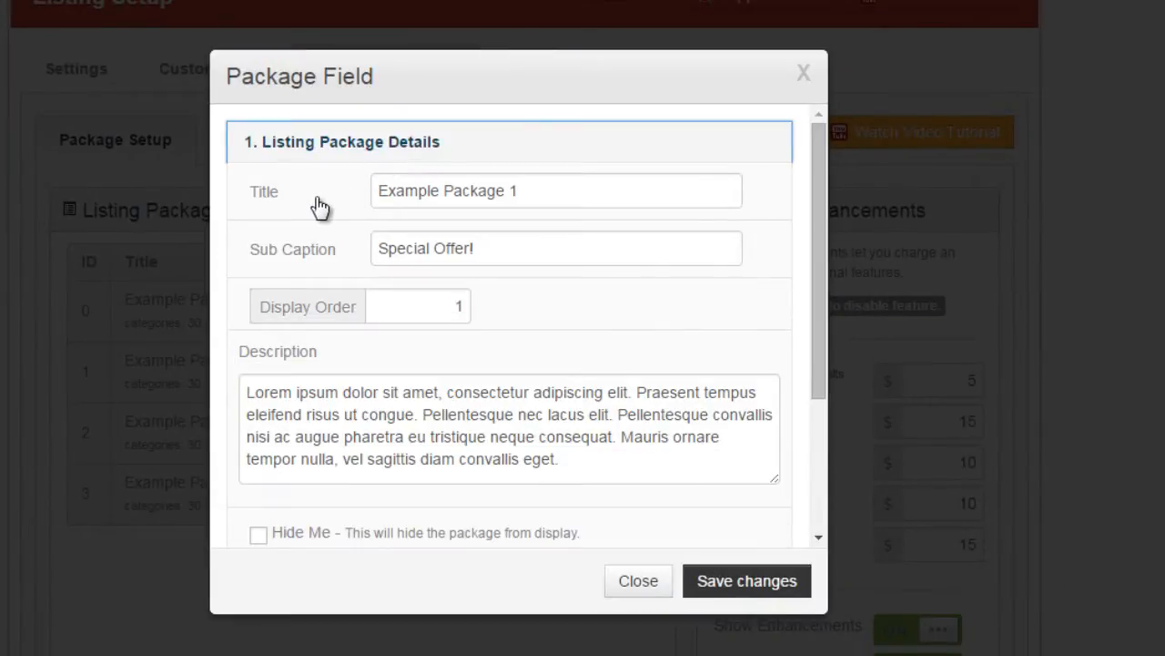
{"action": "left_click", "coordinate": [401, 190]}
{"action": "left_click", "coordinate": [389, 255]}
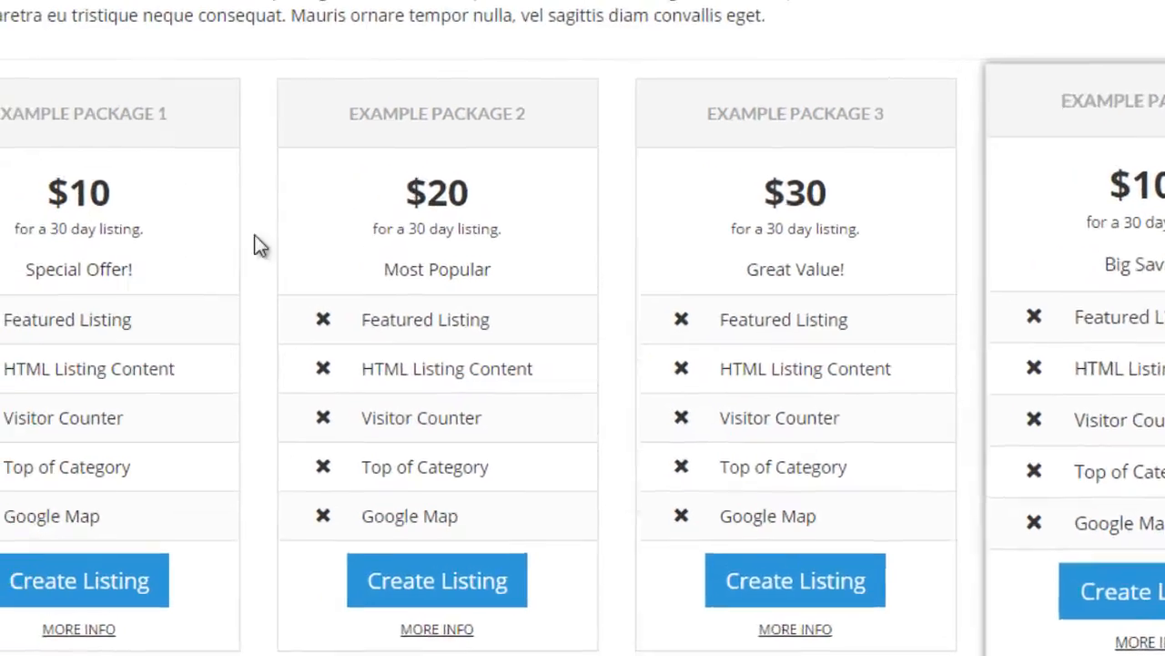
{"action": "left_click_drag", "start_coordinate": [164, 113], "coordinate": [1, 113]}
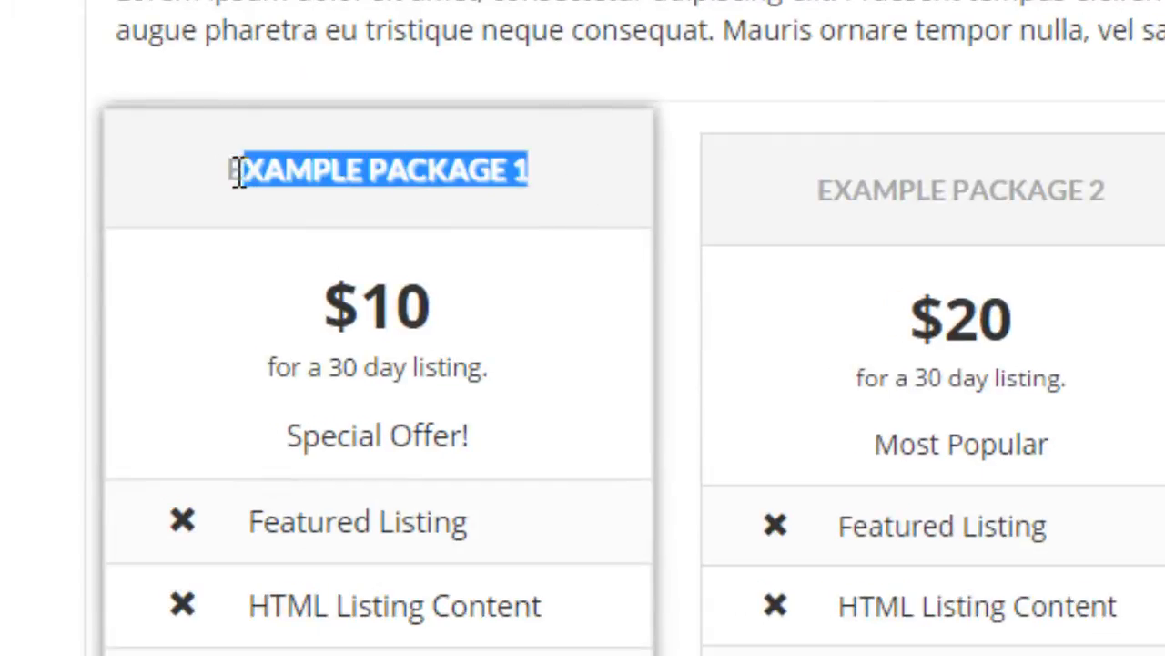
{"action": "left_click", "coordinate": [437, 428]}
{"action": "left_click_drag", "start_coordinate": [470, 435], "coordinate": [285, 430]}
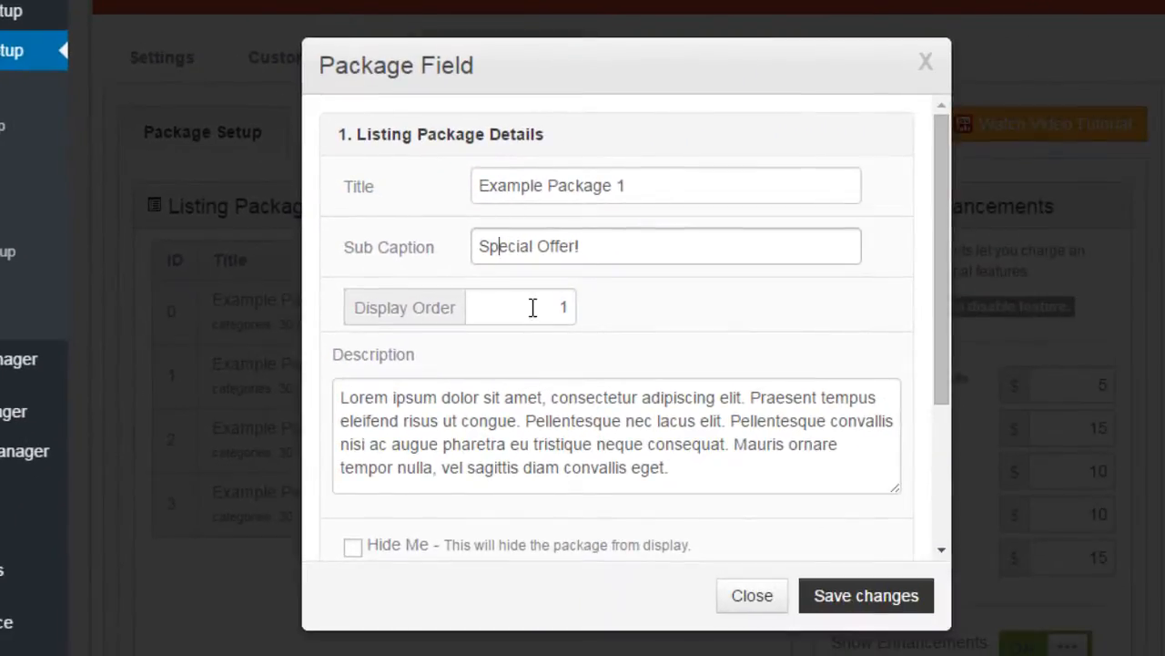
Step: Check the package's display order and description fields, and view the description through More Info in the pricing table
{"action": "left_click", "coordinate": [533, 307]}
{"action": "scroll", "coordinate": [611, 273], "scroll_direction": "down", "scroll_amount": 2}
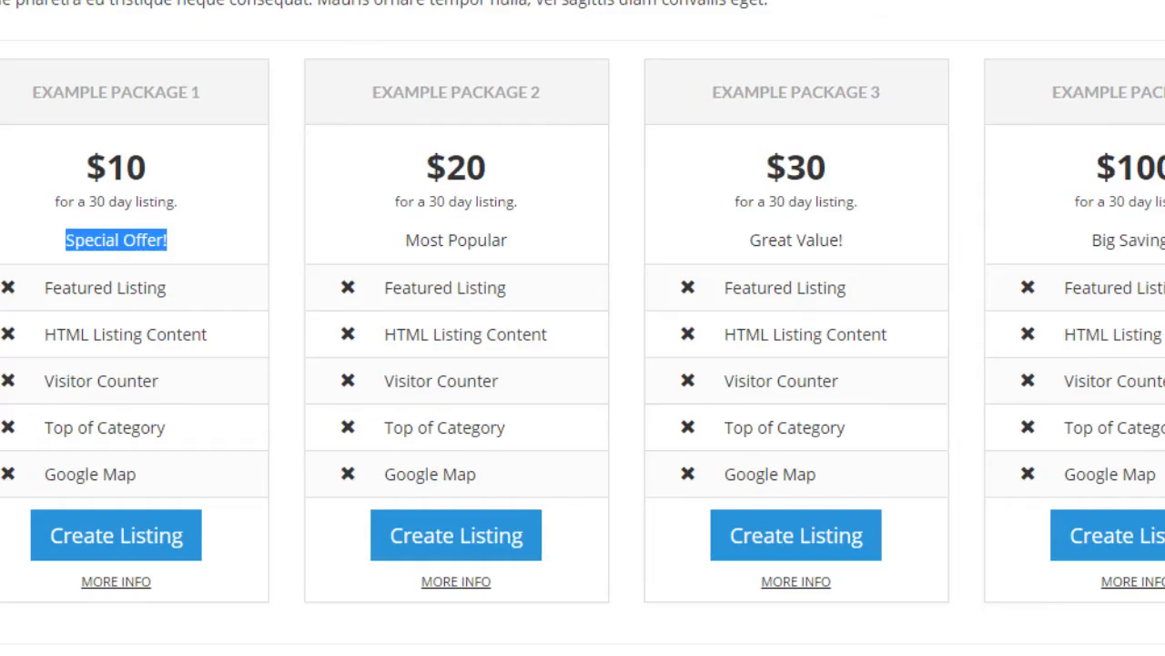
{"action": "left_click", "coordinate": [116, 593]}
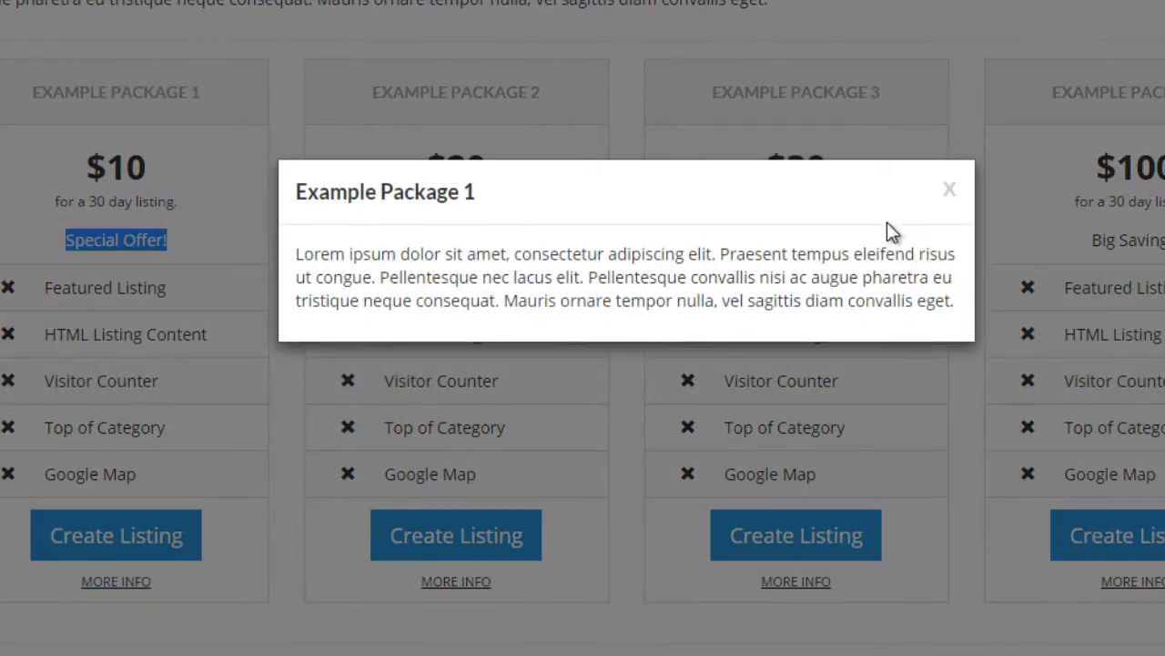
{"action": "left_click", "coordinate": [948, 193]}
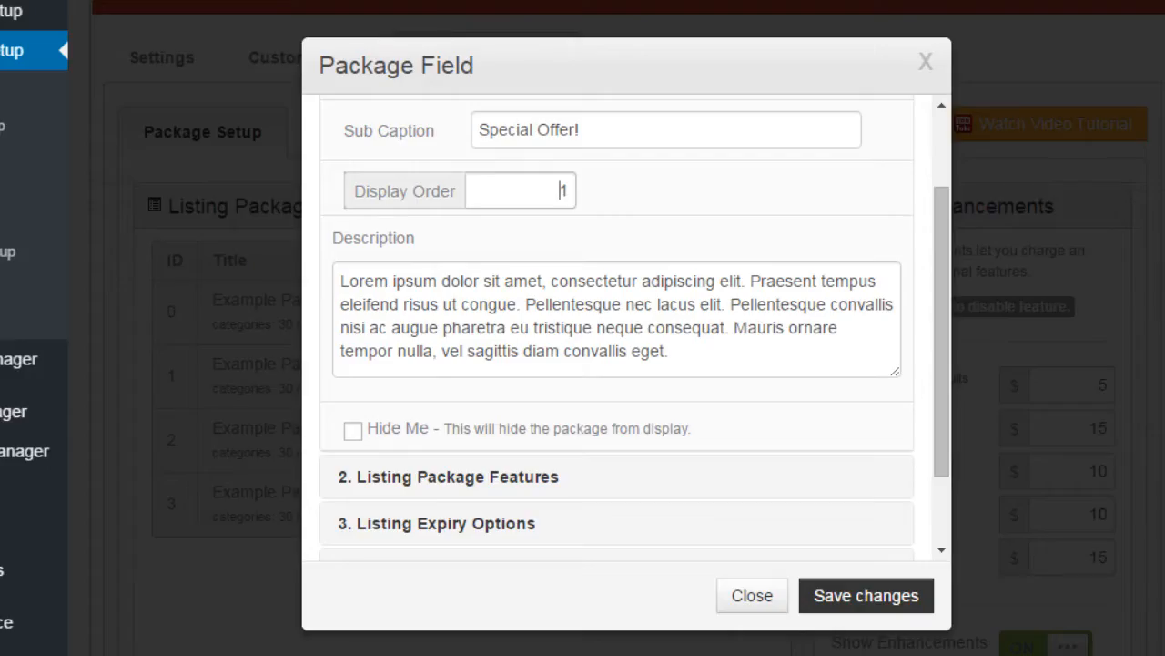
Step: Review the remaining Listing Package Details, including the Hide Me option, and collapse the section
{"action": "scroll", "coordinate": [533, 466], "scroll_direction": "down", "scroll_amount": 1}
{"action": "scroll", "coordinate": [403, 404], "scroll_direction": "up", "scroll_amount": 1}
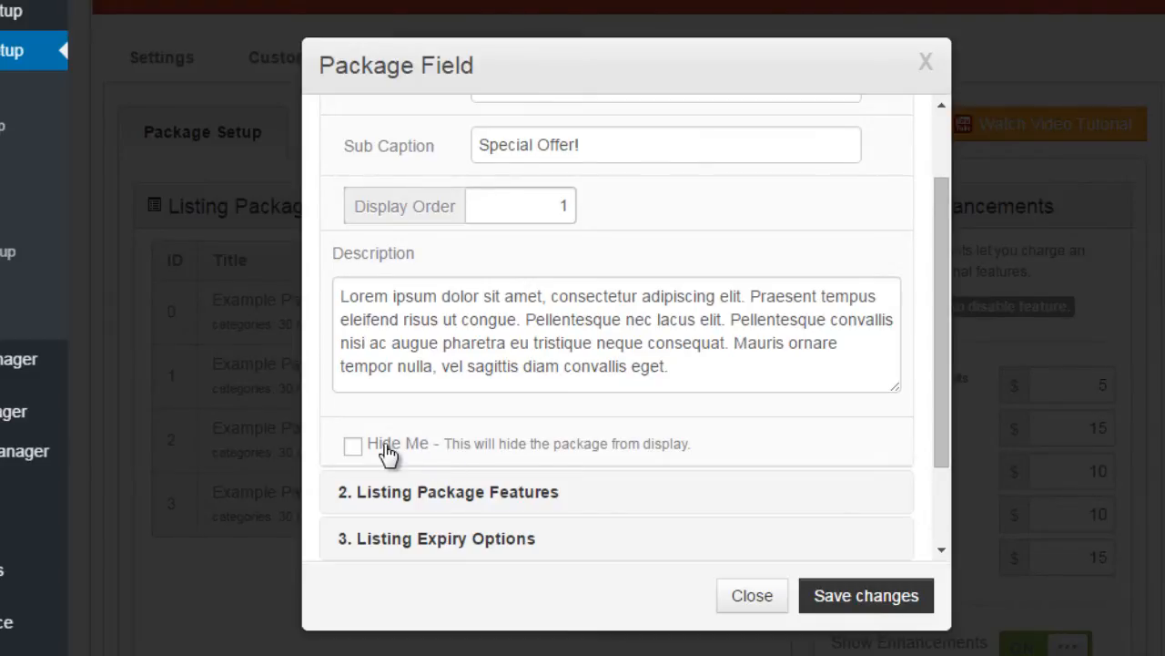
{"action": "scroll", "coordinate": [533, 183], "scroll_direction": "up", "scroll_amount": 2}
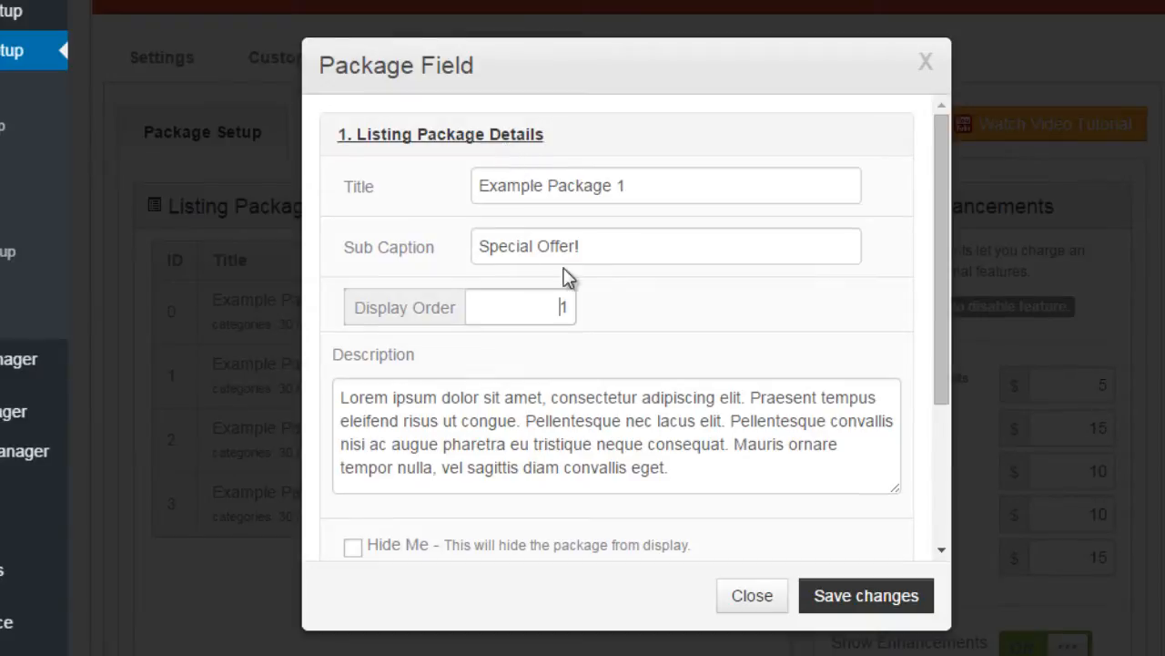
{"action": "scroll", "coordinate": [486, 304], "scroll_direction": "down", "scroll_amount": 2}
{"action": "scroll", "coordinate": [455, 141], "scroll_direction": "up", "scroll_amount": 2}
{"action": "left_click", "coordinate": [455, 141]}
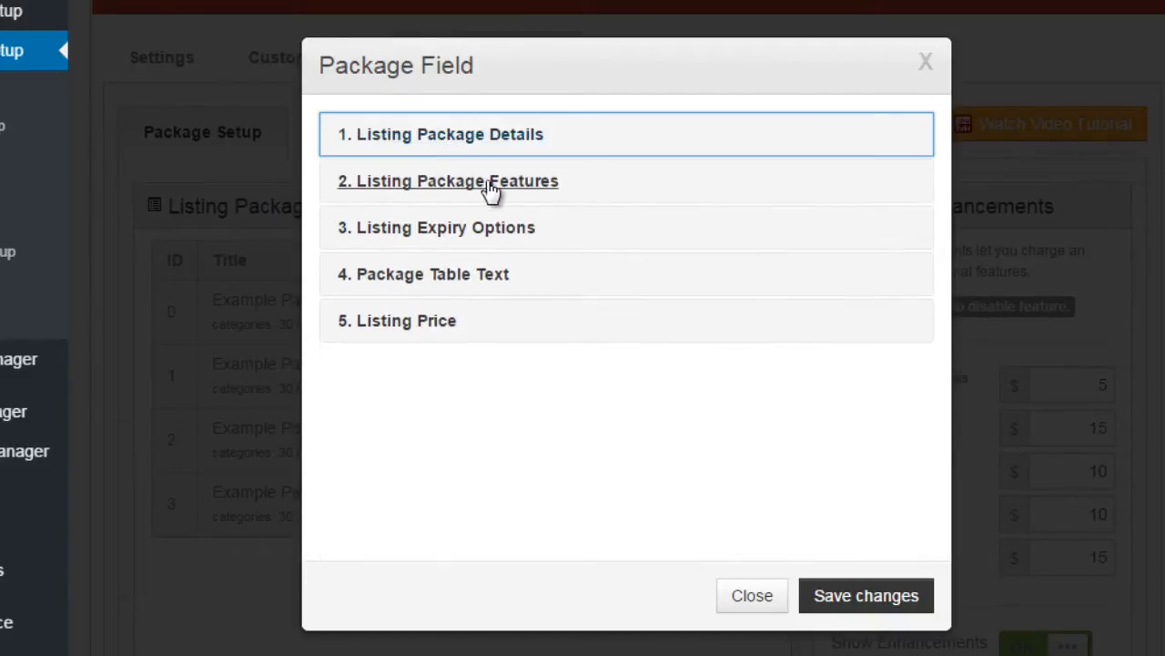
Step: Turn off Multiple Categories in Example Package 1's Listing Package Features and save the package
{"action": "left_click", "coordinate": [489, 187]}
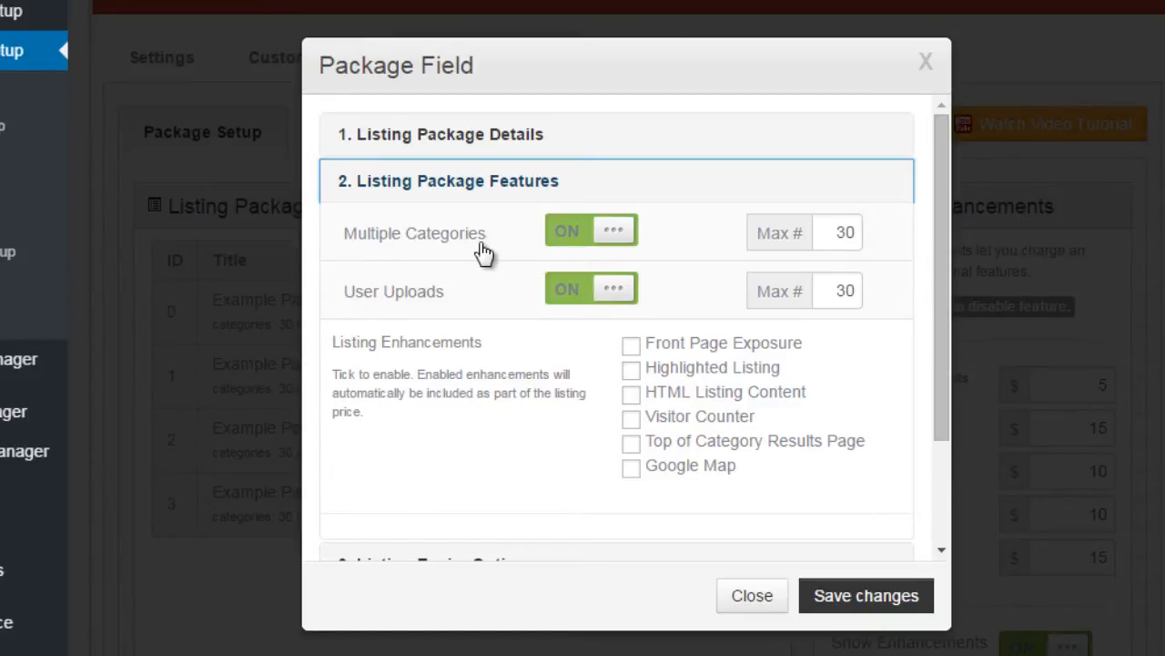
{"action": "left_click", "coordinate": [588, 242]}
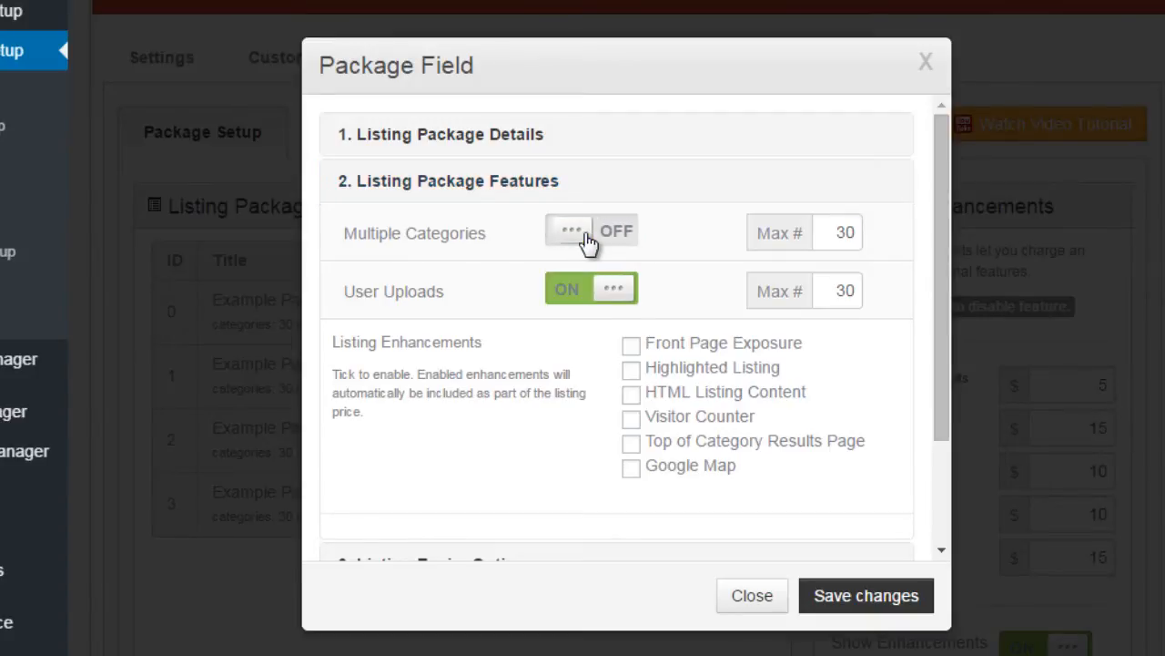
{"action": "left_click", "coordinate": [814, 590]}
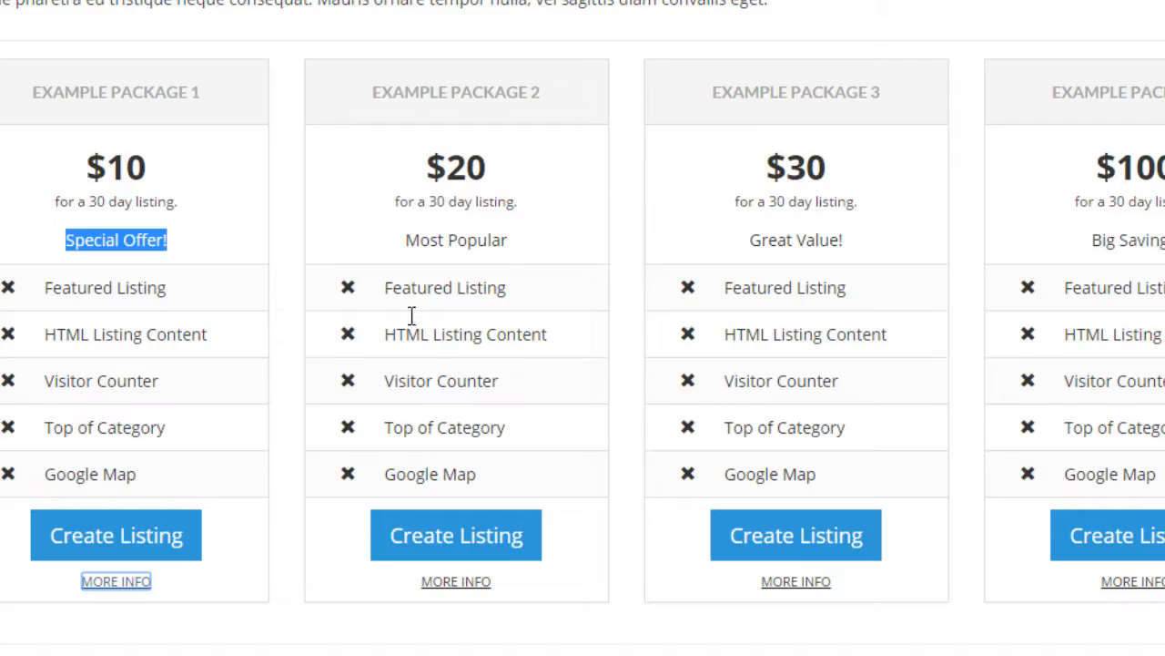
Step: Start a listing with Example Package 1 and test selecting a category in the submission form
{"action": "left_click", "coordinate": [59, 551]}
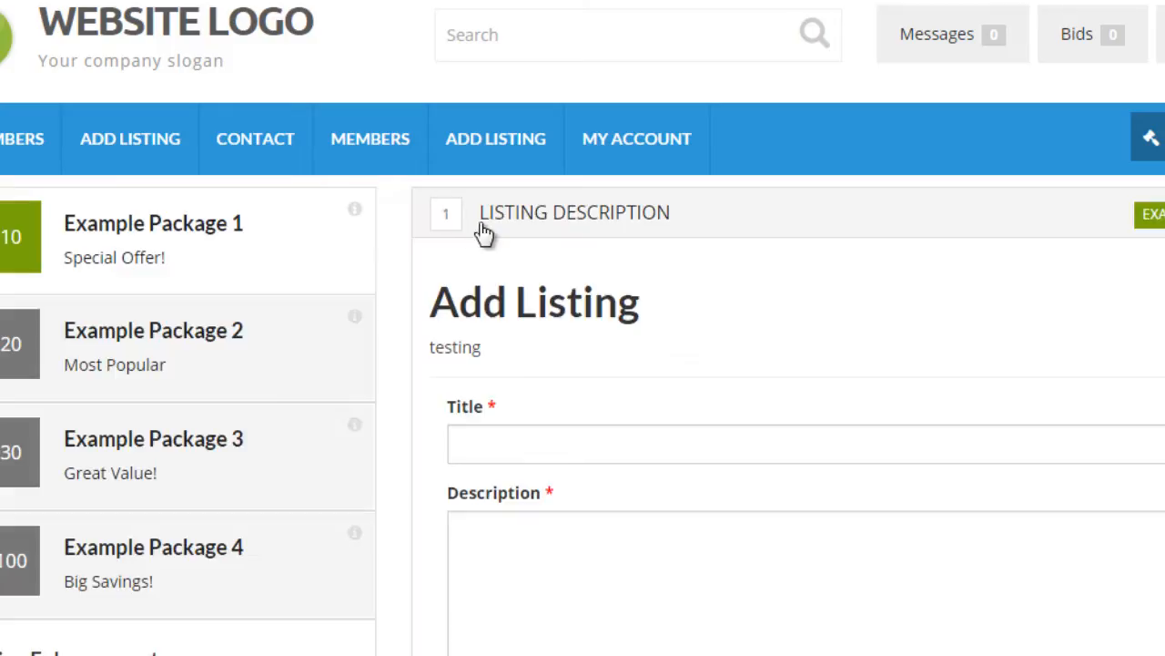
{"action": "scroll", "coordinate": [483, 234], "scroll_direction": "down", "scroll_amount": 8}
{"action": "left_click", "coordinate": [625, 339]}
{"action": "scroll", "coordinate": [655, 351], "scroll_direction": "down", "scroll_amount": 4}
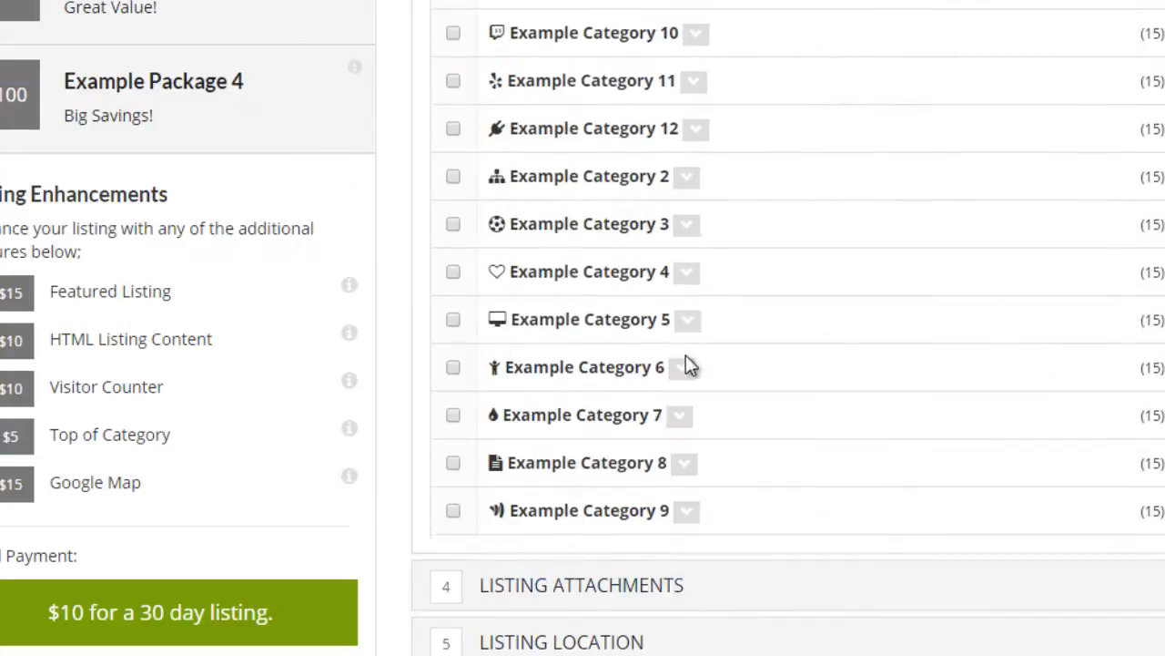
{"action": "scroll", "coordinate": [690, 364], "scroll_direction": "up", "scroll_amount": 3}
{"action": "left_click", "coordinate": [453, 218]}
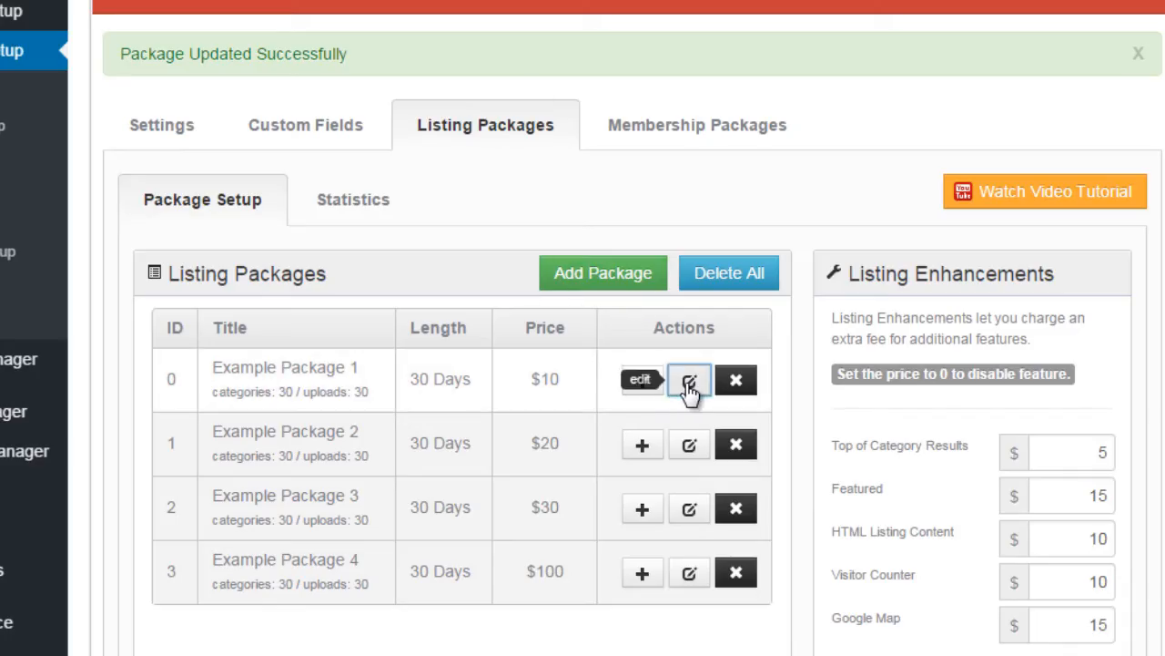
Step: Turn Multiple Categories back on in Example Package 1's Listing Package Features and save the package
{"action": "left_click", "coordinate": [690, 383]}
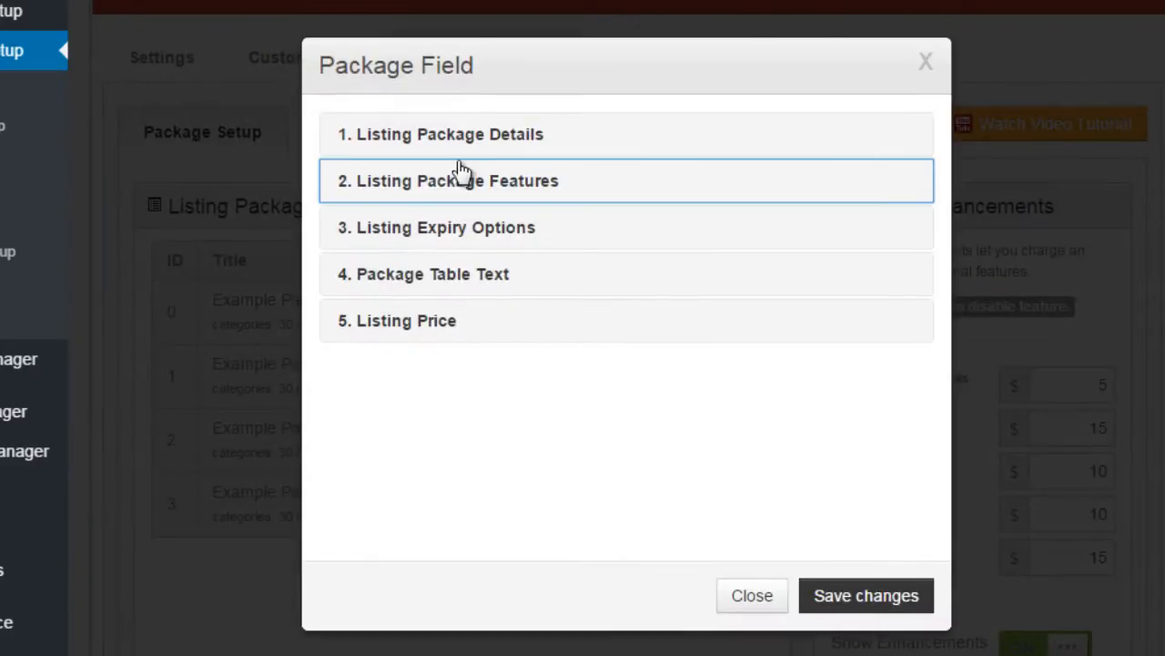
{"action": "left_click", "coordinate": [467, 181]}
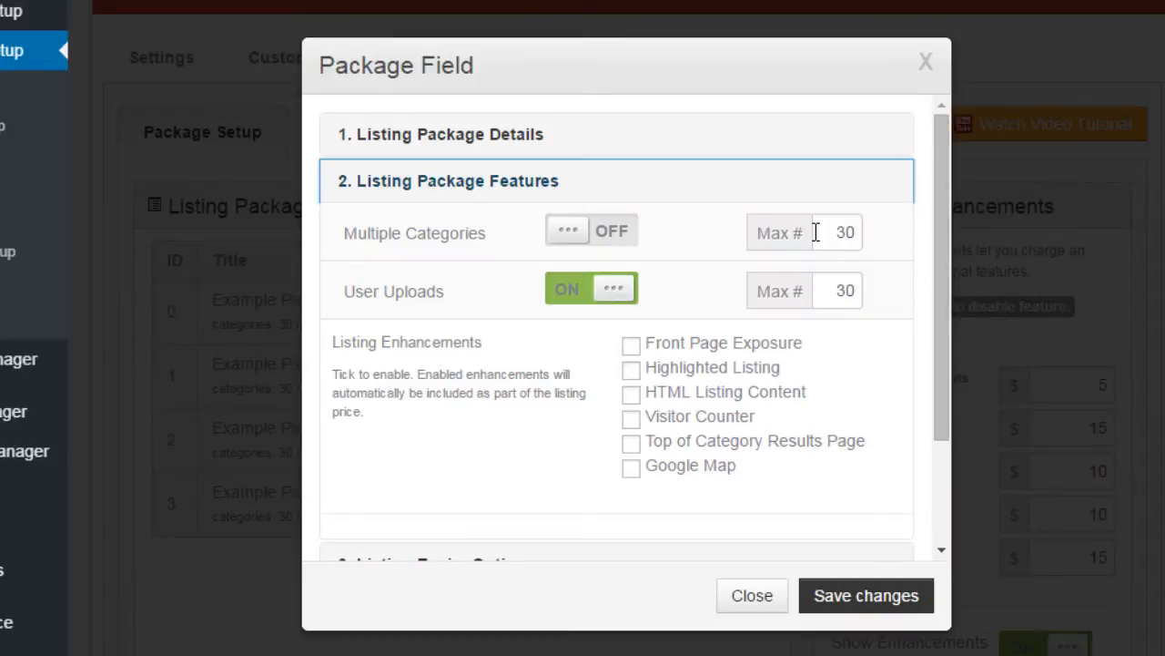
{"action": "left_click_drag", "start_coordinate": [830, 233], "coordinate": [859, 237]}
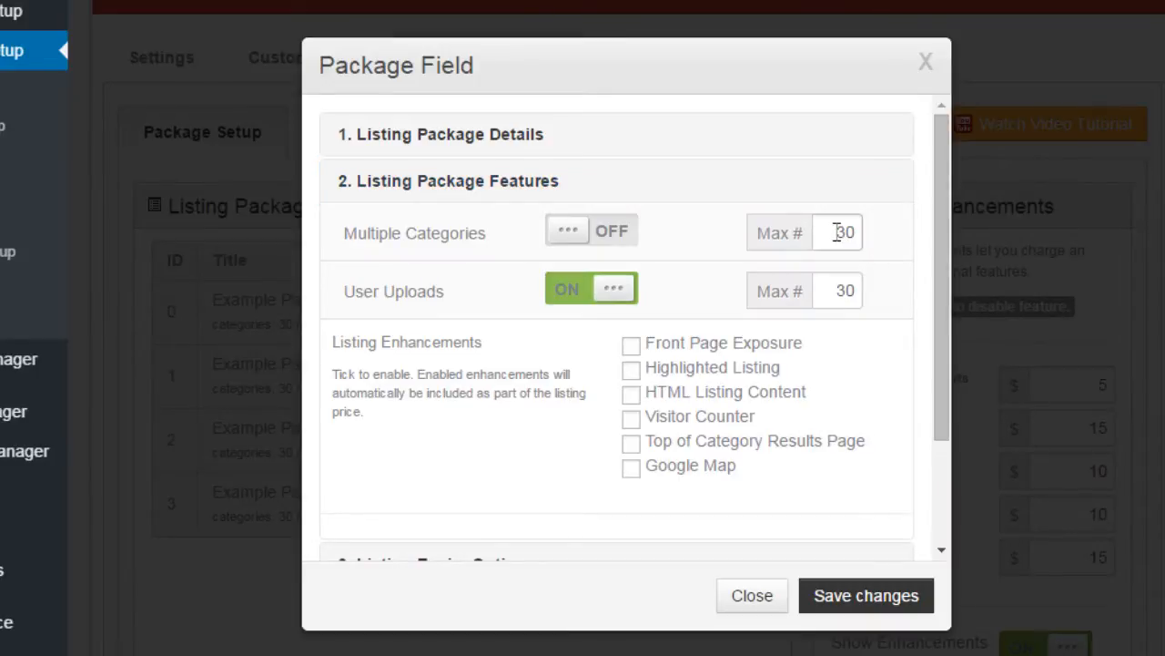
{"action": "left_click", "coordinate": [626, 230]}
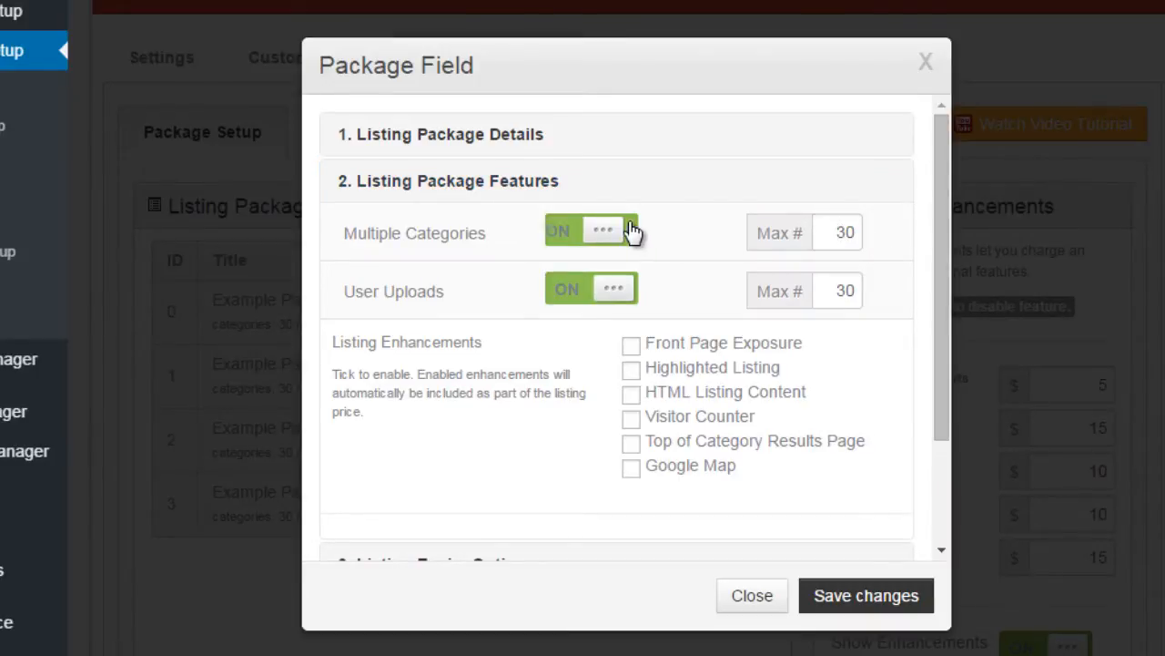
{"action": "left_click", "coordinate": [824, 599]}
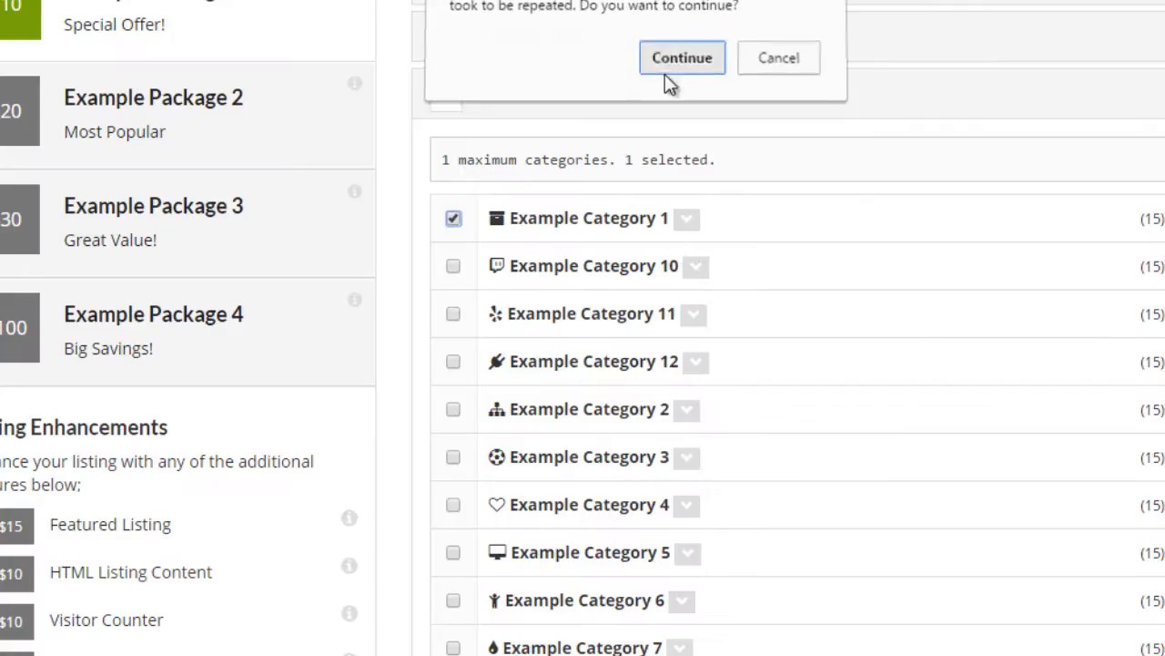
Step: Reload the listing submission form and check the maximum number of categories in its Listing Category section
{"action": "left_click", "coordinate": [670, 73]}
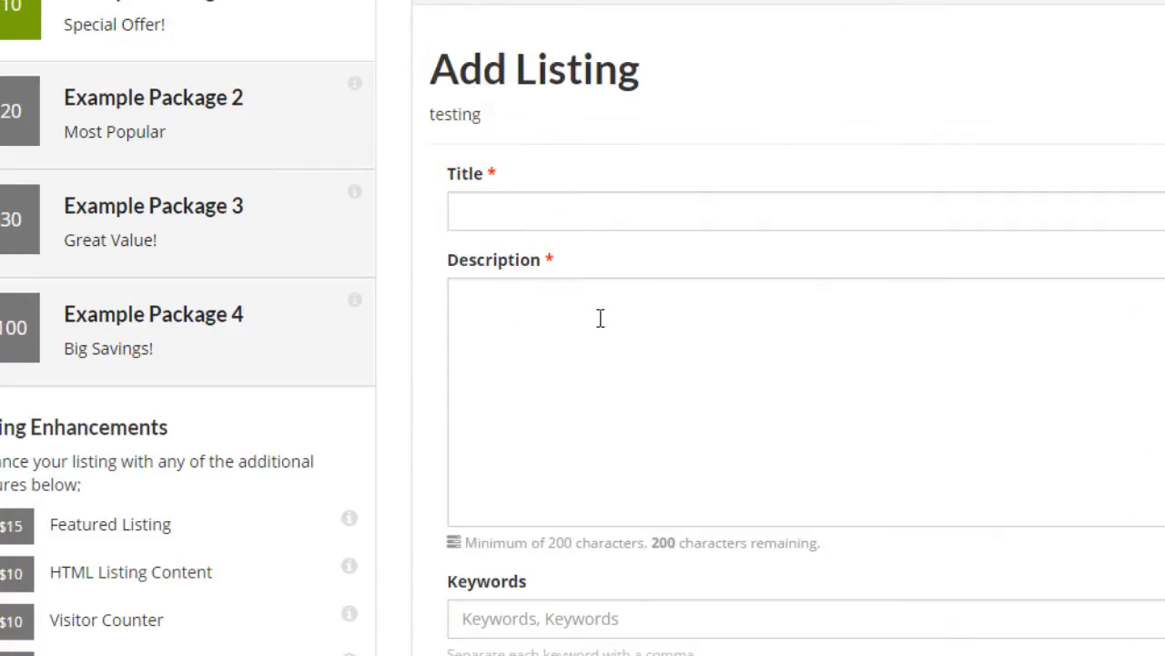
{"action": "scroll", "coordinate": [598, 317], "scroll_direction": "down", "scroll_amount": 4}
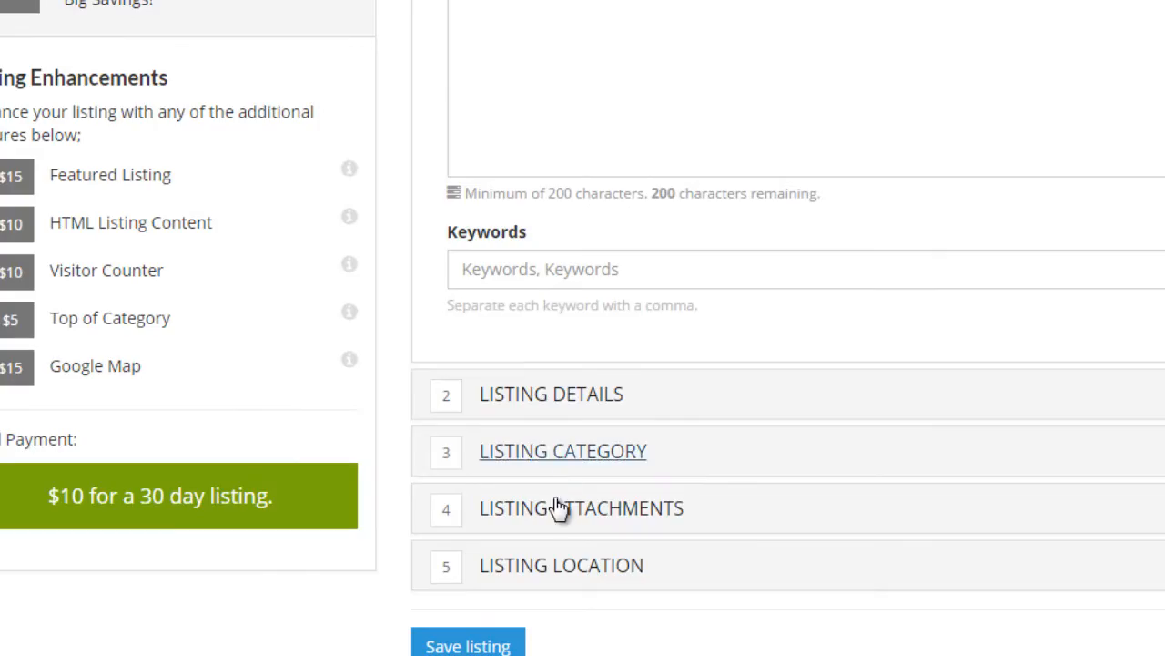
{"action": "left_click", "coordinate": [552, 455]}
{"action": "scroll", "coordinate": [609, 441], "scroll_direction": "up", "scroll_amount": 4}
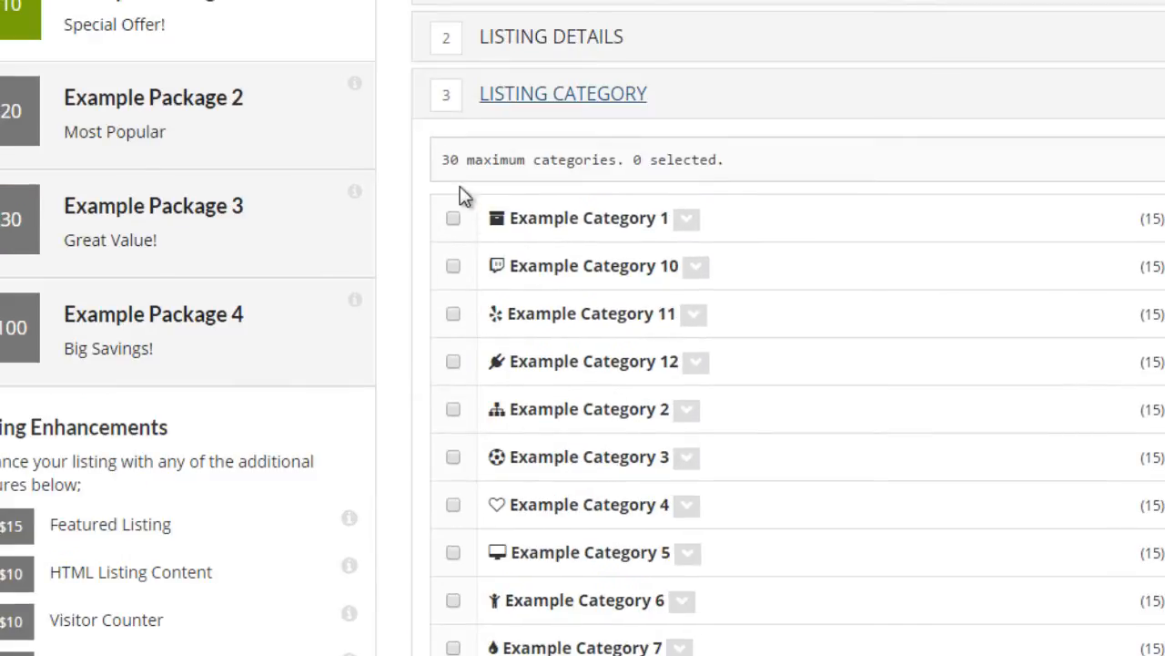
{"action": "left_click_drag", "start_coordinate": [441, 165], "coordinate": [566, 161]}
{"action": "left_click", "coordinate": [574, 161]}
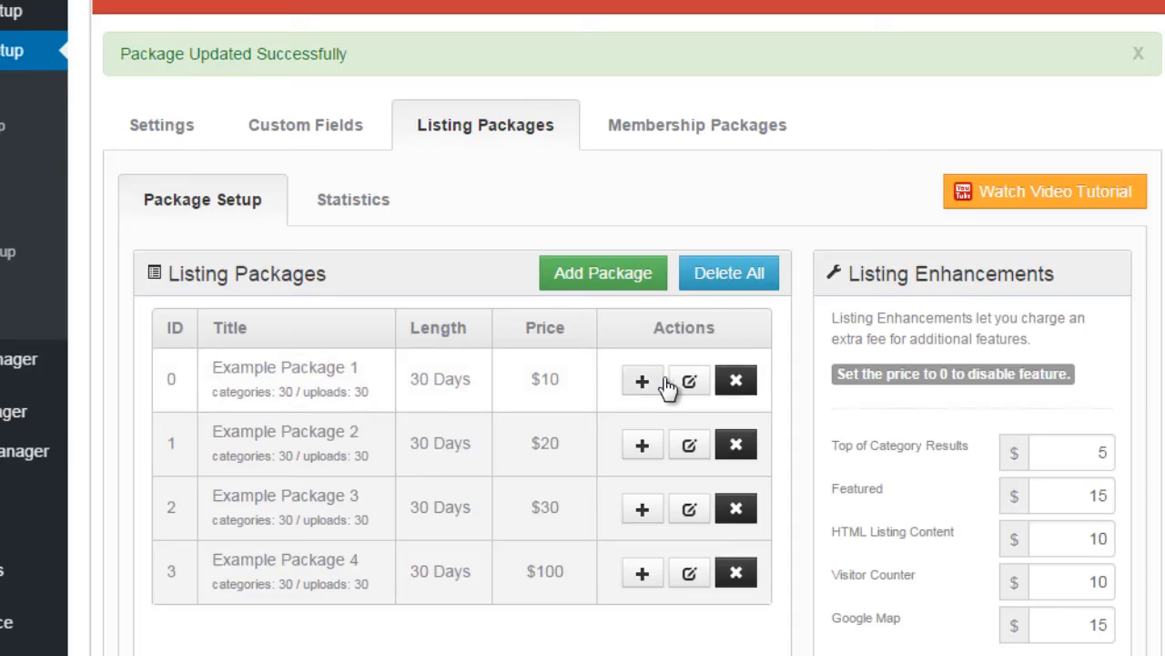
Step: Reopen Example Package 1 and review the user uploads and listing enhancements in Listing Package Features
{"action": "left_click", "coordinate": [690, 383]}
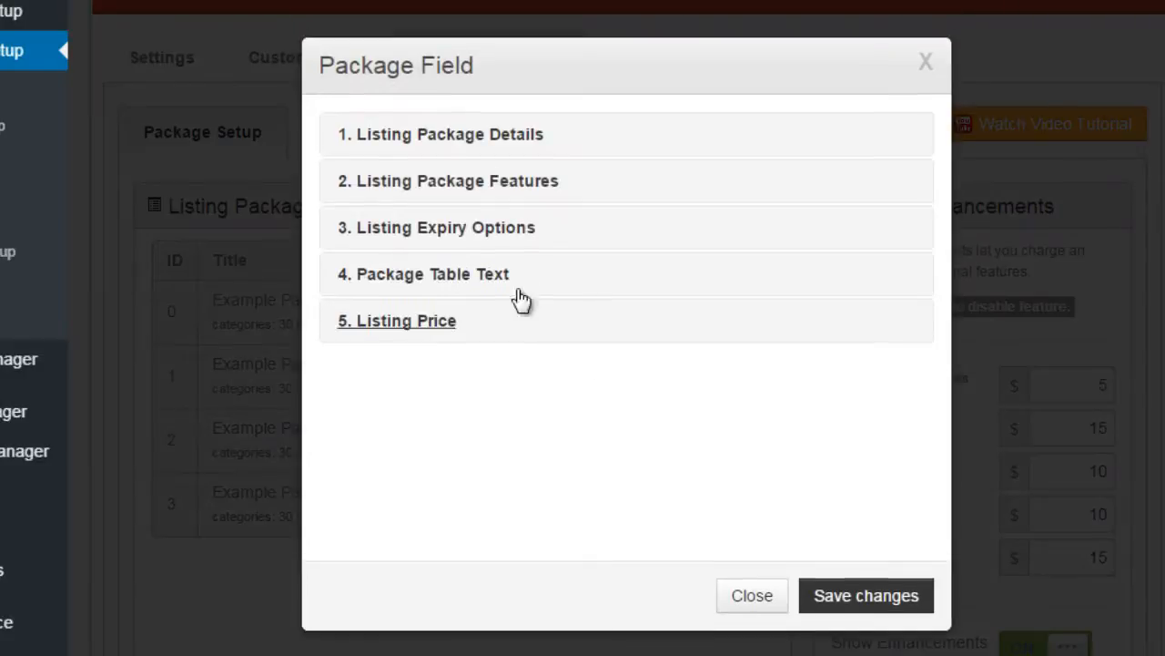
{"action": "left_click", "coordinate": [496, 186]}
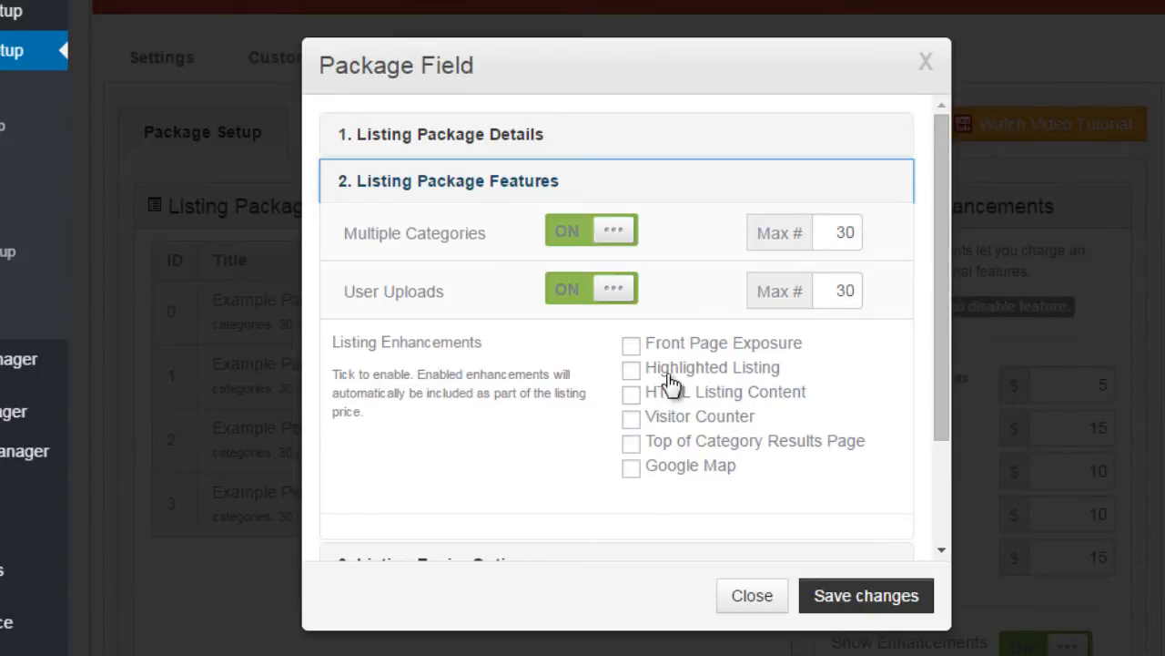
{"action": "left_click", "coordinate": [458, 200]}
Step: Review Days Before Expire and the available expiry actions in Listing Expiry Options, and collapse the section
{"action": "left_click", "coordinate": [463, 236]}
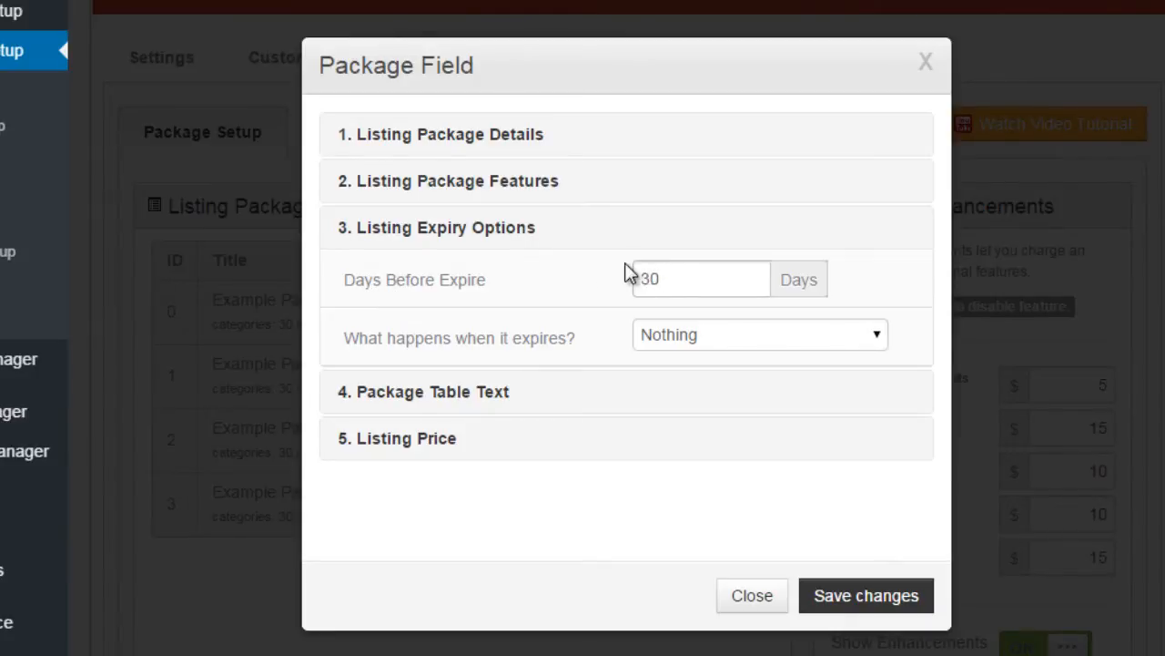
{"action": "double_click", "coordinate": [662, 279]}
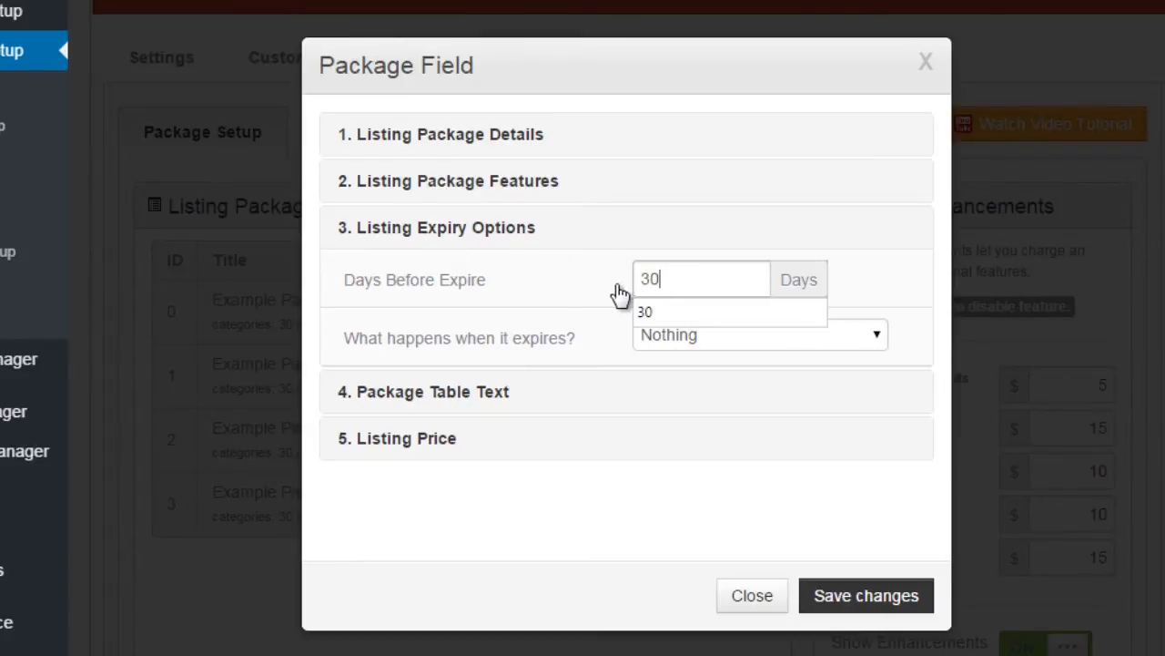
{"action": "left_click", "coordinate": [945, 269]}
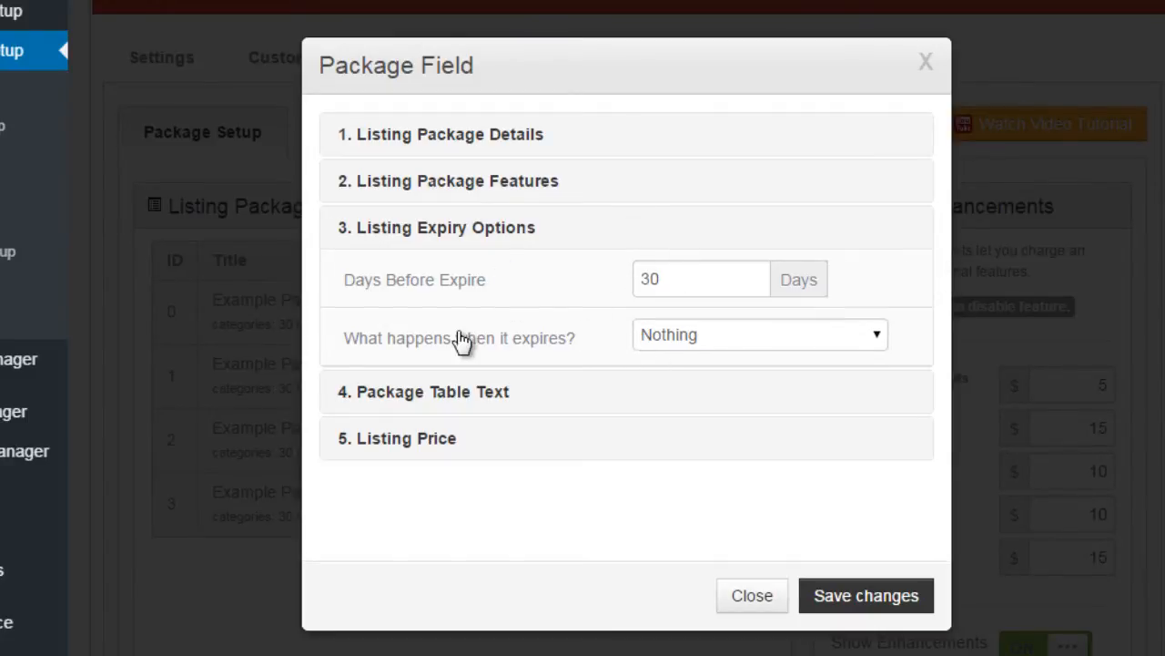
{"action": "left_click", "coordinate": [648, 335]}
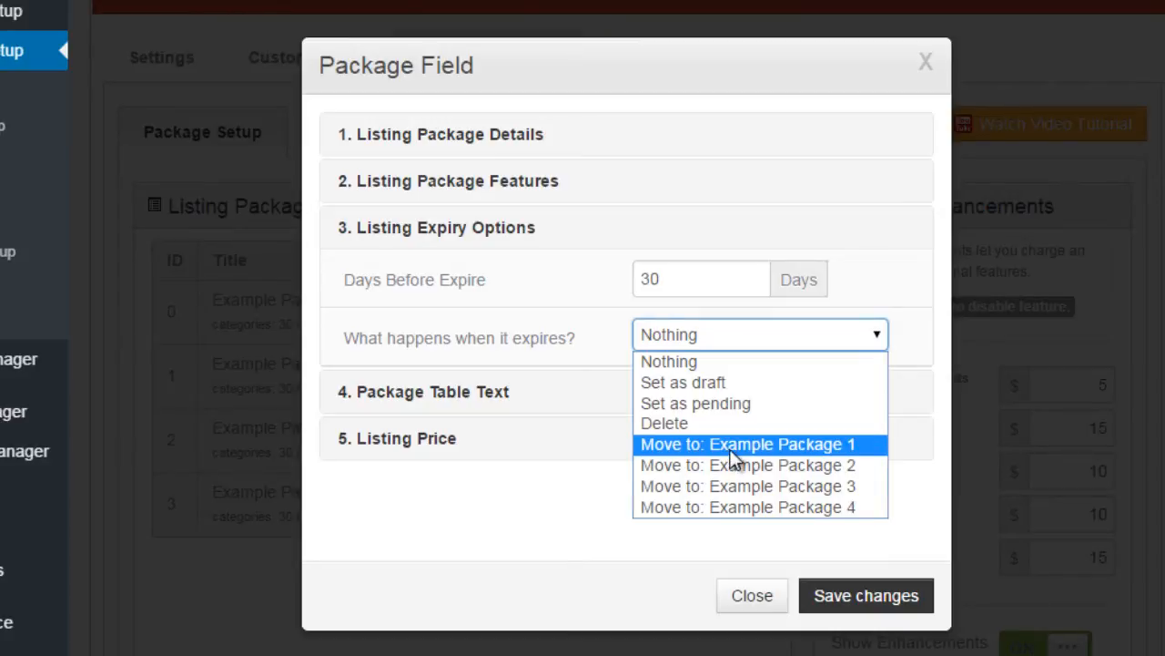
{"action": "left_click", "coordinate": [440, 251]}
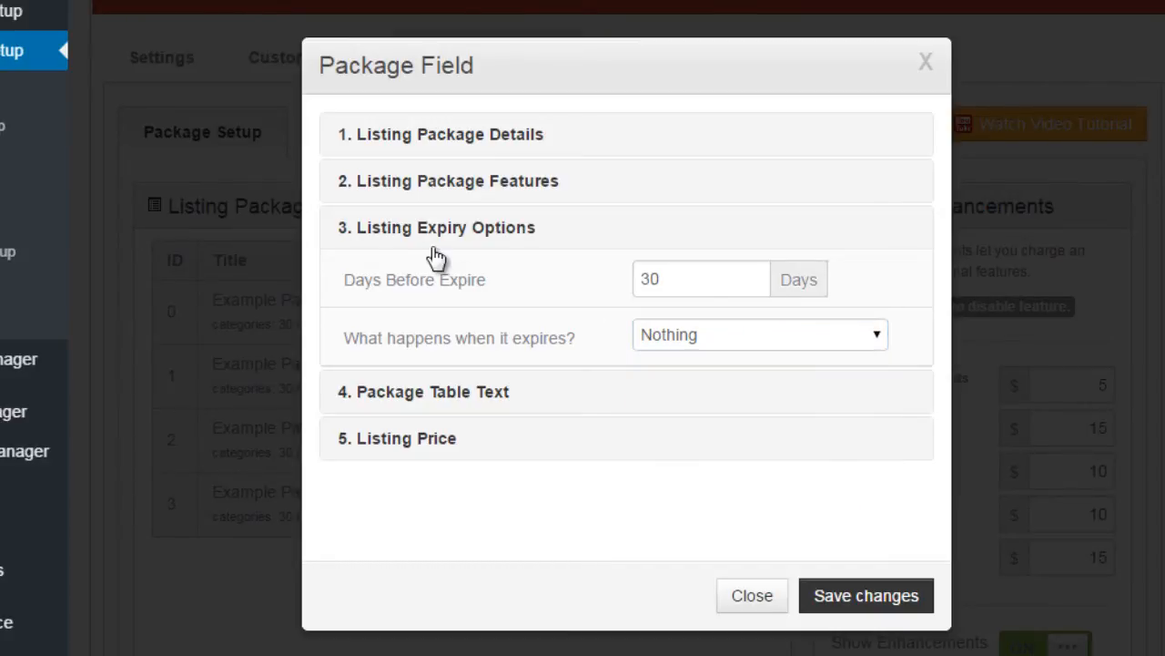
{"action": "left_click", "coordinate": [440, 250]}
Step: Expand Package Table Text and look through the Show Default Text option and the custom text lines
{"action": "left_click", "coordinate": [447, 276]}
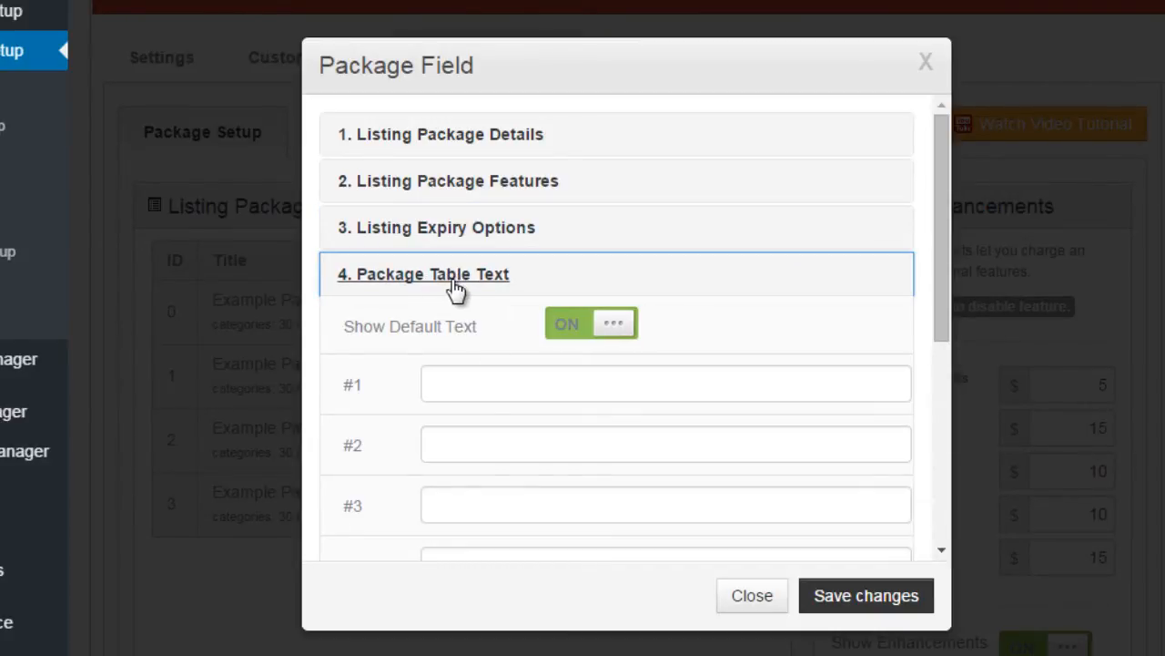
{"action": "scroll", "coordinate": [525, 319], "scroll_direction": "down", "scroll_amount": 2}
{"action": "scroll", "coordinate": [523, 312], "scroll_direction": "up", "scroll_amount": 2}
{"action": "scroll", "coordinate": [539, 346], "scroll_direction": "down", "scroll_amount": 2}
{"action": "scroll", "coordinate": [539, 346], "scroll_direction": "up", "scroll_amount": 2}
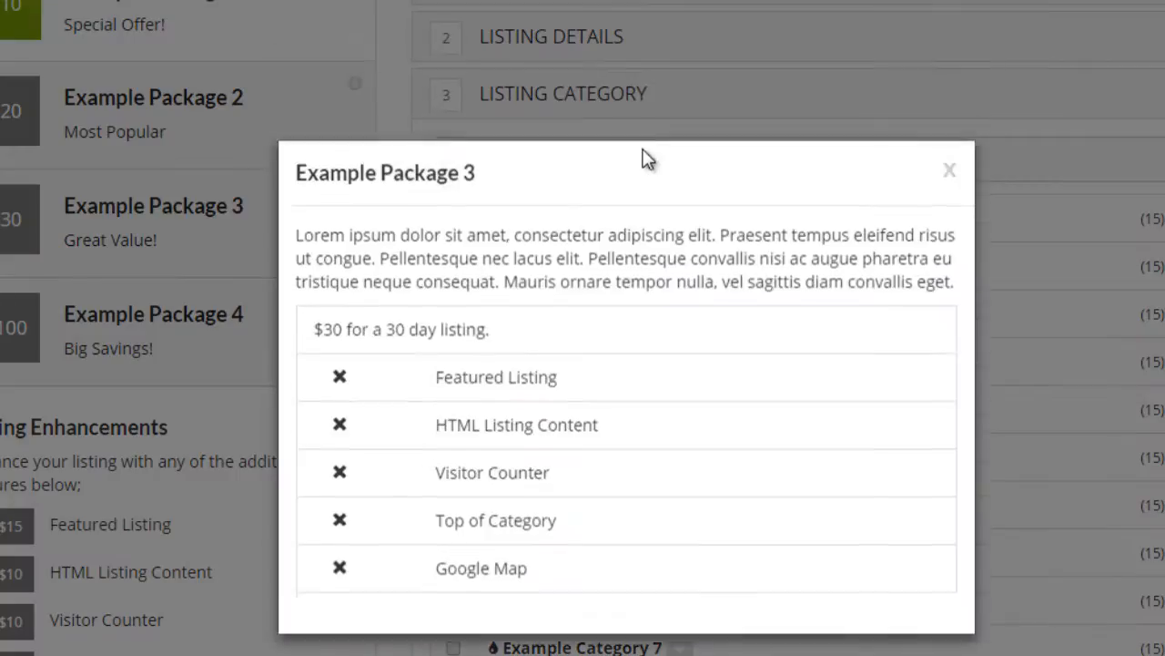
Step: Dismiss the Example Package 3 information popup on the site and examine the default text in the pricing table
{"action": "left_click", "coordinate": [951, 192]}
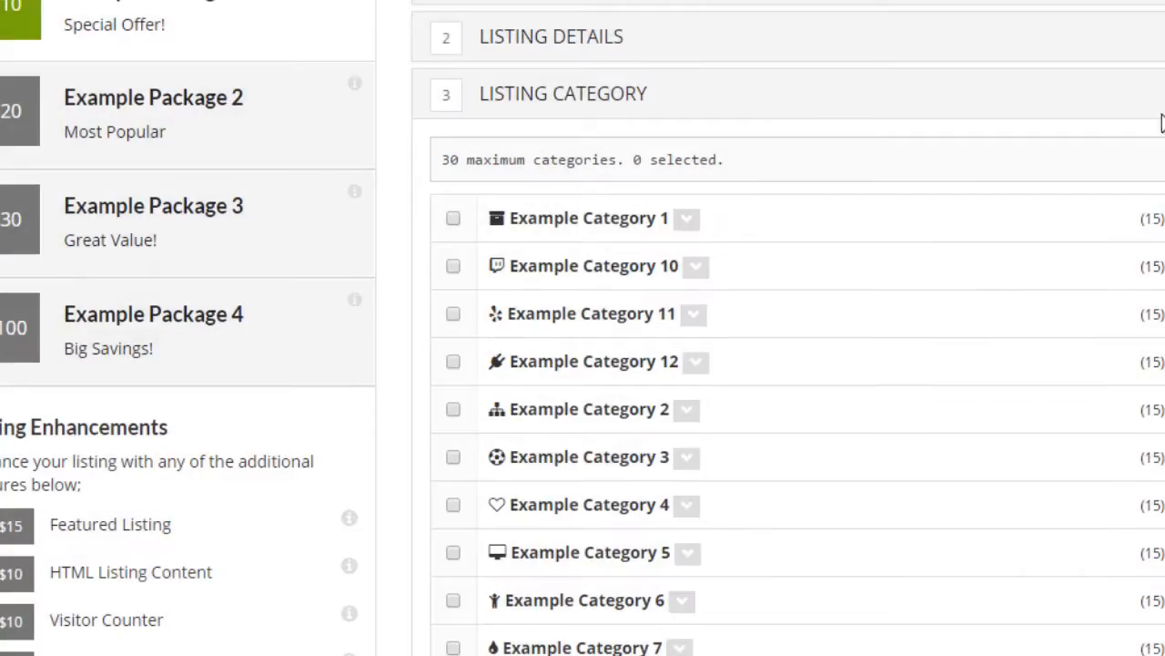
{"action": "scroll", "coordinate": [1162, 123], "scroll_direction": "up", "scroll_amount": 3}
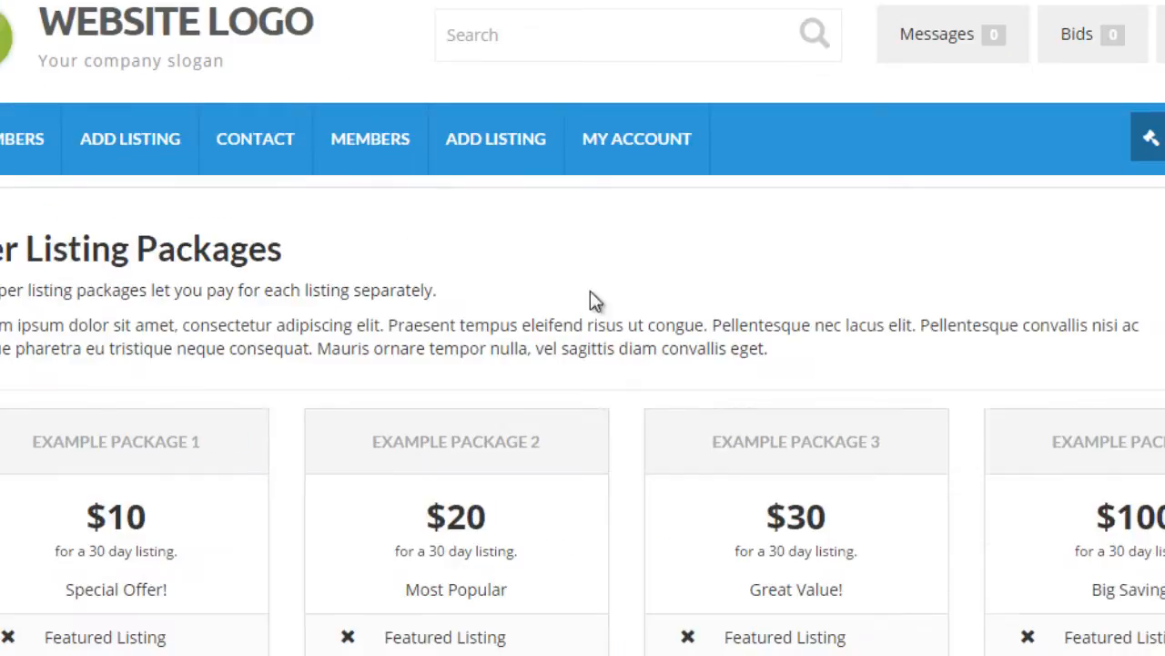
{"action": "scroll", "coordinate": [148, 427], "scroll_direction": "down", "scroll_amount": 3}
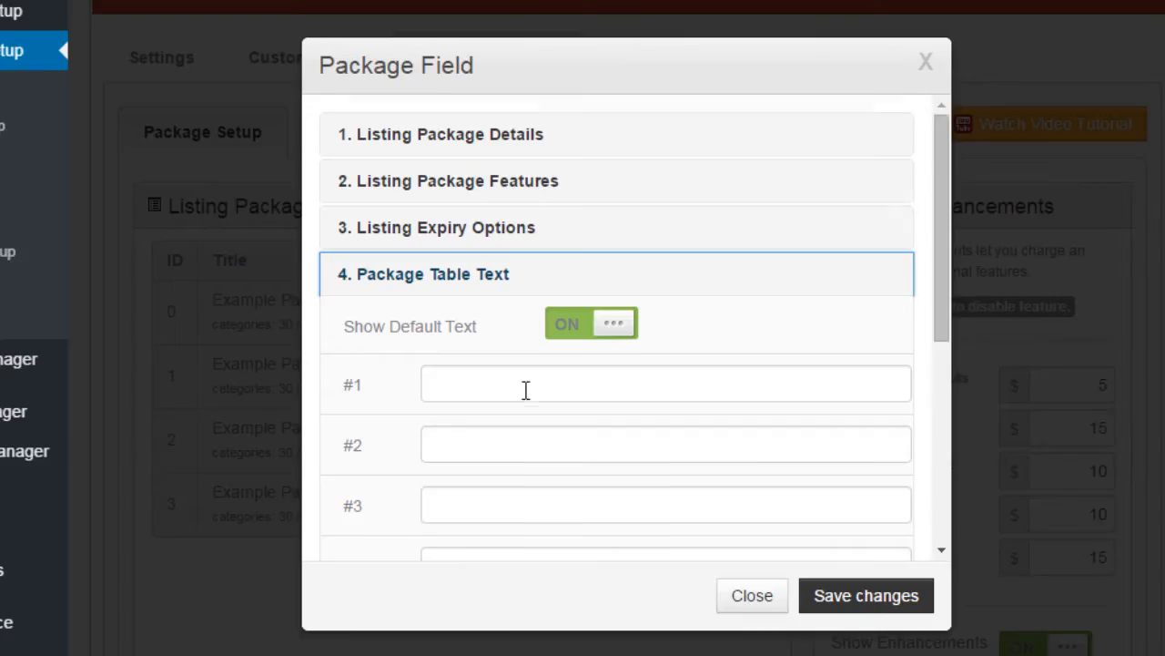
Step: Enter "testing" as text line #1 in Example Package 1's Package Table Text and save the package
{"action": "scroll", "coordinate": [474, 319], "scroll_direction": "down", "scroll_amount": 3}
{"action": "scroll", "coordinate": [474, 319], "scroll_direction": "up", "scroll_amount": 2}
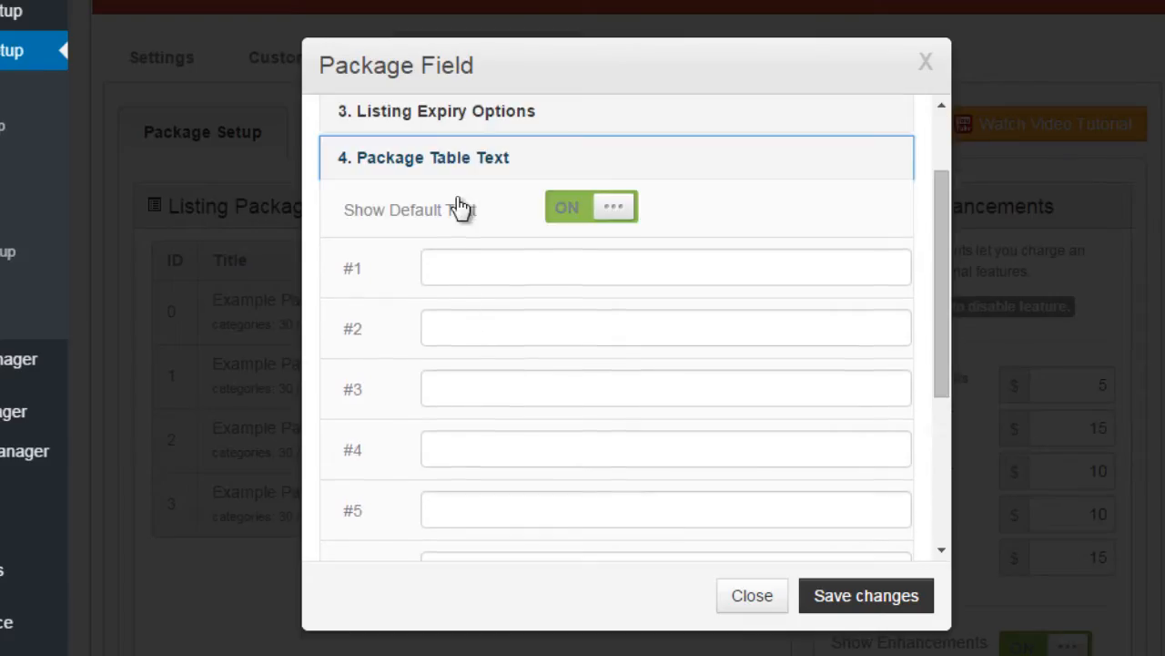
{"action": "left_click", "coordinate": [472, 264]}
{"action": "left_click", "coordinate": [494, 337]}
{"action": "left_click", "coordinate": [470, 277]}
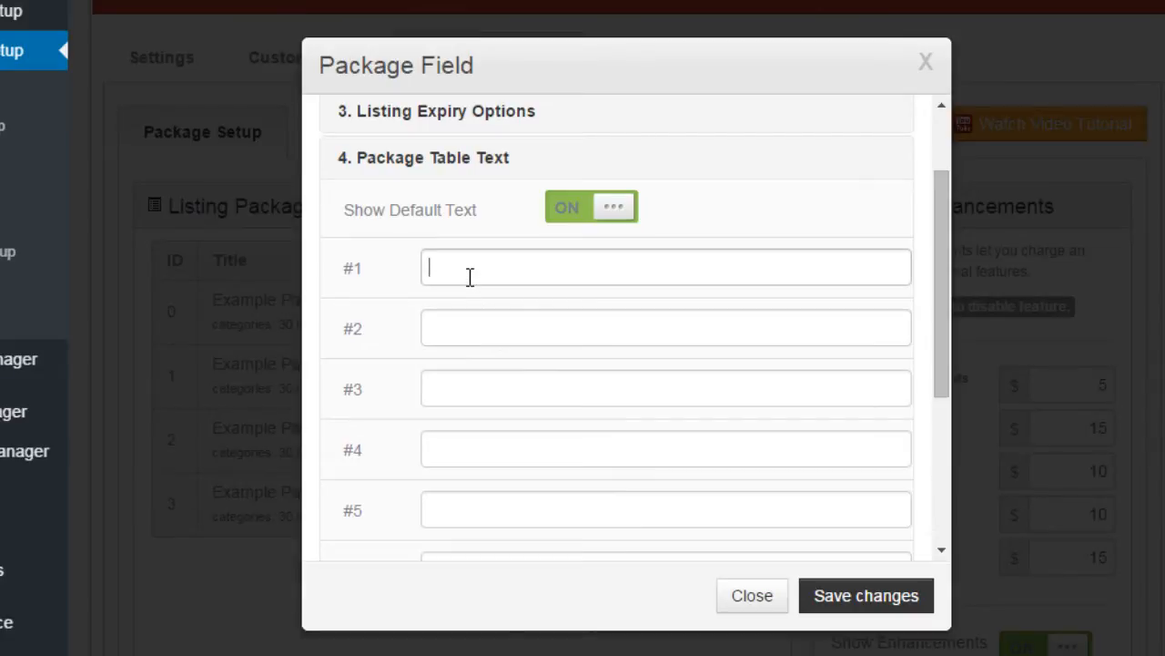
{"action": "type", "text": "testing"}
{"action": "left_click", "coordinate": [850, 605]}
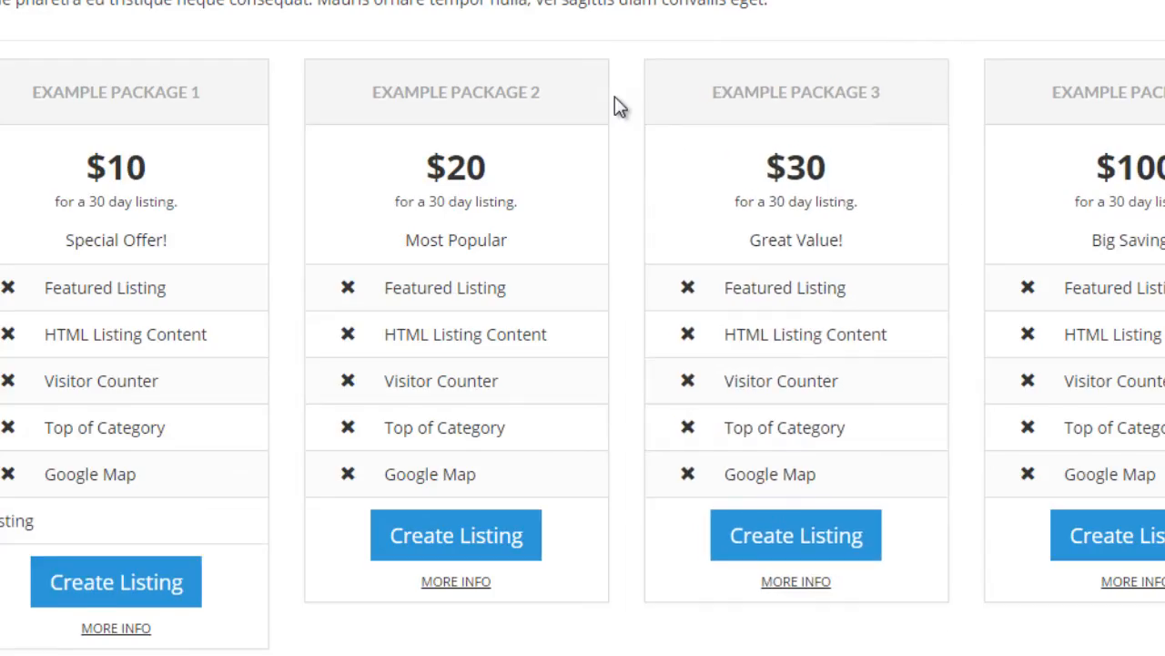
Step: Check the pricing table on the site for Example Package 1's custom text line
{"action": "scroll", "coordinate": [331, 178], "scroll_direction": "down", "scroll_amount": 1}
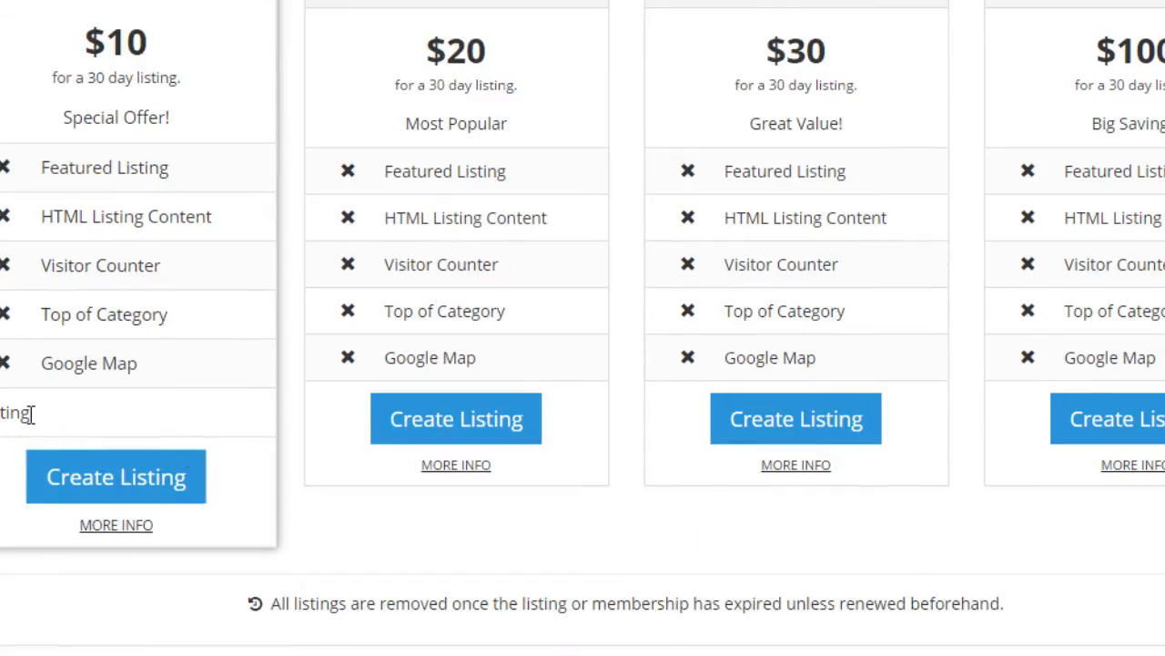
{"action": "scroll", "coordinate": [40, 235], "scroll_direction": "up", "scroll_amount": 2}
{"action": "scroll", "coordinate": [266, 264], "scroll_direction": "down", "scroll_amount": 1}
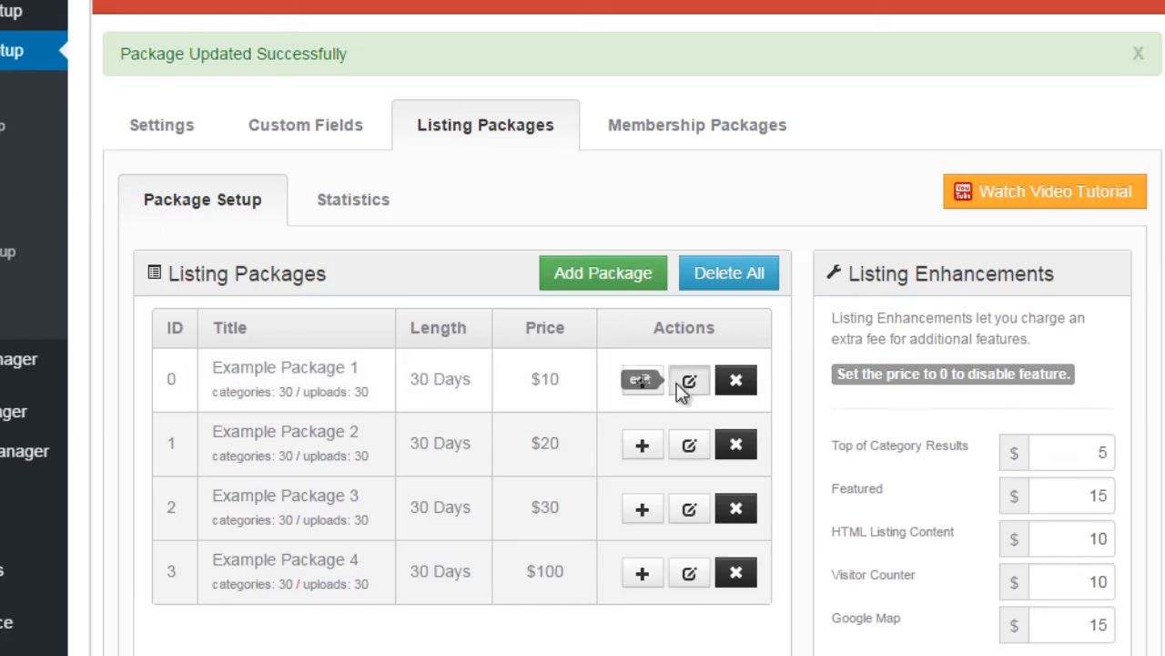
Step: Reopen Example Package 1, review its Package Table Text and Listing Price sections, and close the package without saving
{"action": "left_click", "coordinate": [684, 386]}
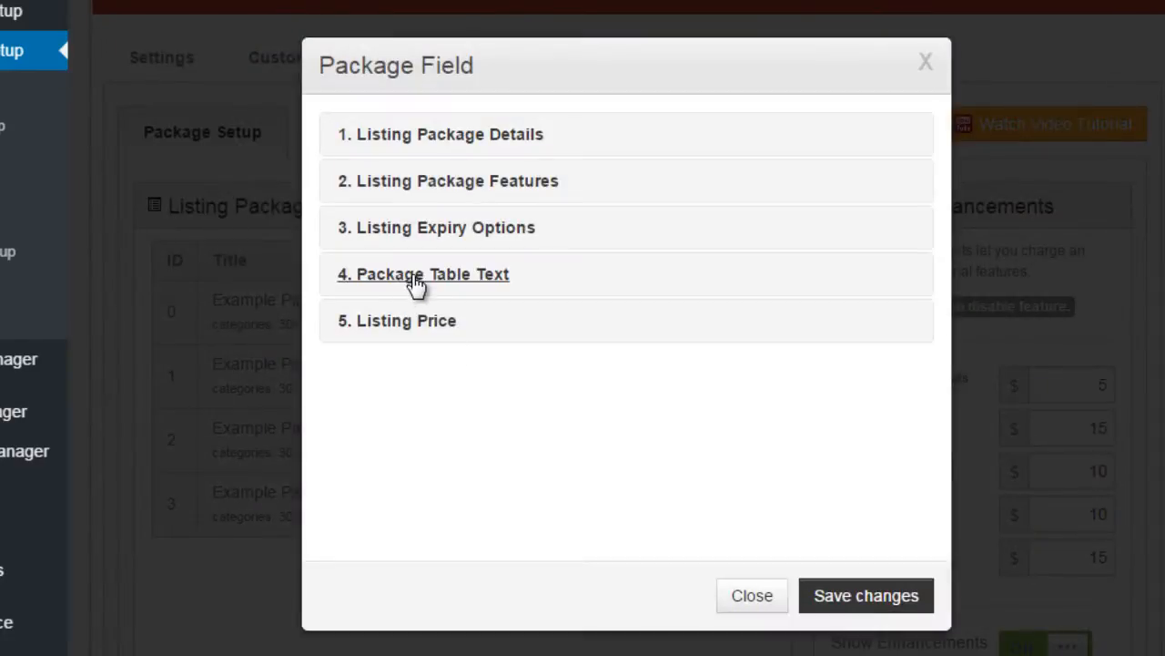
{"action": "left_click", "coordinate": [416, 278]}
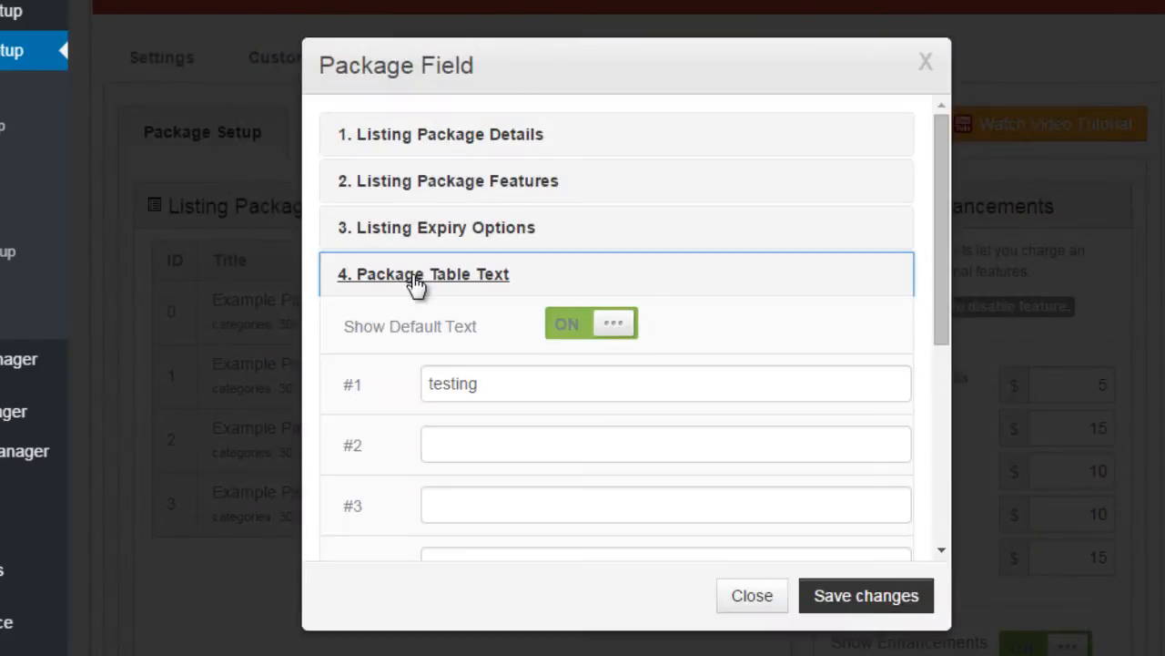
{"action": "left_click", "coordinate": [417, 284]}
{"action": "left_click", "coordinate": [412, 326]}
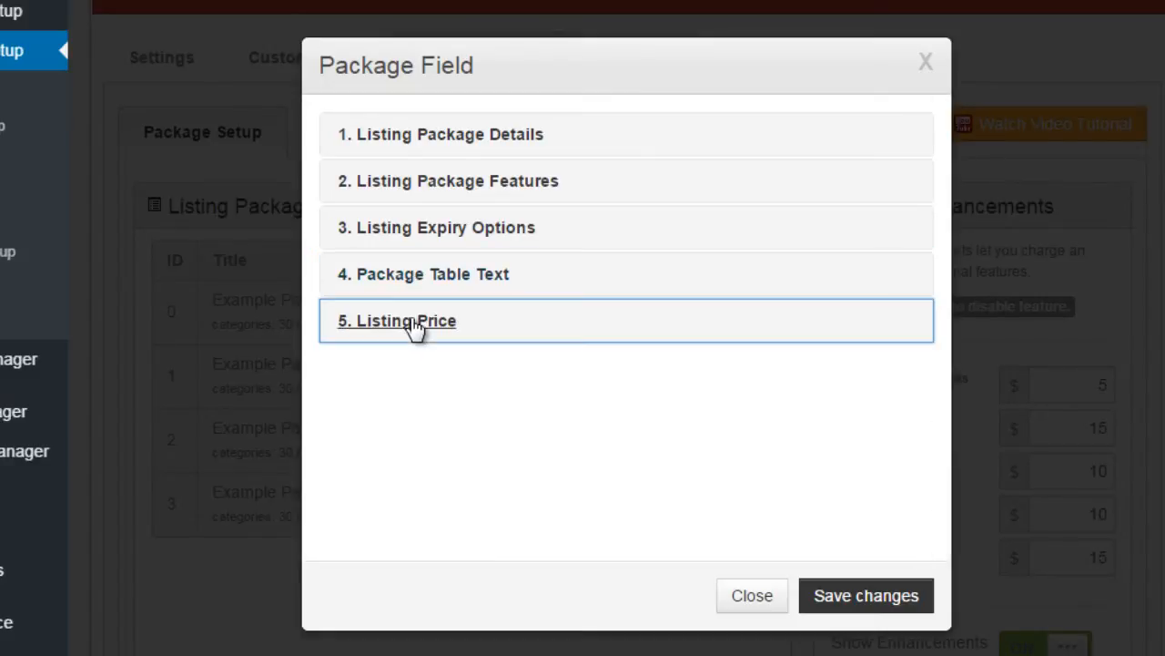
{"action": "left_click", "coordinate": [546, 372]}
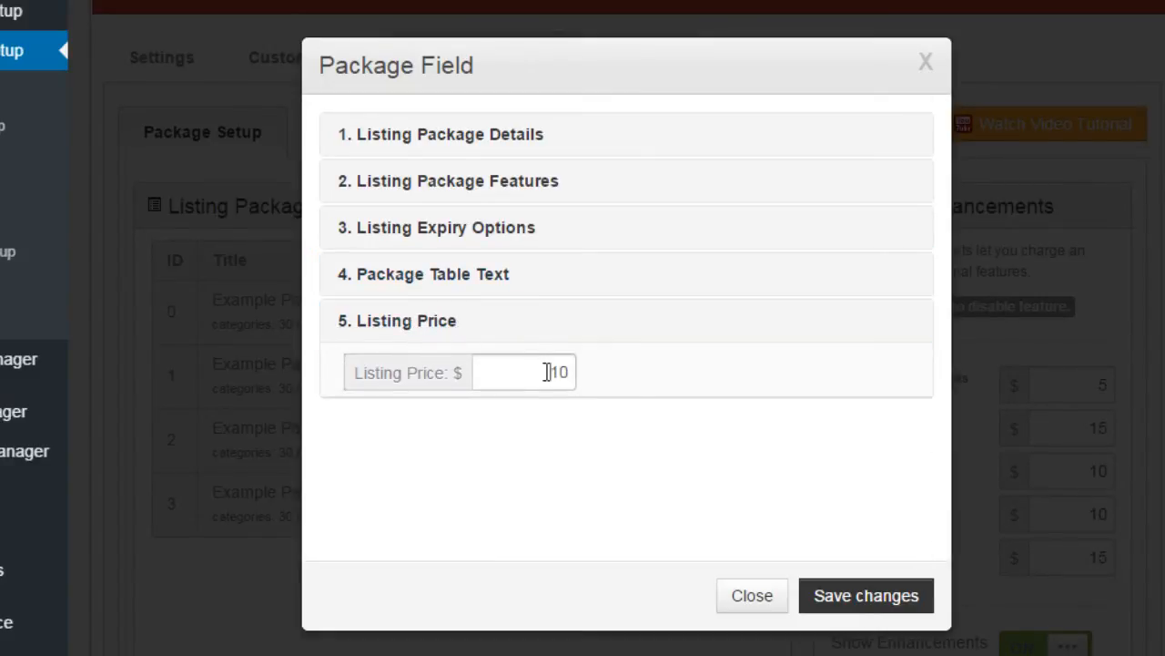
{"action": "left_click", "coordinate": [562, 368]}
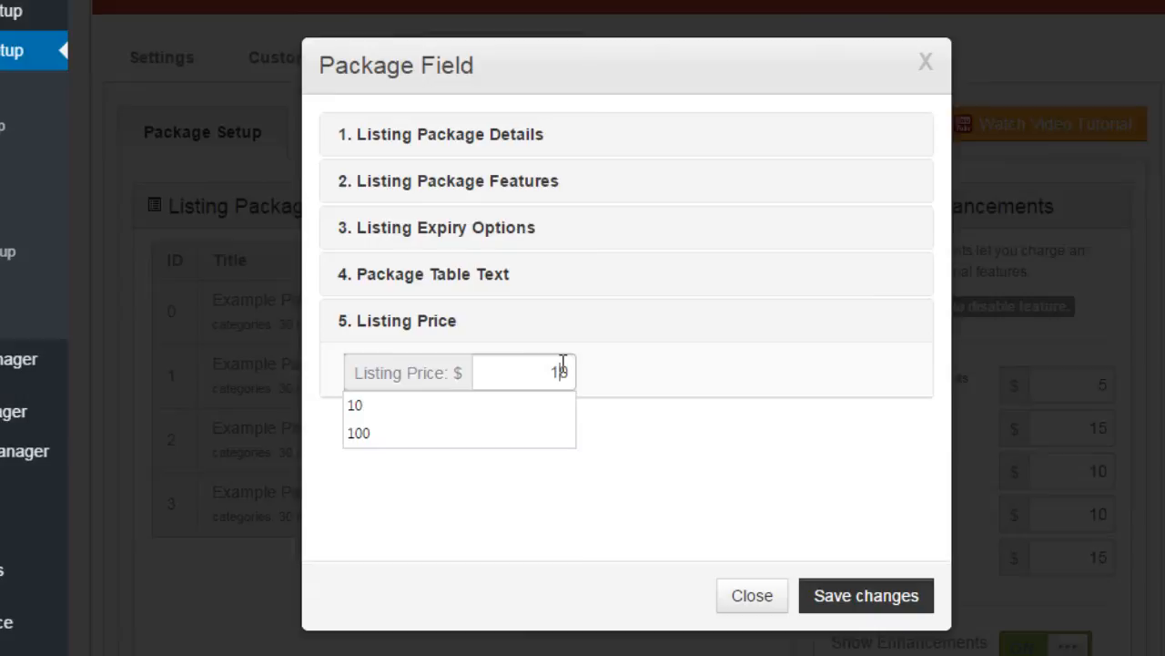
{"action": "left_click", "coordinate": [682, 435]}
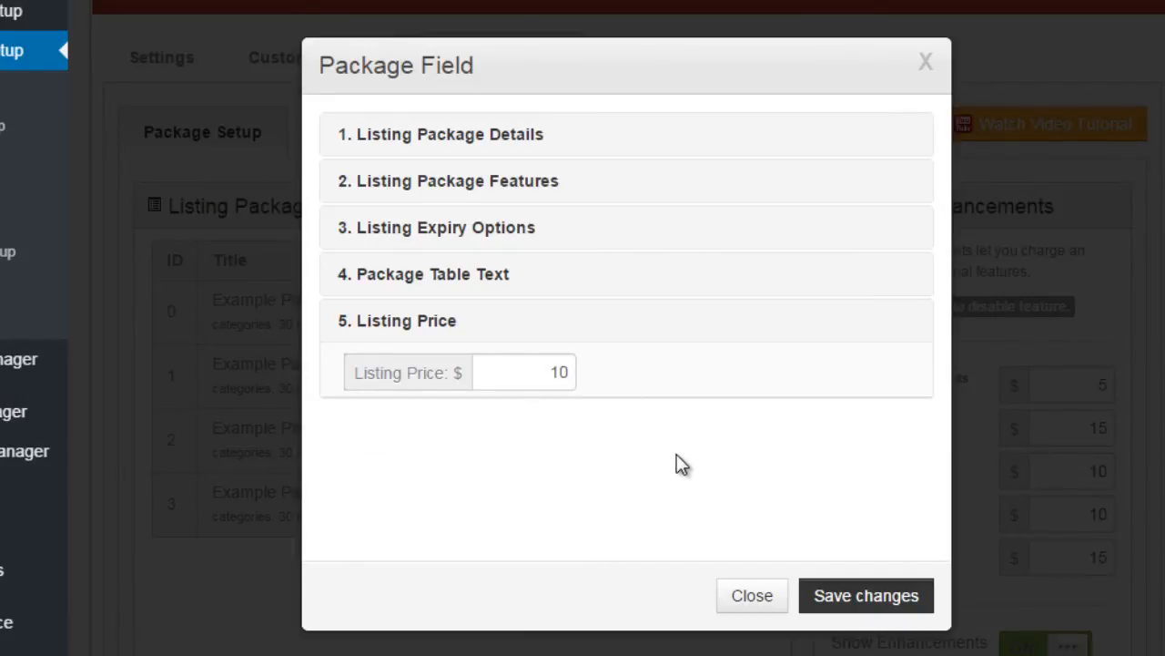
{"action": "left_click", "coordinate": [728, 601]}
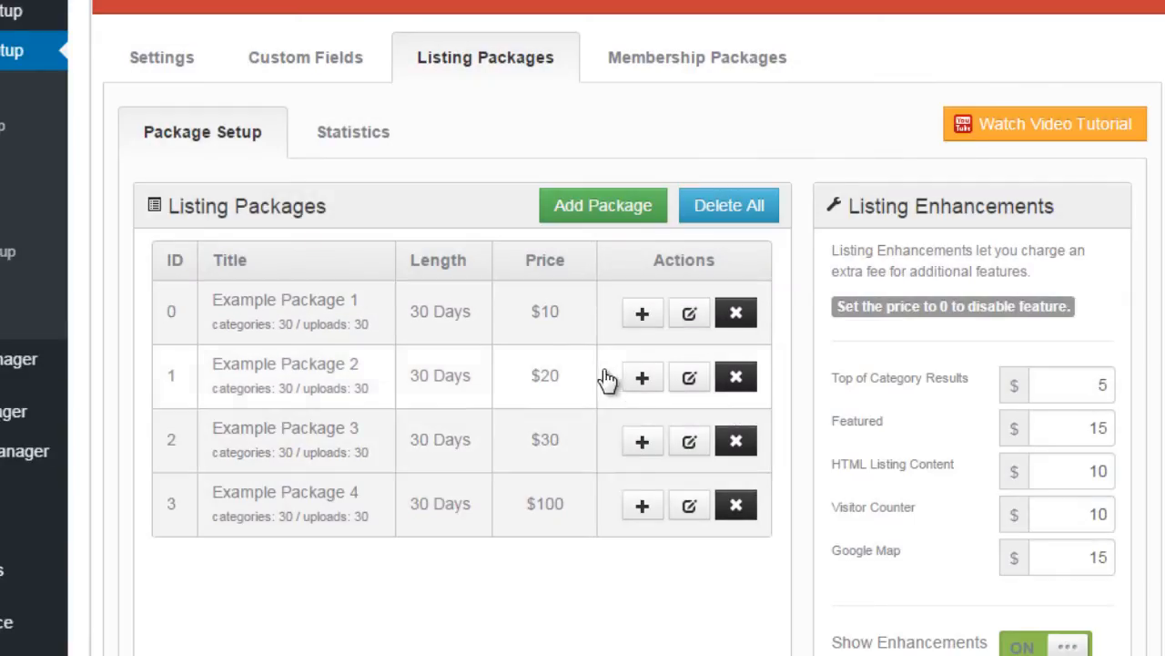
Step: Review the Listing Enhancements prices and the Show Enhancements and Upgrade Options settings
{"action": "scroll", "coordinate": [610, 382], "scroll_direction": "down", "scroll_amount": 1}
{"action": "scroll", "coordinate": [902, 290], "scroll_direction": "up", "scroll_amount": 1}
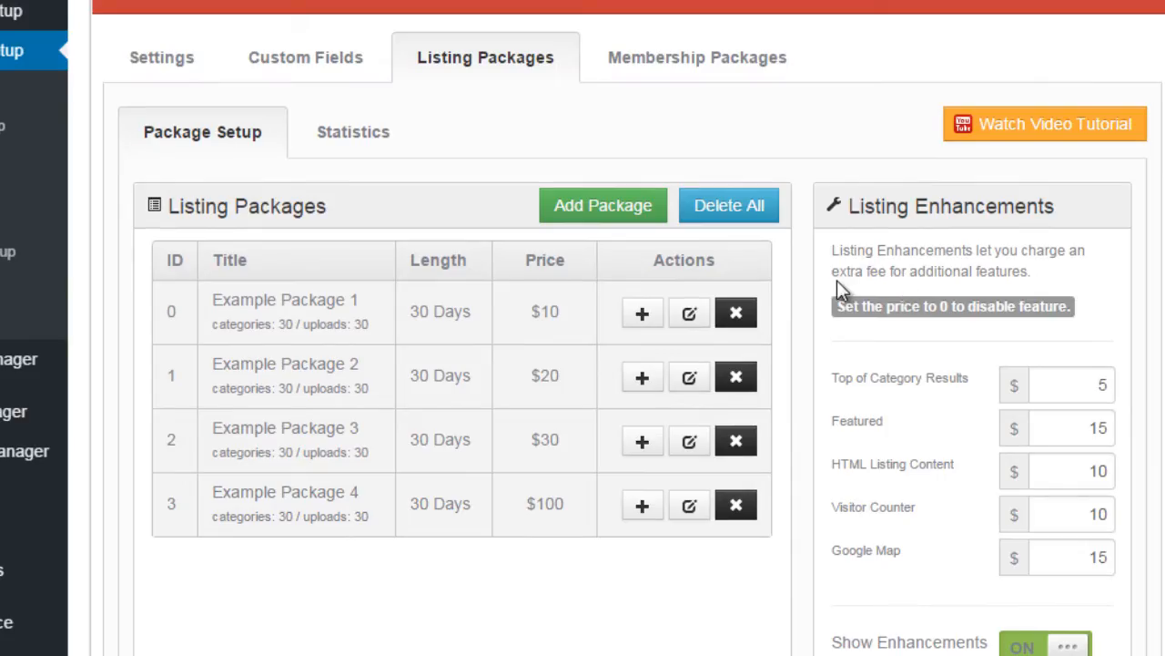
{"action": "scroll", "coordinate": [447, 240], "scroll_direction": "down", "scroll_amount": 1}
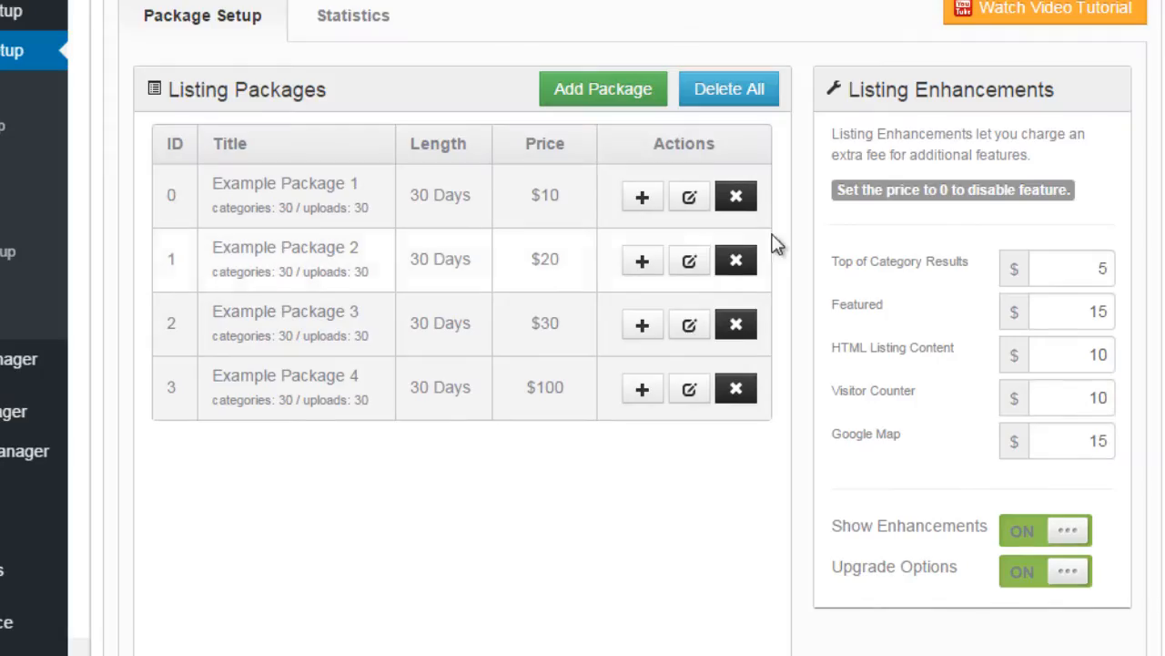
Step: Check the Featured enhancement's description and set the Top of Category Results price to 15
{"action": "scroll", "coordinate": [776, 244], "scroll_direction": "up", "scroll_amount": 1}
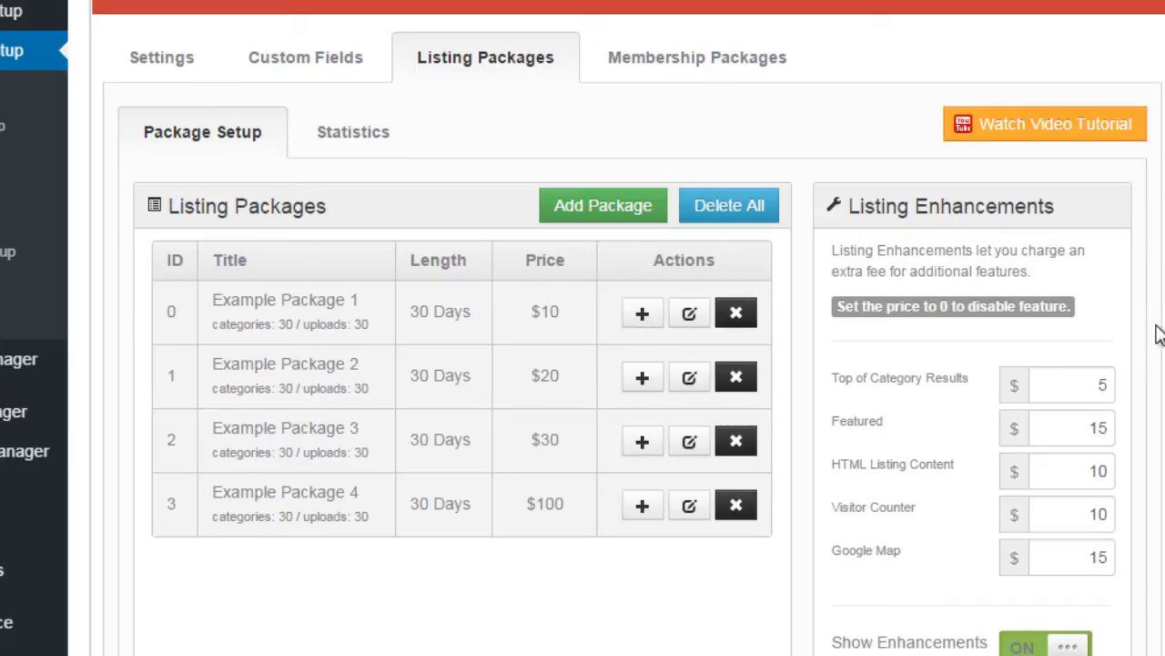
{"action": "scroll", "coordinate": [1161, 342], "scroll_direction": "down", "scroll_amount": 1}
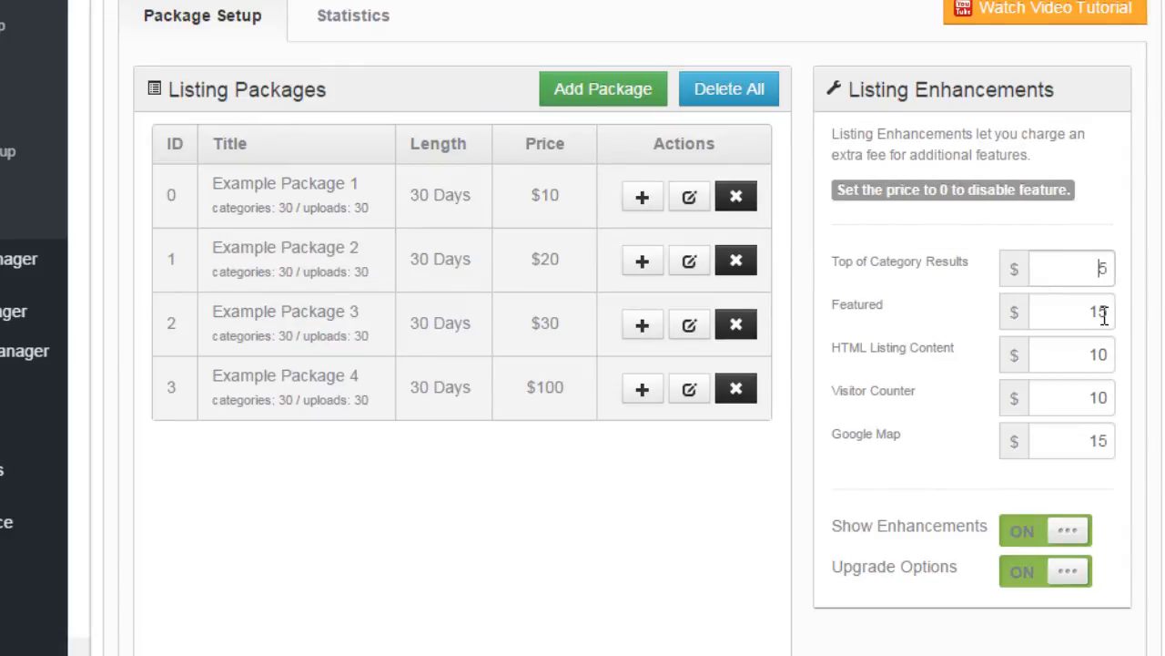
{"action": "mouse_move", "coordinate": [917, 319]}
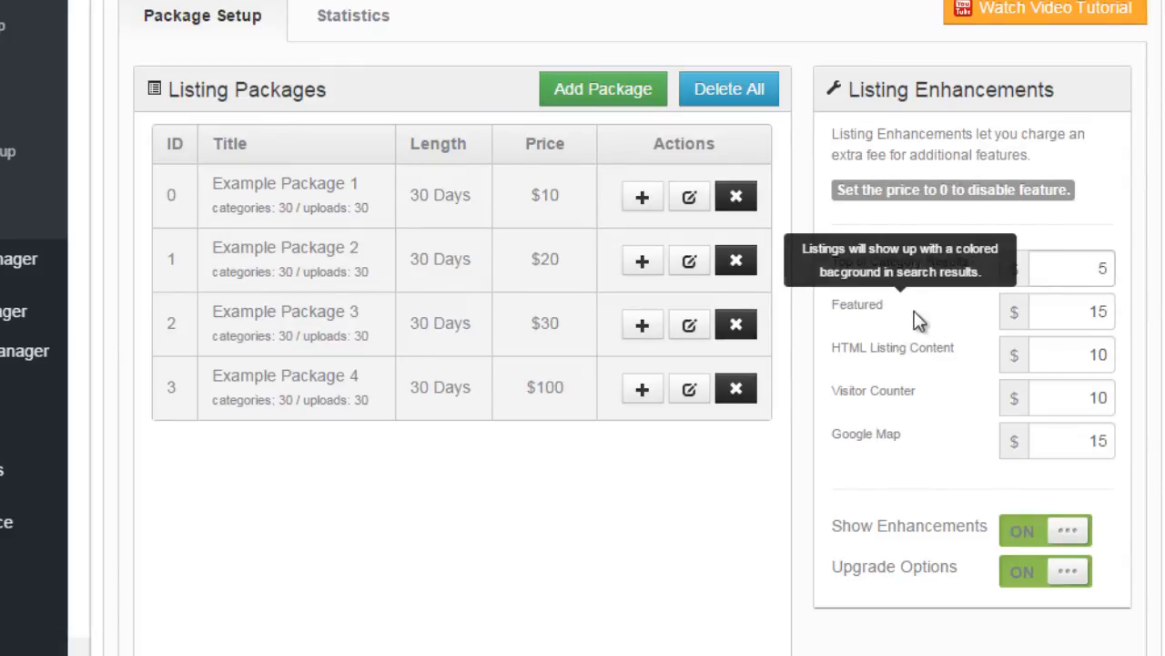
{"action": "left_click", "coordinate": [1069, 351]}
{"action": "scroll", "coordinate": [1108, 466], "scroll_direction": "up", "scroll_amount": 1}
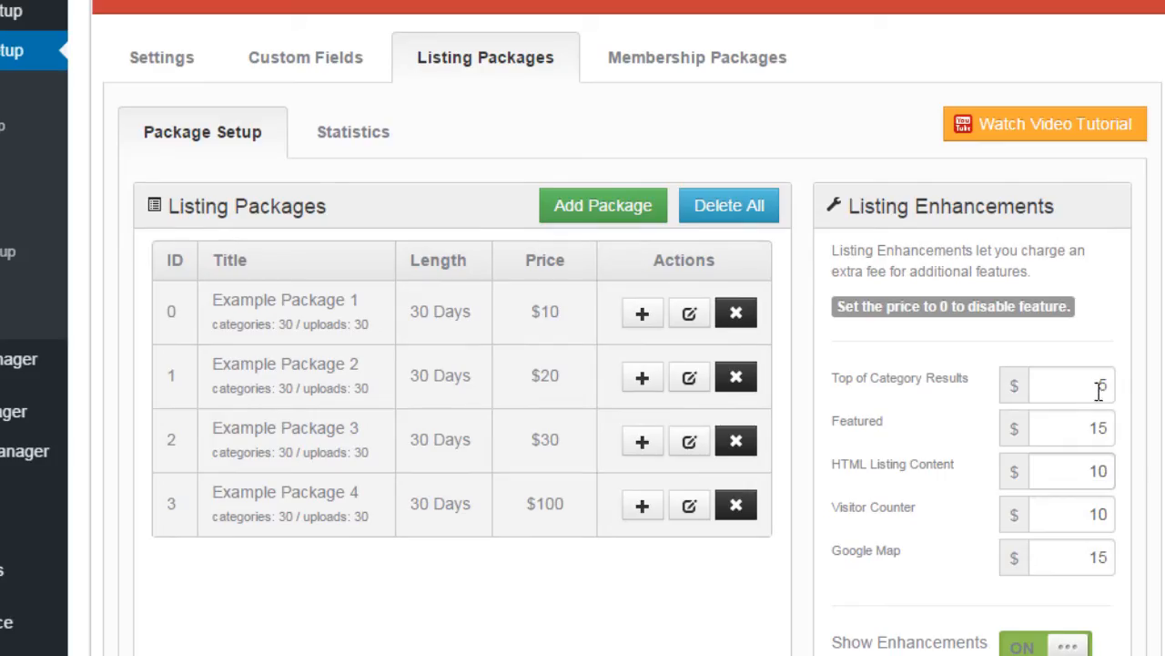
{"action": "left_click", "coordinate": [1099, 390]}
{"action": "left_click", "coordinate": [1130, 389]}
{"action": "scroll", "coordinate": [1158, 437], "scroll_direction": "down", "scroll_amount": 2}
{"action": "scroll", "coordinate": [1127, 378], "scroll_direction": "up", "scroll_amount": 2}
{"action": "scroll", "coordinate": [1069, 407], "scroll_direction": "down", "scroll_amount": 2}
Step: Disable the Google Map, Visitor Counter, HTML Listing Content and Featured enhancements by setting their prices to 0, and save the changes
{"action": "left_click_drag", "start_coordinate": [1054, 440], "coordinate": [1129, 438]}
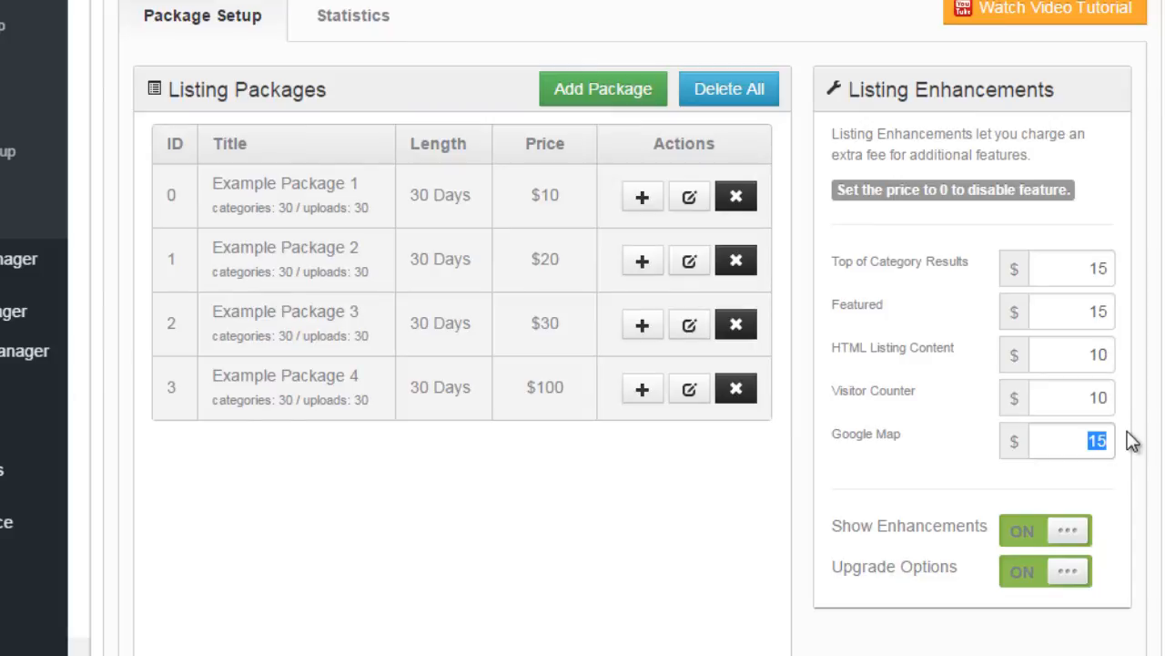
{"action": "type", "text": "0"}
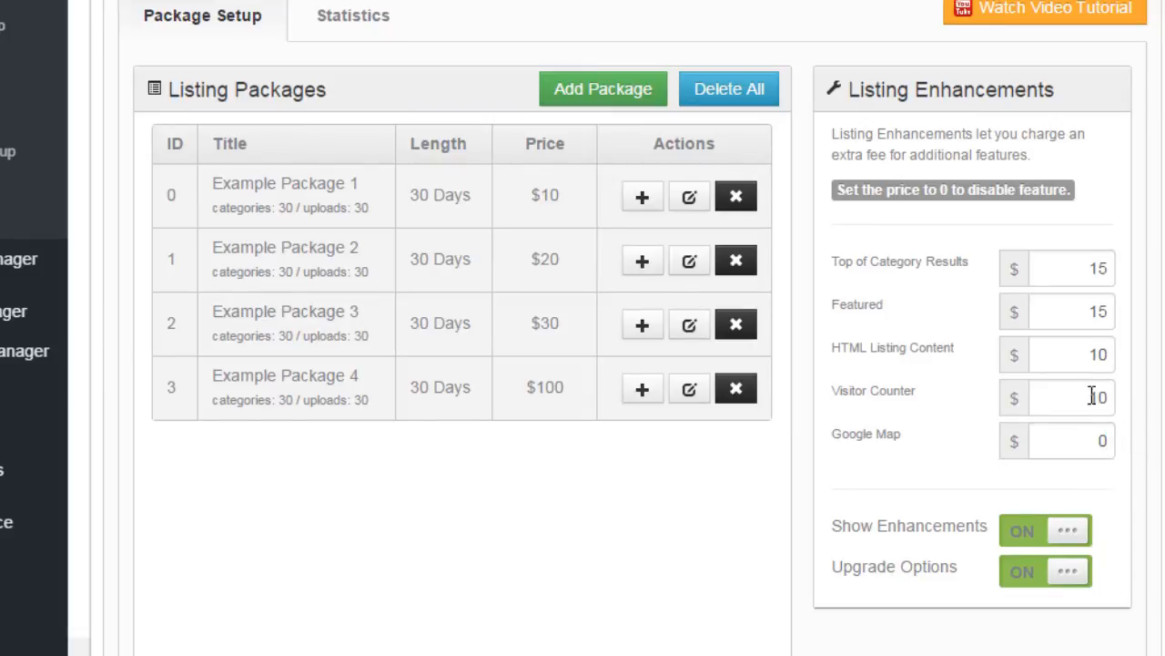
{"action": "left_click_drag", "start_coordinate": [1075, 397], "coordinate": [1139, 409]}
{"action": "type", "text": "0"}
{"action": "left_click_drag", "start_coordinate": [1113, 355], "coordinate": [1145, 318]}
{"action": "type", "text": "00"}
{"action": "scroll", "coordinate": [1113, 447], "scroll_direction": "down", "scroll_amount": 4}
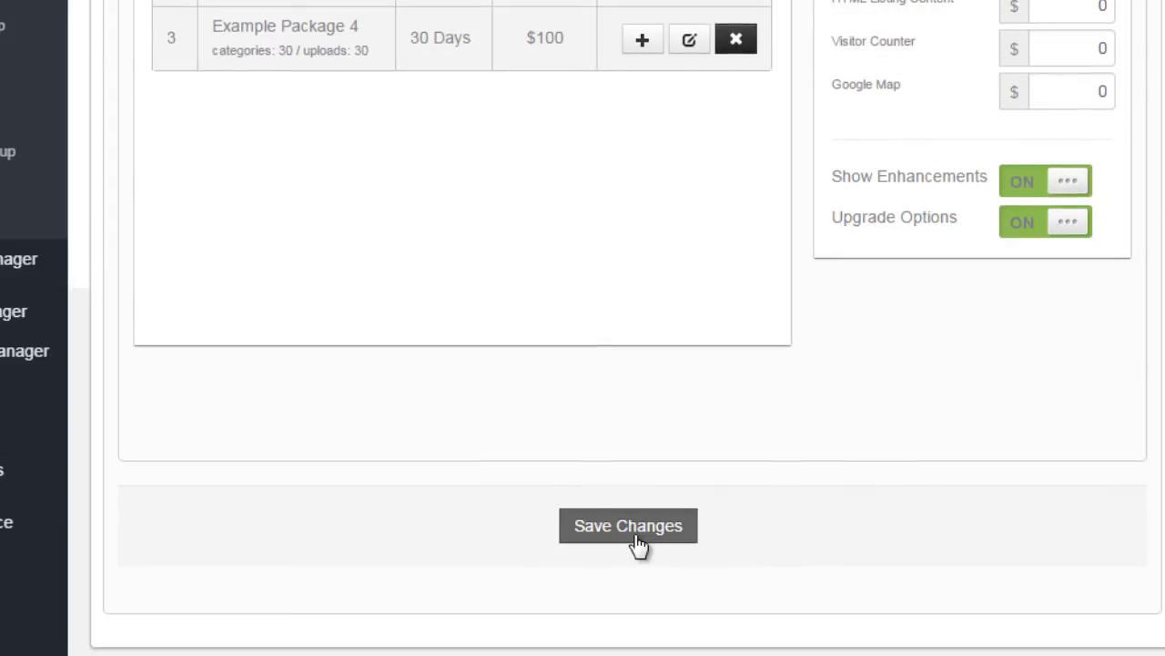
{"action": "left_click", "coordinate": [638, 536]}
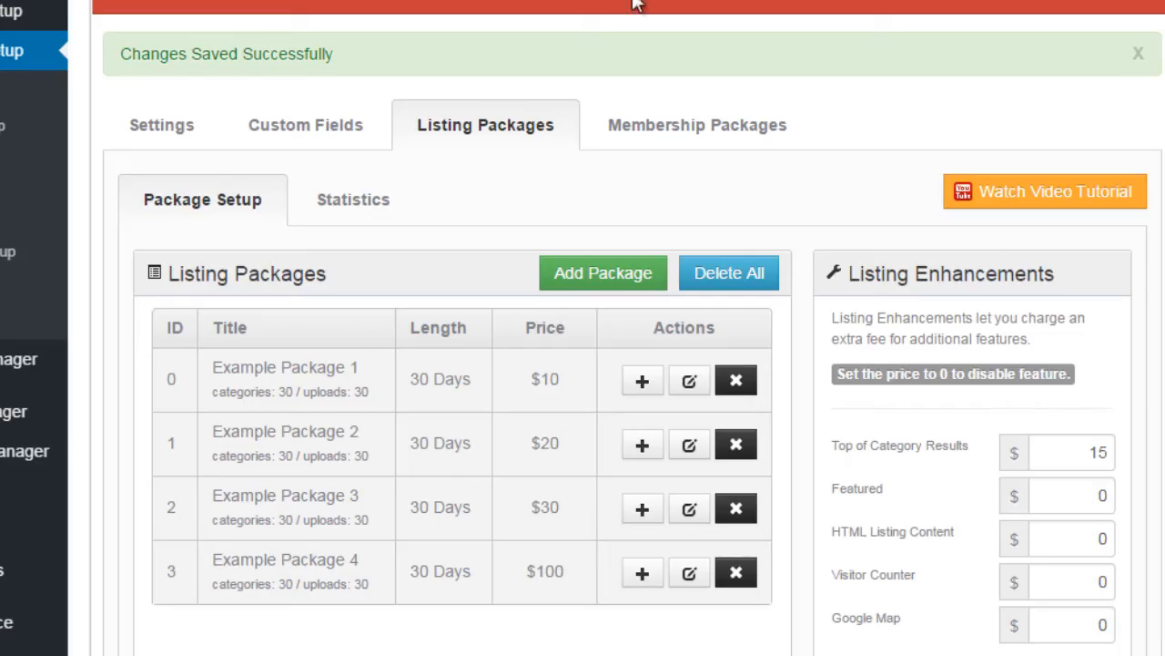
Step: Turn off Show Enhancements in the Listing Enhancements settings and save the changes
{"action": "scroll", "coordinate": [979, 340], "scroll_direction": "down", "scroll_amount": 4}
{"action": "scroll", "coordinate": [1132, 377], "scroll_direction": "up", "scroll_amount": 1}
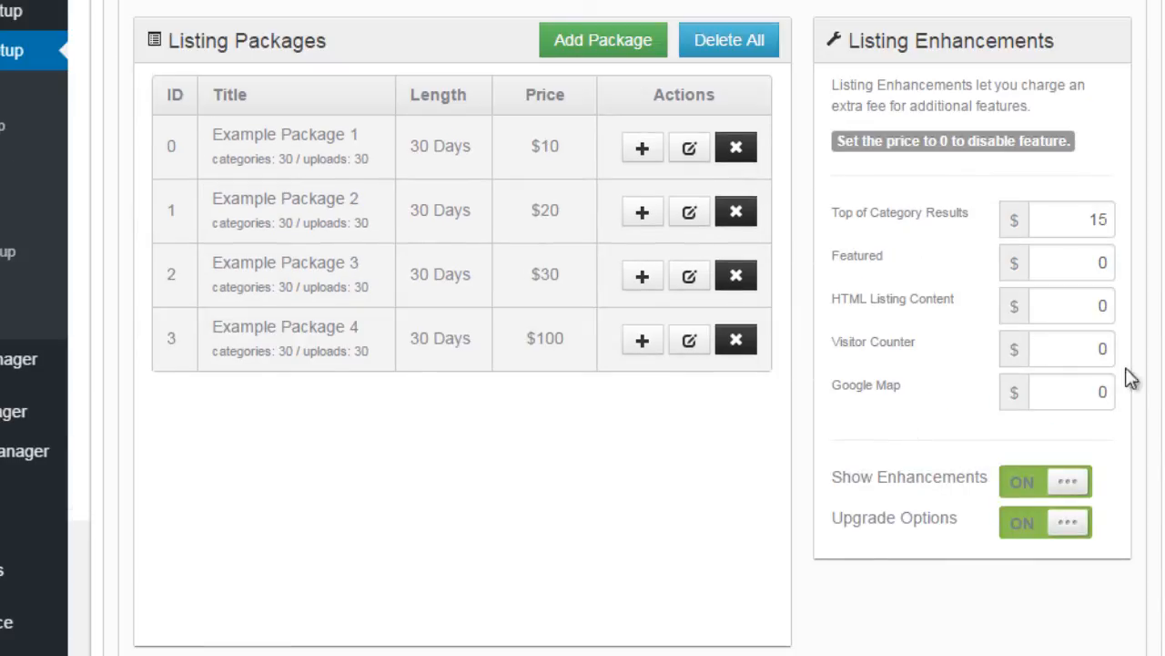
{"action": "scroll", "coordinate": [1138, 341], "scroll_direction": "down", "scroll_amount": 1}
{"action": "mouse_move", "coordinate": [866, 374]}
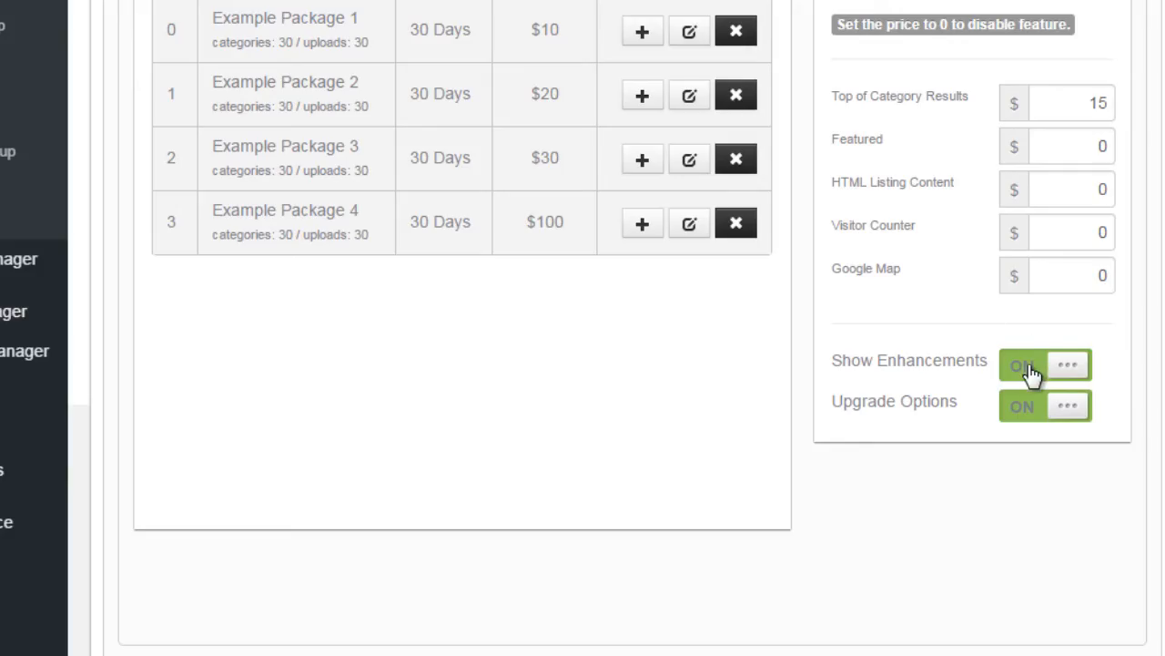
{"action": "left_click", "coordinate": [1029, 372]}
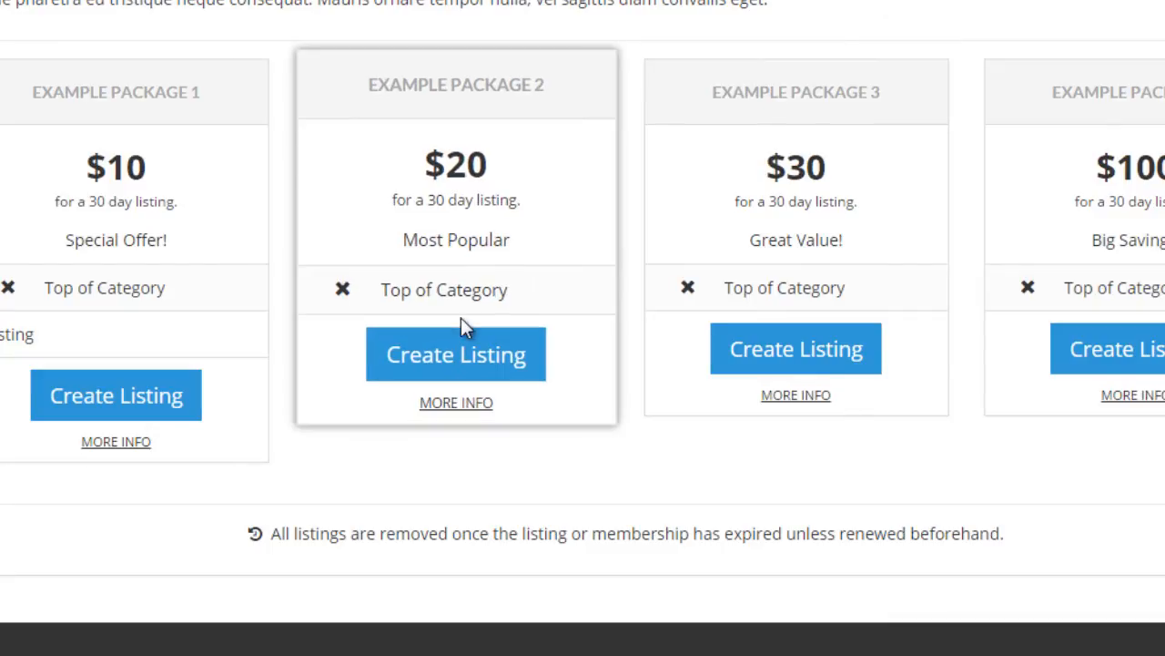
Step: Start a listing with Example Package 2 on the site and check the form for enhancement options
{"action": "left_click", "coordinate": [490, 375]}
{"action": "scroll", "coordinate": [418, 333], "scroll_direction": "down", "scroll_amount": 4}
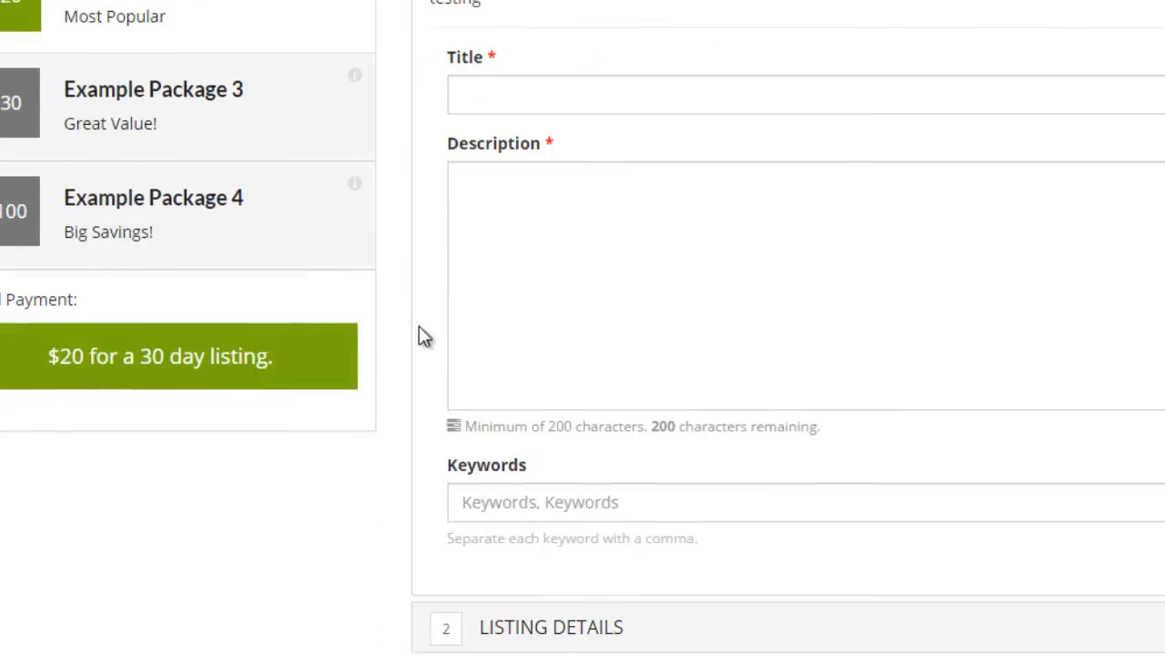
{"action": "scroll", "coordinate": [136, 382], "scroll_direction": "up", "scroll_amount": 3}
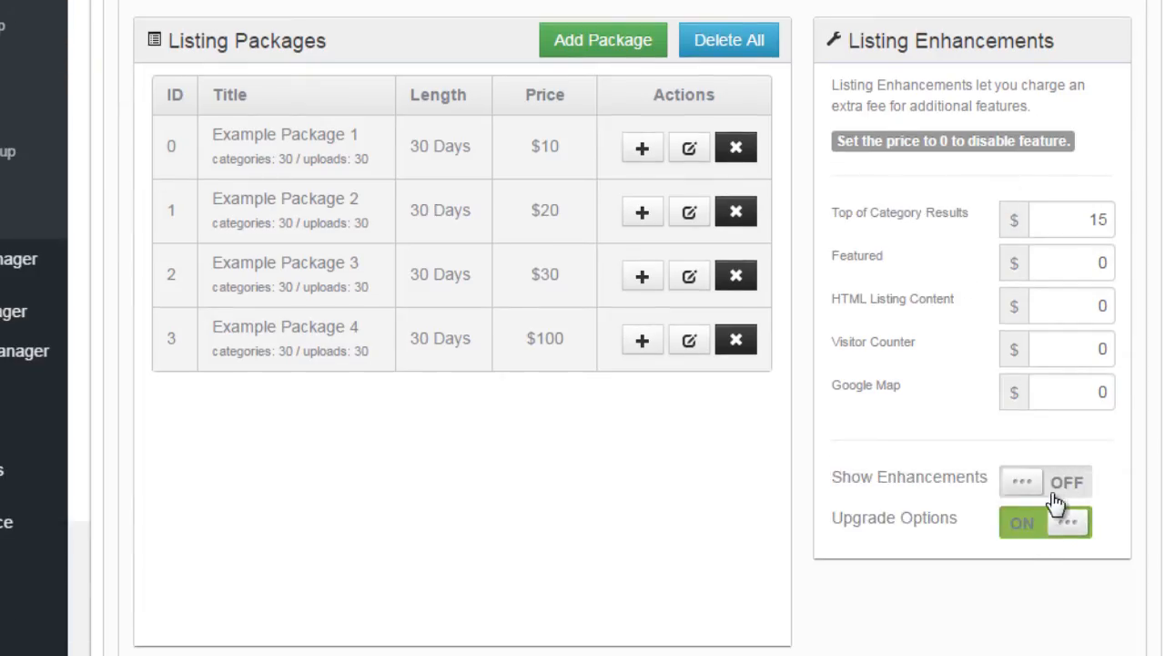
Step: Turn Show Enhancements back on, save, and reload the Add Listing page to check its Listing Enhancements section
{"action": "left_click", "coordinate": [1059, 499]}
{"action": "left_click", "coordinate": [616, 534]}
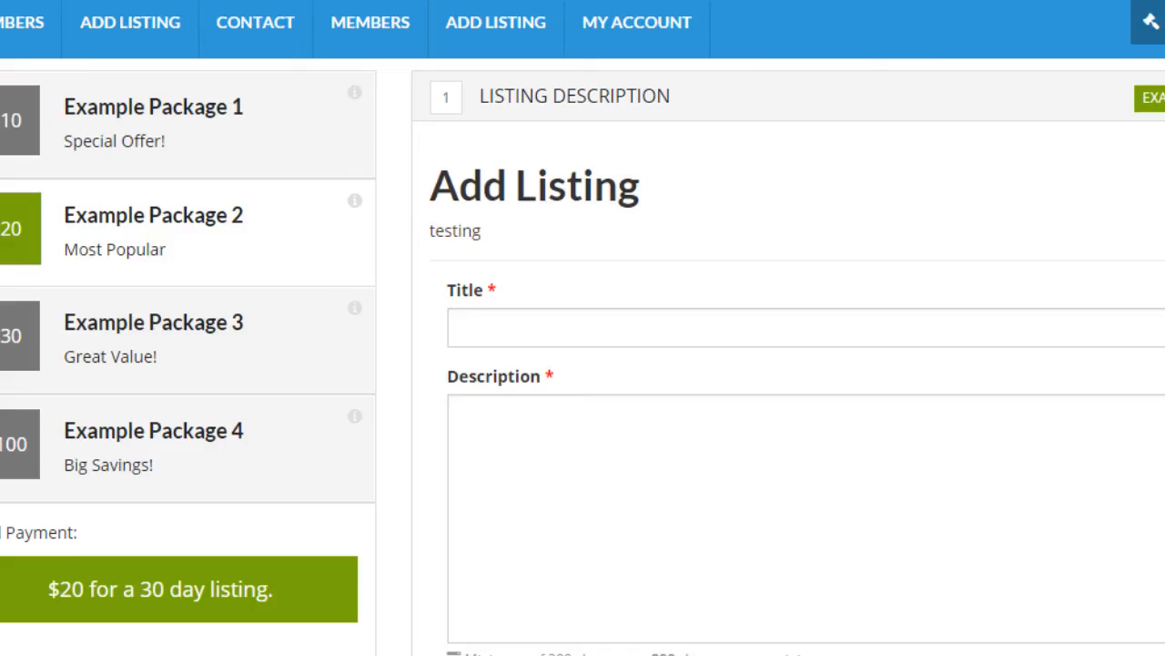
{"action": "key", "text": "F5"}
{"action": "left_click", "coordinate": [682, 63]}
{"action": "scroll", "coordinate": [302, 408], "scroll_direction": "down", "scroll_amount": 1}
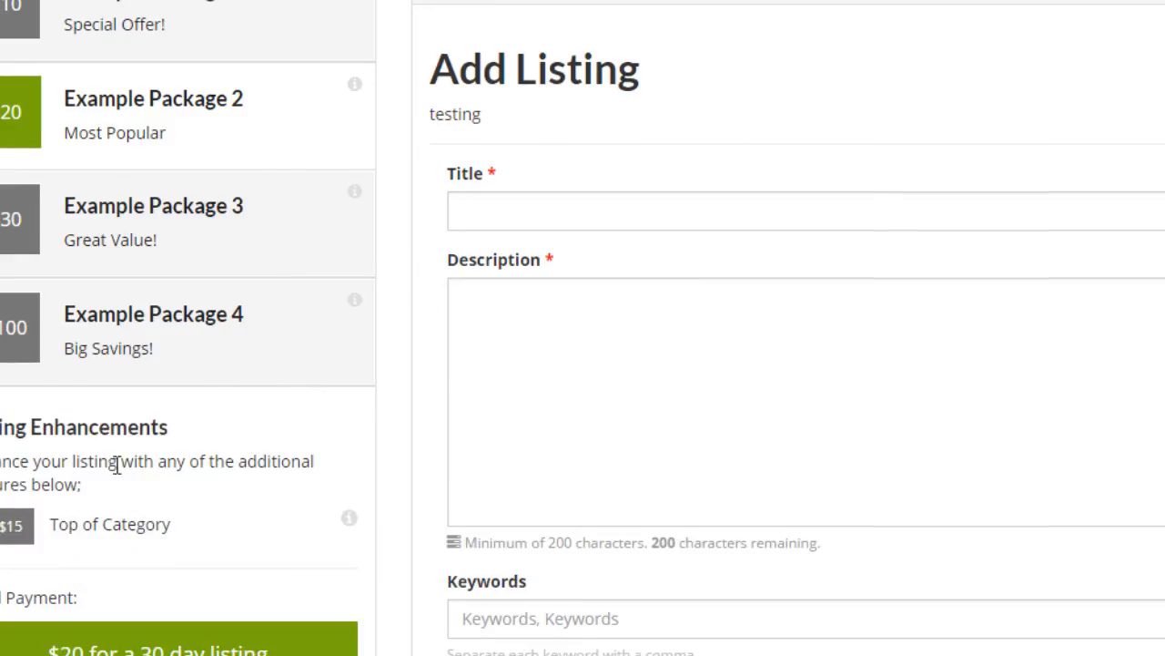
{"action": "scroll", "coordinate": [40, 349], "scroll_direction": "down", "scroll_amount": 1}
{"action": "scroll", "coordinate": [122, 483], "scroll_direction": "up", "scroll_amount": 1}
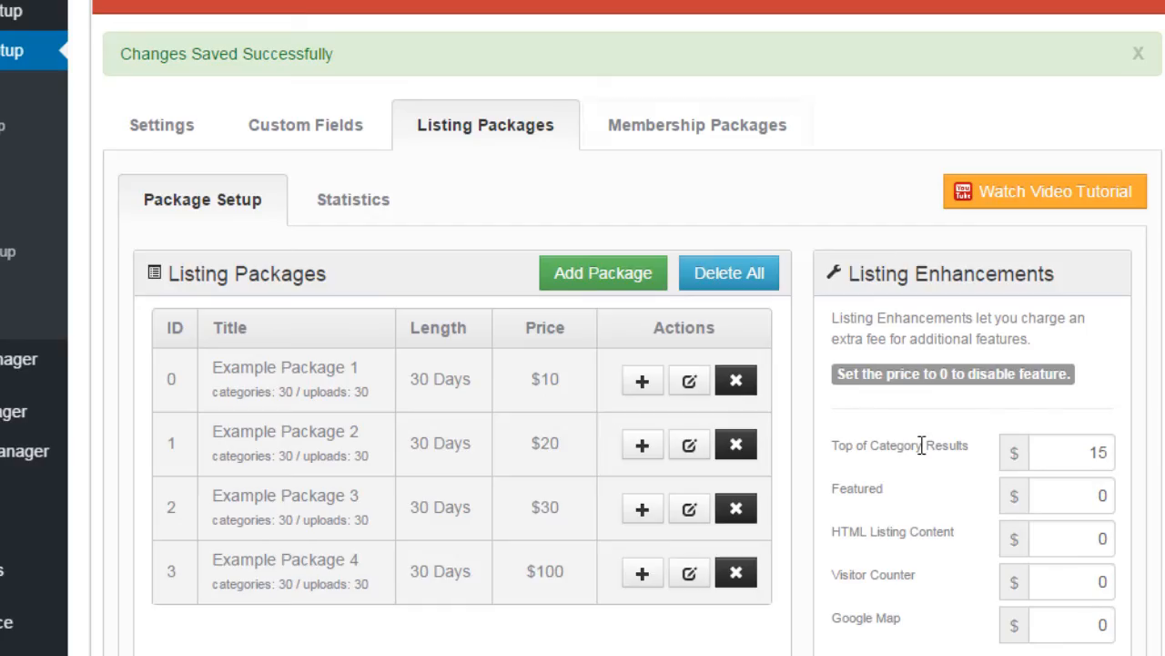
Step: Turn off Upgrade Options in the Listing Enhancements settings and save the changes
{"action": "scroll", "coordinate": [955, 448], "scroll_direction": "down", "scroll_amount": 2}
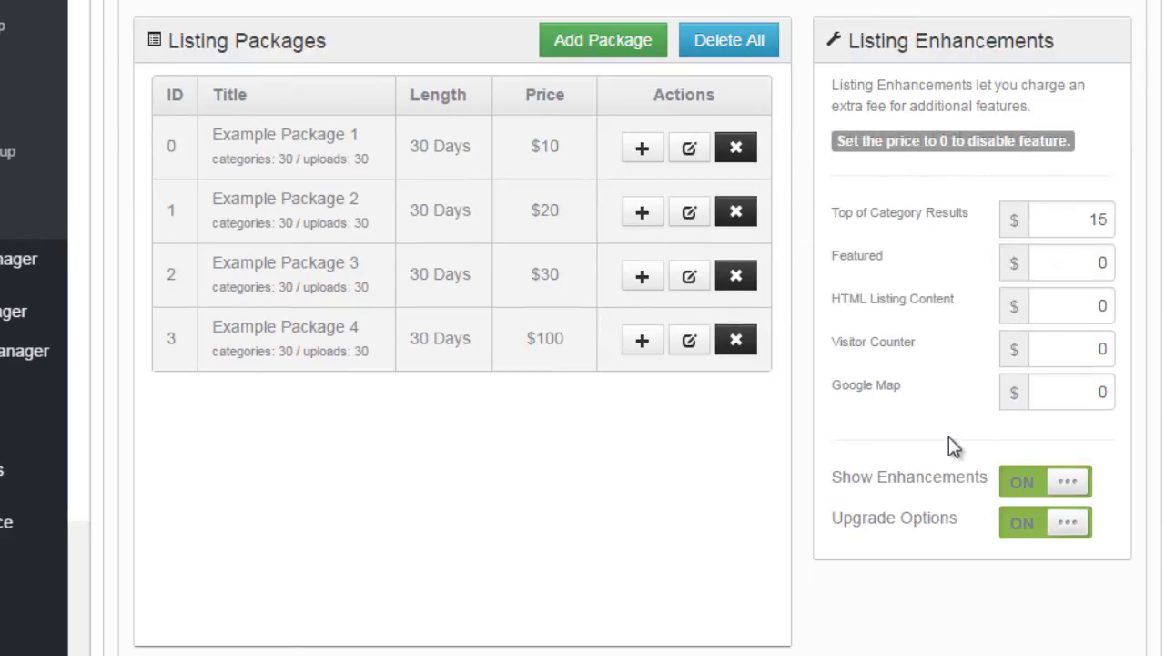
{"action": "left_click", "coordinate": [1020, 524]}
{"action": "scroll", "coordinate": [846, 455], "scroll_direction": "down", "scroll_amount": 3}
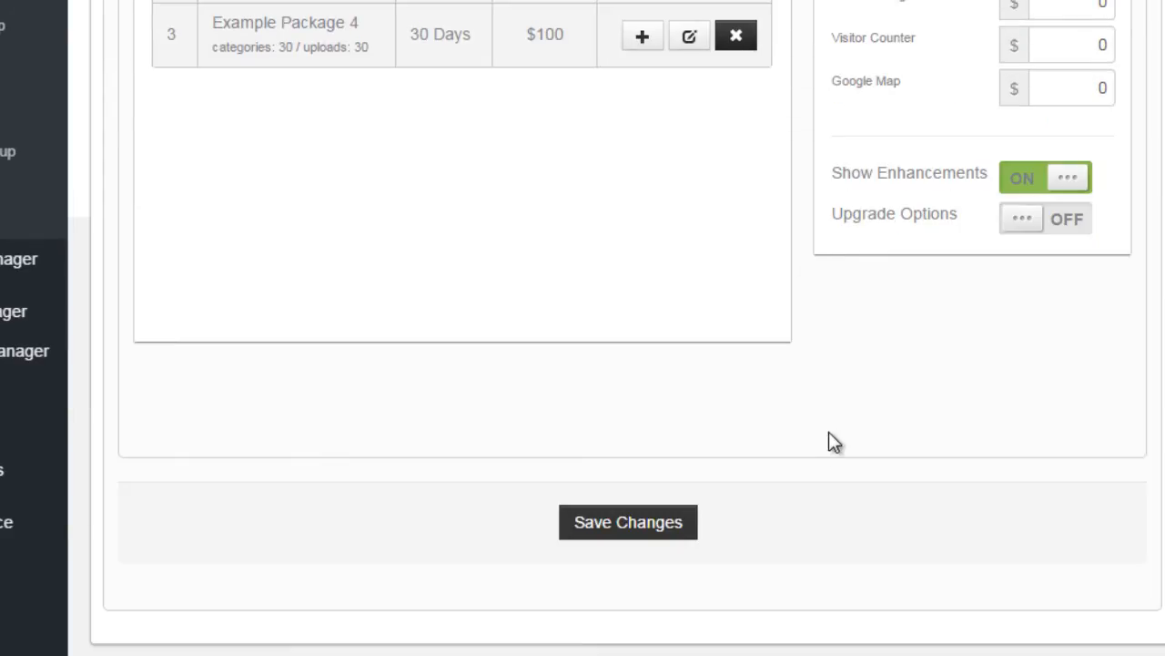
{"action": "left_click", "coordinate": [692, 523]}
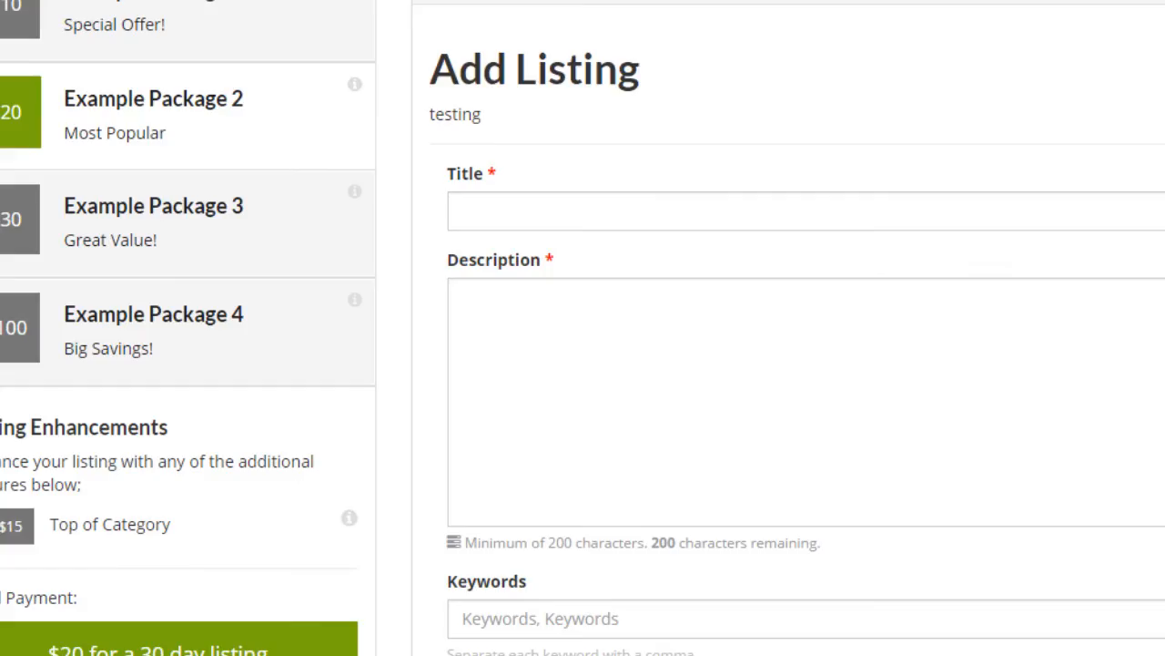
Step: Reload the Add Listing page and check how the package choices and enhancements are offered
{"action": "key", "text": "F5"}
{"action": "left_click", "coordinate": [682, 57]}
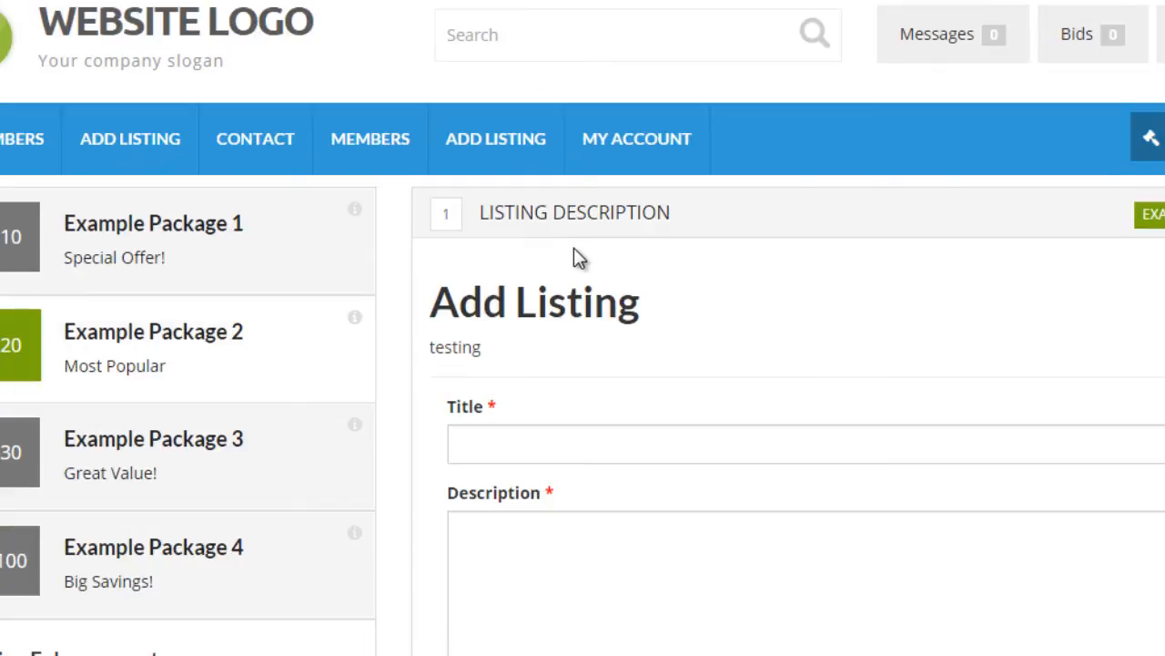
{"action": "scroll", "coordinate": [582, 246], "scroll_direction": "down", "scroll_amount": 1}
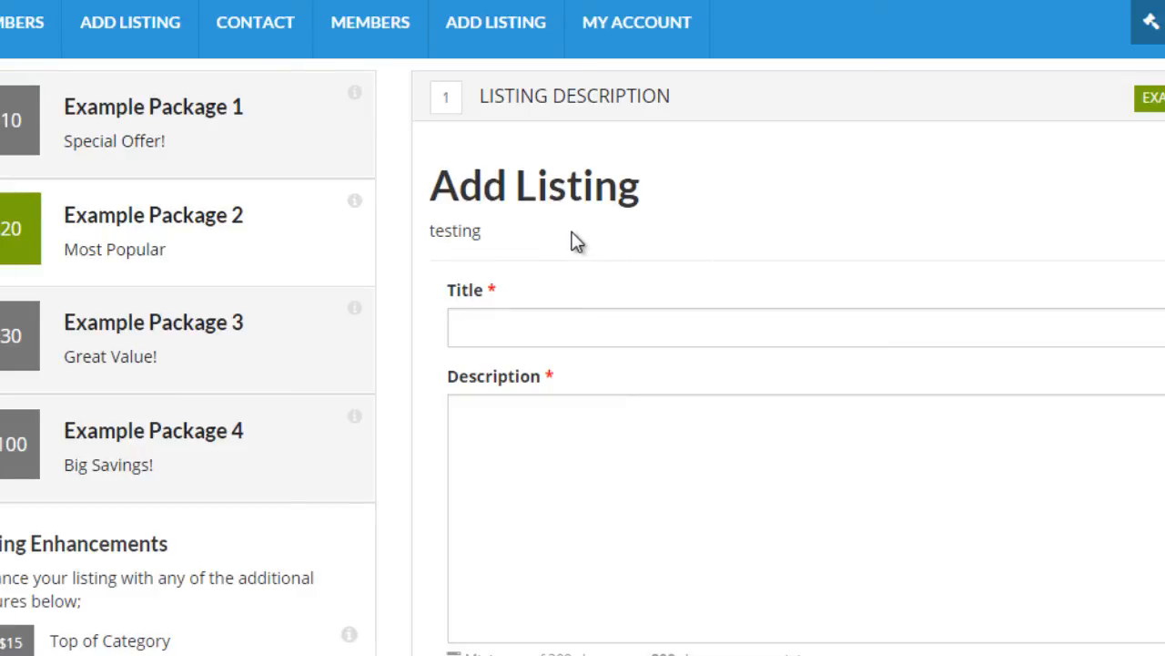
{"action": "scroll", "coordinate": [577, 241], "scroll_direction": "up", "scroll_amount": 1}
{"action": "scroll", "coordinate": [569, 265], "scroll_direction": "down", "scroll_amount": 1}
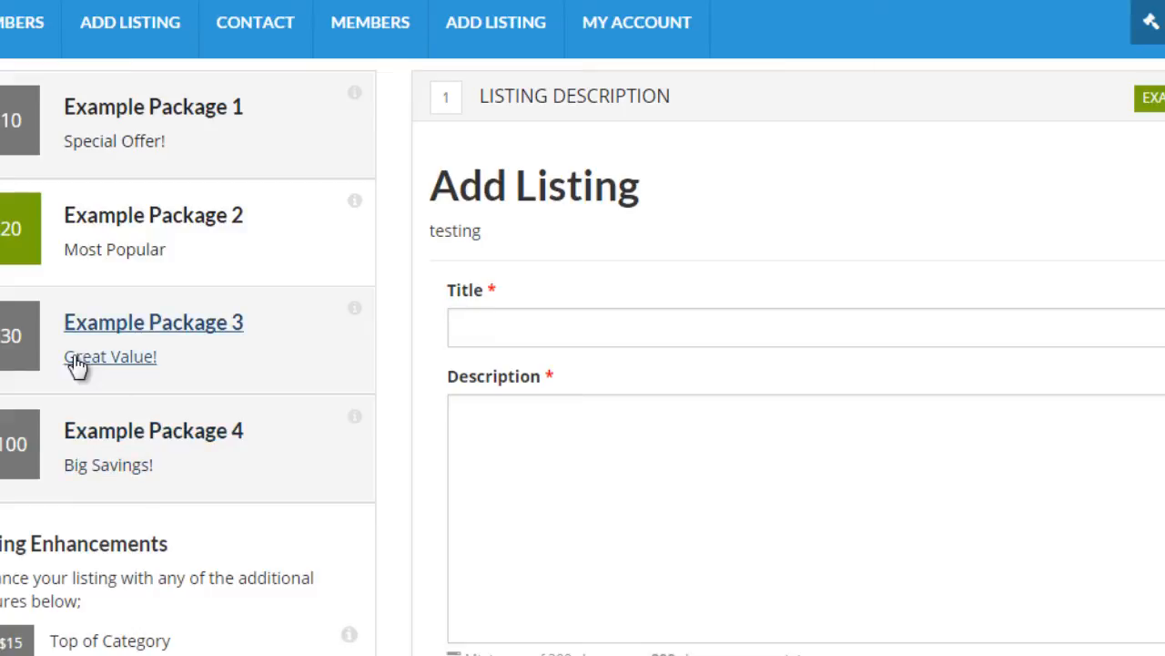
{"action": "scroll", "coordinate": [535, 227], "scroll_direction": "up", "scroll_amount": 1}
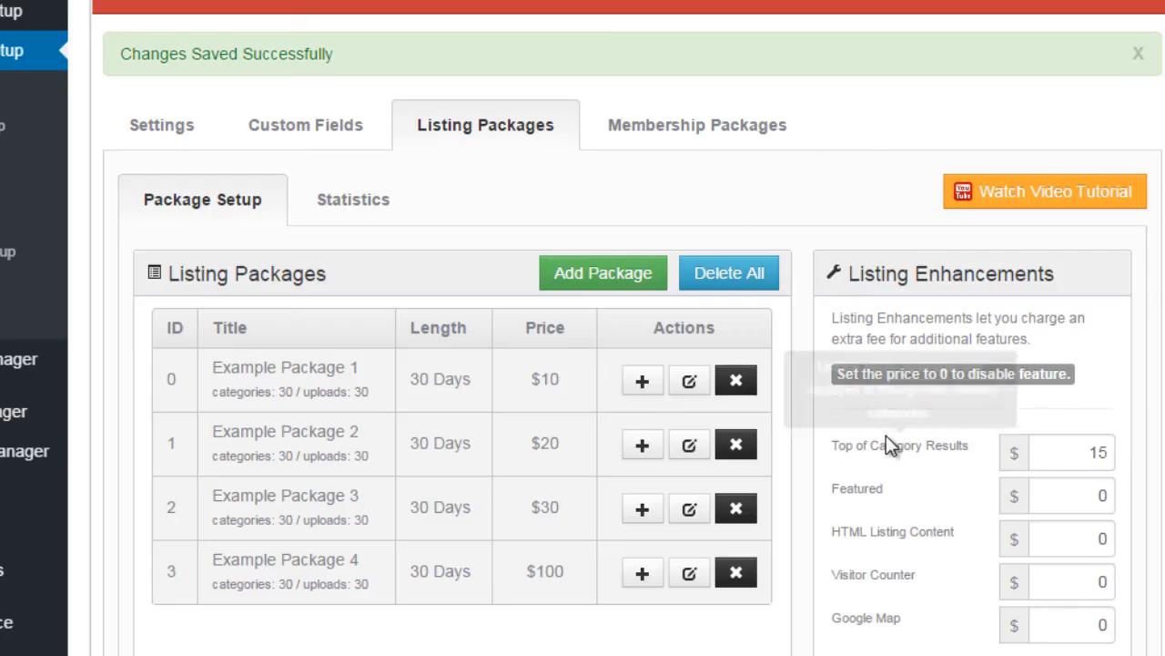
Step: Open the listing package statistics and review the listing count per package and the Transfer Listings options
{"action": "scroll", "coordinate": [820, 443], "scroll_direction": "down", "scroll_amount": 2}
{"action": "scroll", "coordinate": [902, 541], "scroll_direction": "up", "scroll_amount": 1}
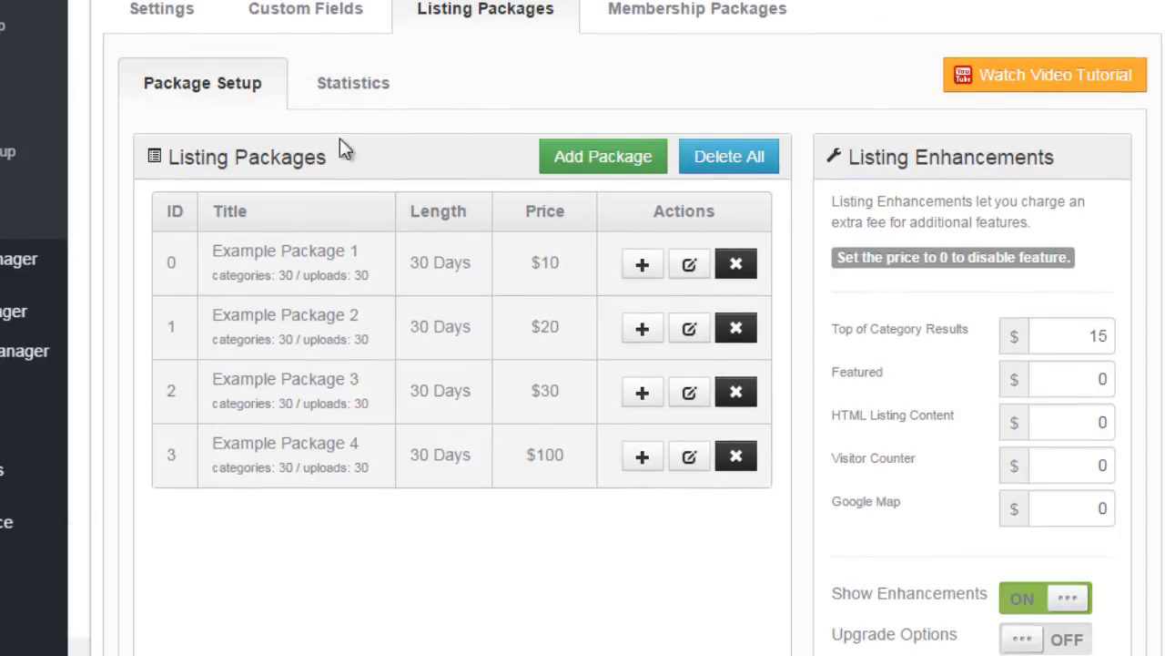
{"action": "left_click", "coordinate": [343, 88]}
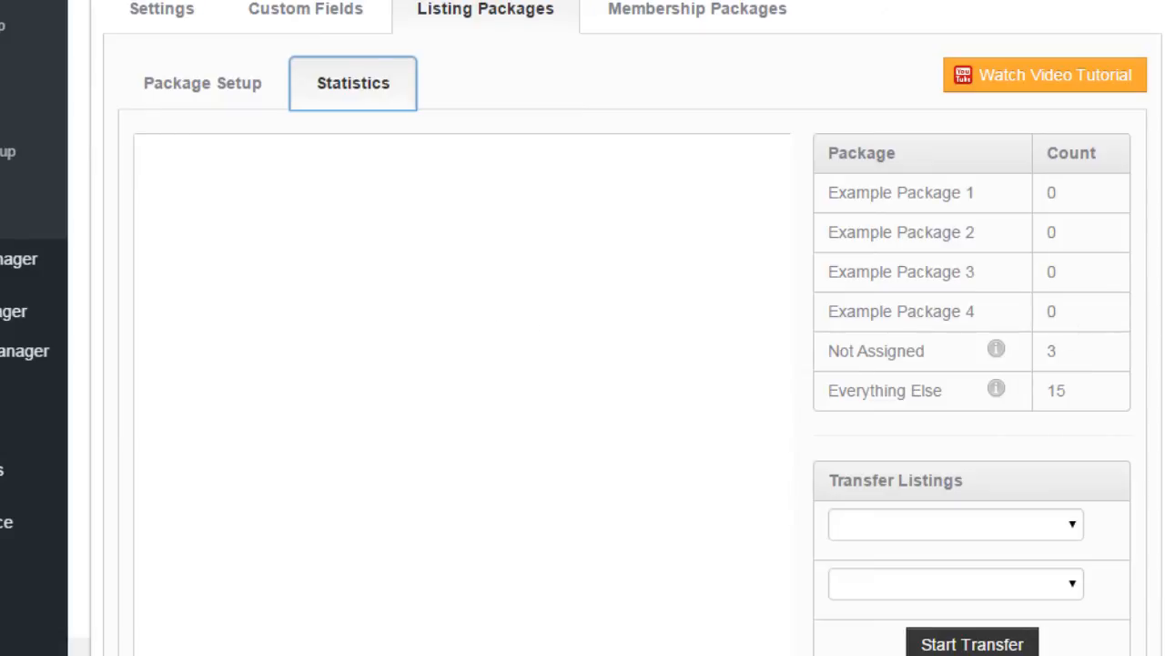
{"action": "mouse_move", "coordinate": [1164, 305]}
{"action": "left_mouse_down"}
{"action": "mouse_move", "coordinate": [1164, 364]}
{"action": "mouse_move", "coordinate": [1164, 305]}
{"action": "left_mouse_up"}
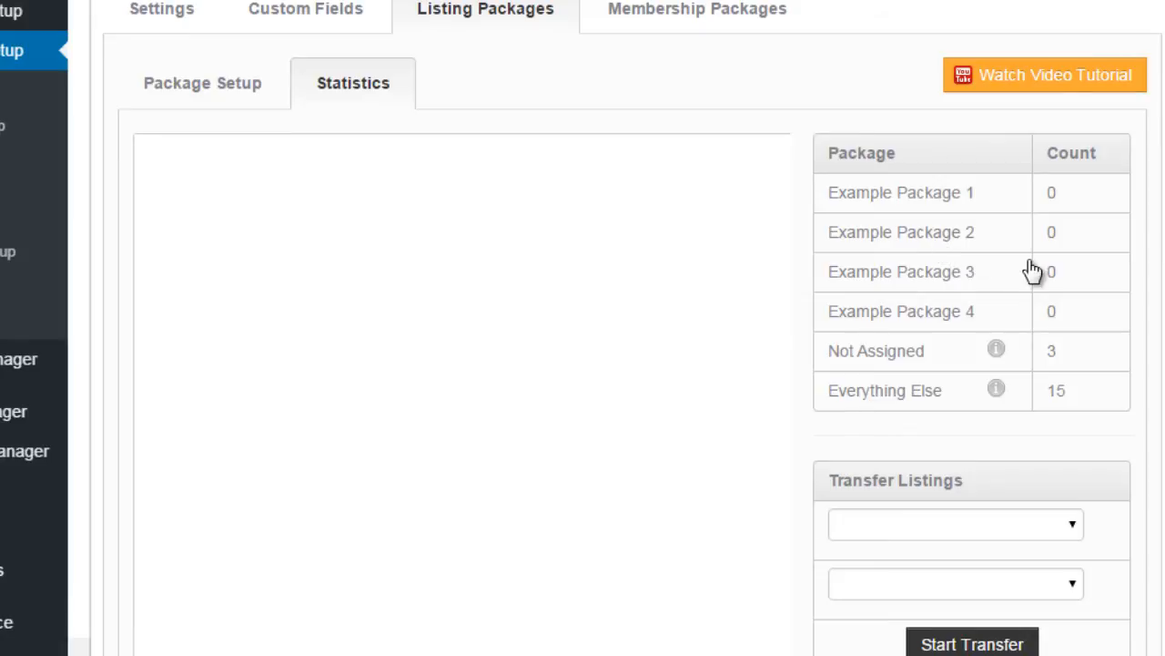
{"action": "scroll", "coordinate": [1027, 268], "scroll_direction": "down", "scroll_amount": 3}
{"action": "scroll", "coordinate": [1106, 320], "scroll_direction": "up", "scroll_amount": 3}
Step: Transfer the Not Assigned listings to Example Package 1
{"action": "left_click", "coordinate": [1075, 528]}
{"action": "left_click", "coordinate": [1066, 571]}
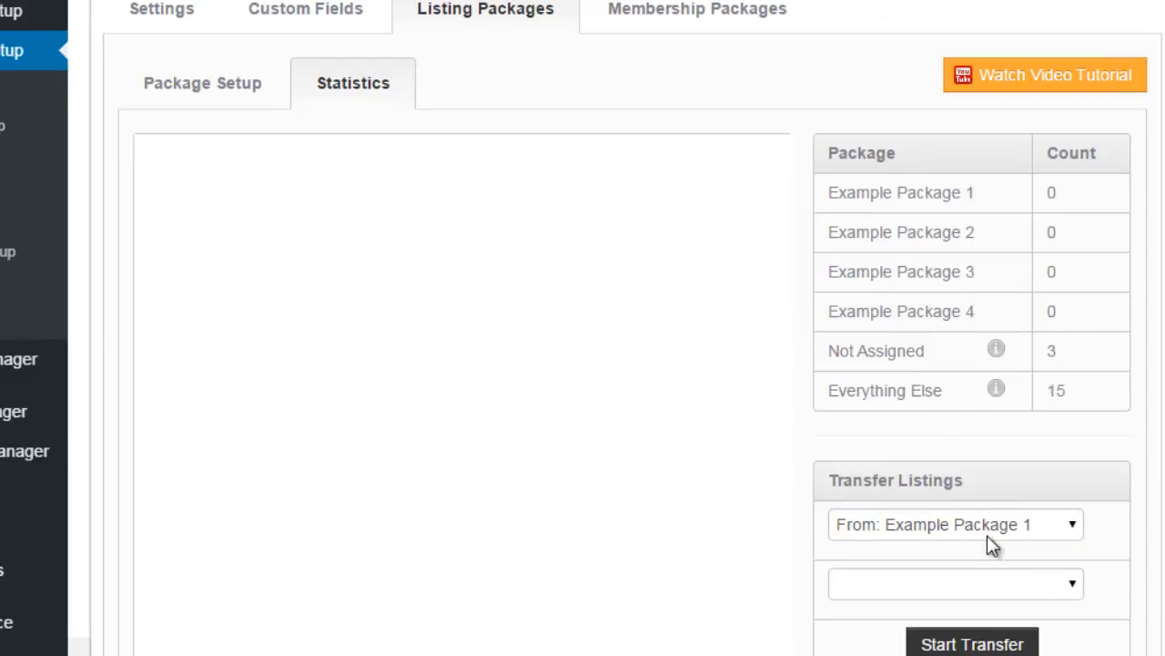
{"action": "left_click", "coordinate": [949, 528]}
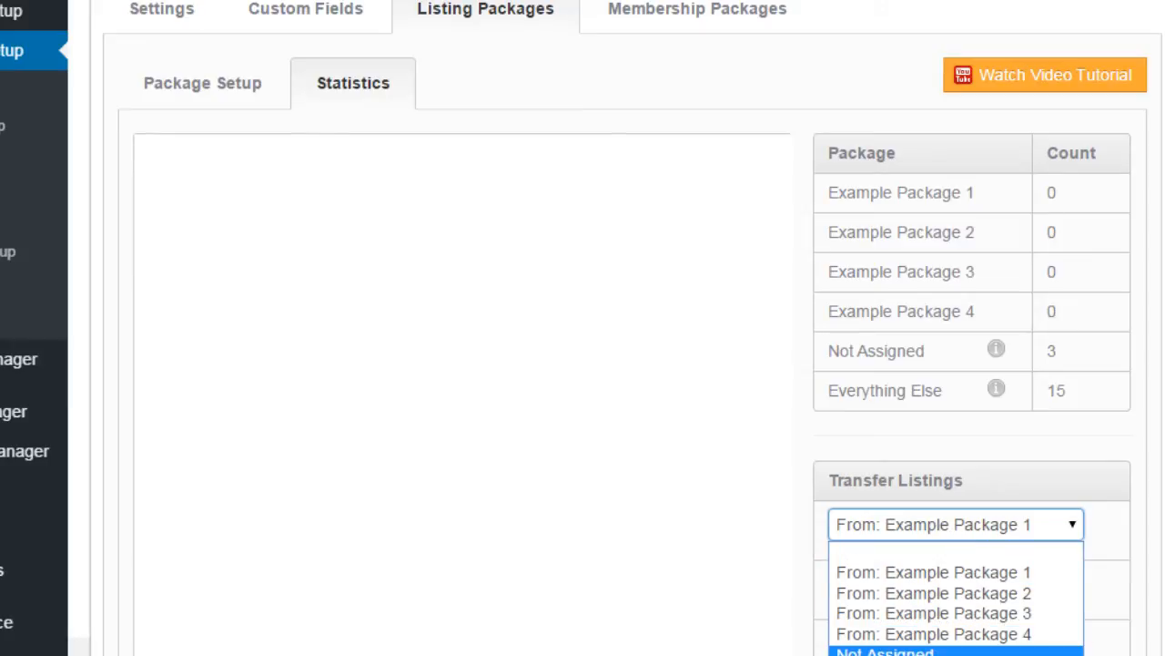
{"action": "left_click", "coordinate": [911, 652]}
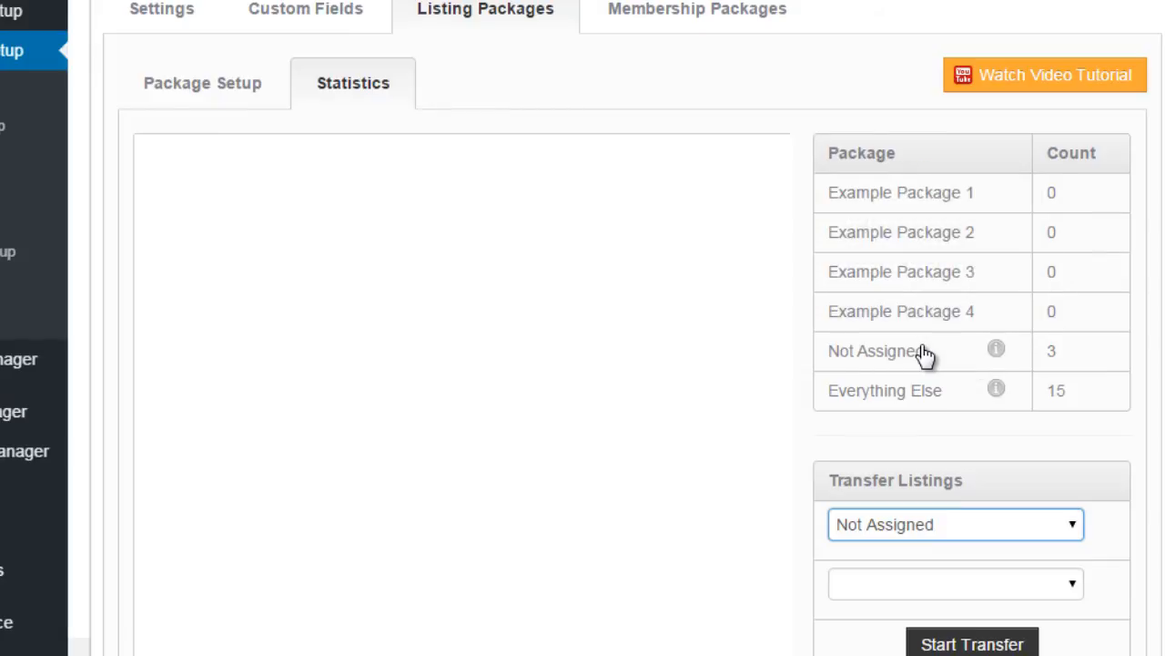
{"action": "left_click", "coordinate": [1000, 581]}
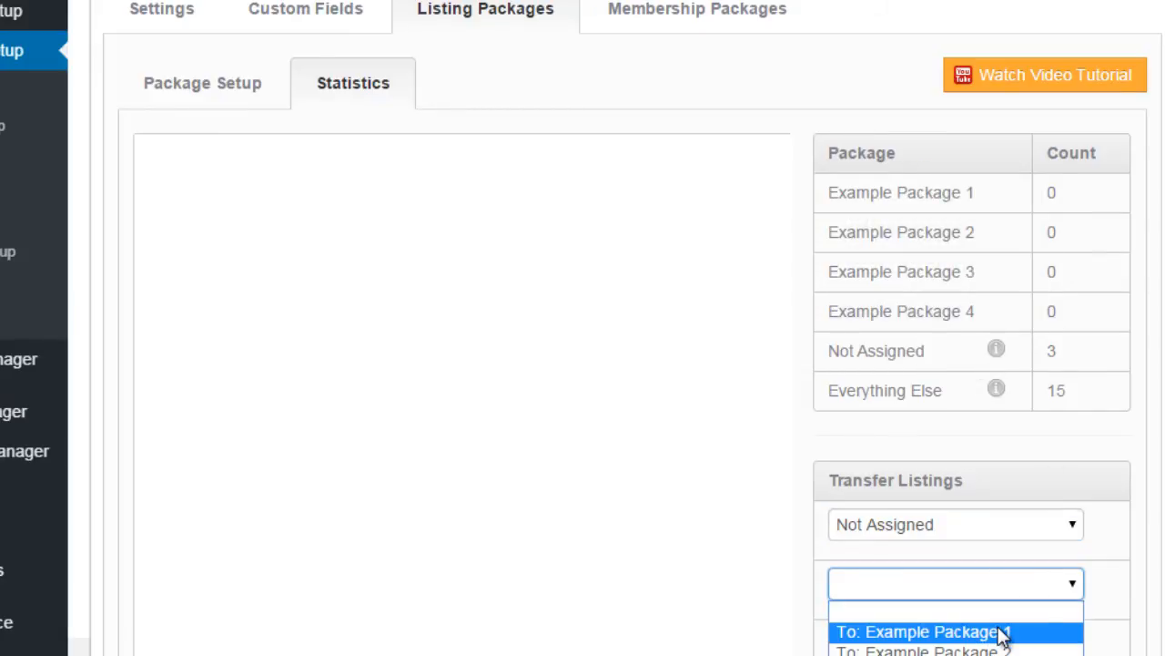
{"action": "left_click", "coordinate": [928, 629]}
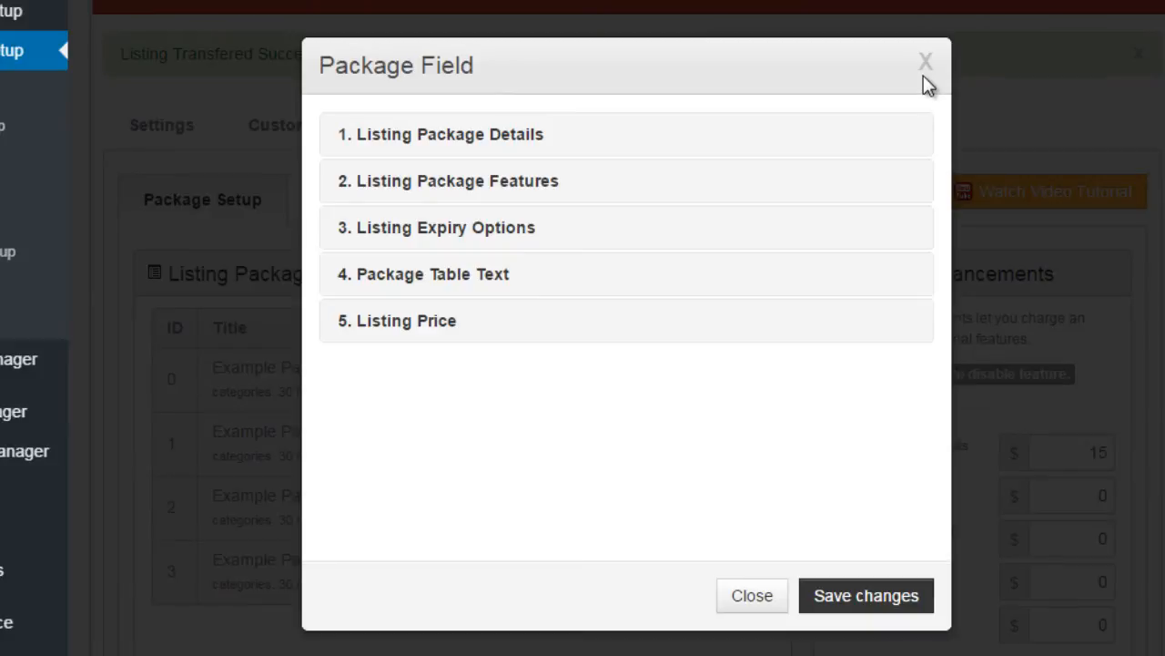
Step: Dismiss the Package Field dialog and reopen the listing package statistics to check the updated counts
{"action": "left_click", "coordinate": [925, 73]}
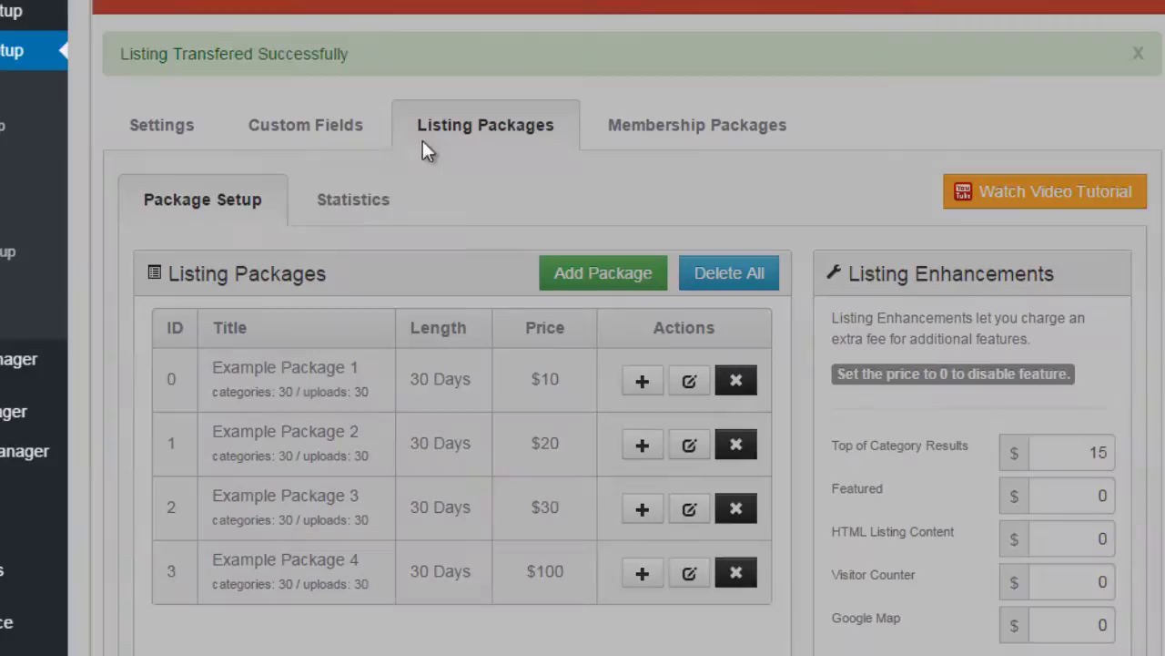
{"action": "left_click", "coordinate": [359, 222]}
{"action": "scroll", "coordinate": [583, 364], "scroll_direction": "down", "scroll_amount": 1}
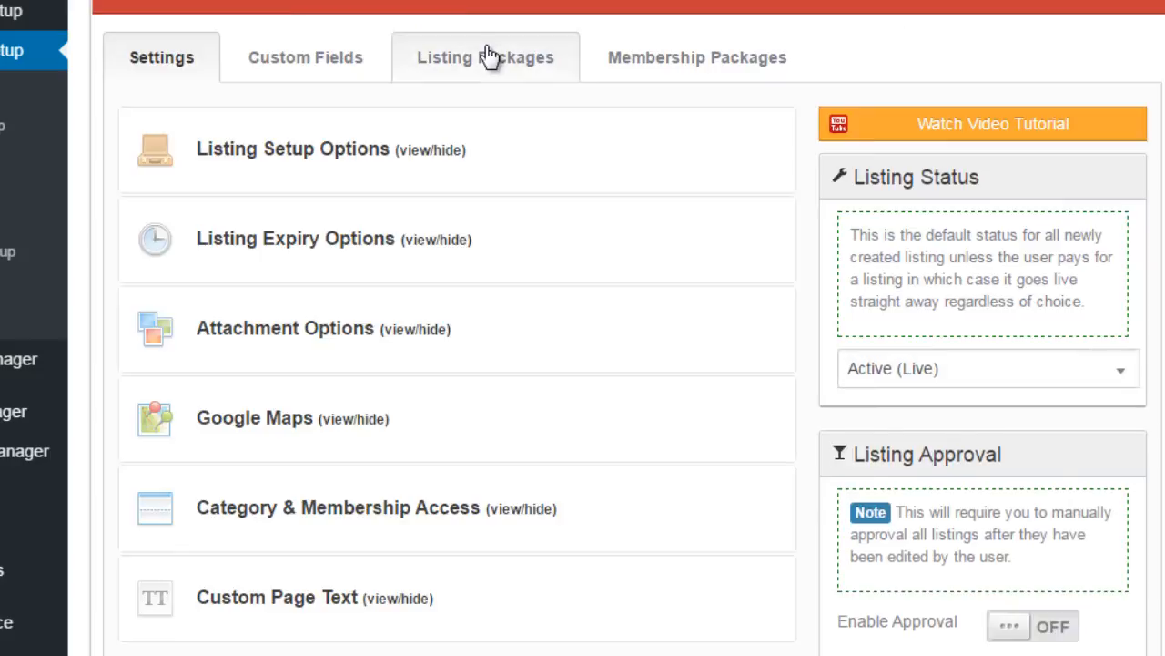
{"action": "left_click", "coordinate": [488, 55]}
{"action": "left_click", "coordinate": [365, 163]}
{"action": "scroll", "coordinate": [1093, 334], "scroll_direction": "down", "scroll_amount": 2}
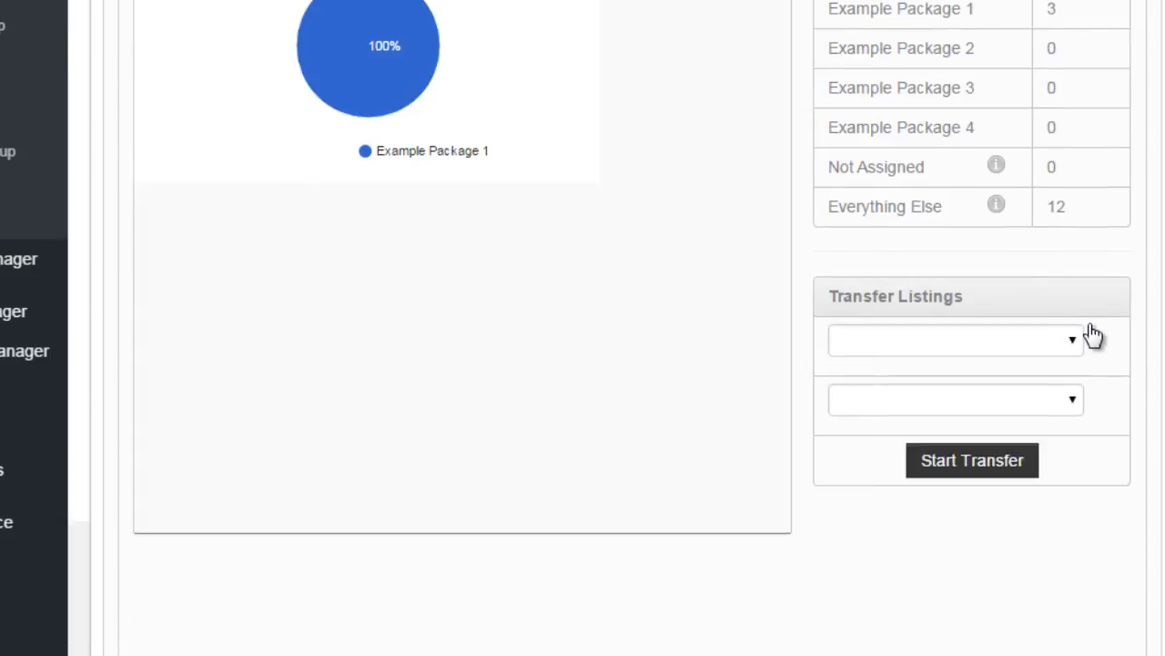
Step: Transfer the Everything Else listings to Example Package 2
{"action": "scroll", "coordinate": [1014, 434], "scroll_direction": "up", "scroll_amount": 1}
{"action": "left_click", "coordinate": [1006, 465]}
{"action": "left_click", "coordinate": [949, 607]}
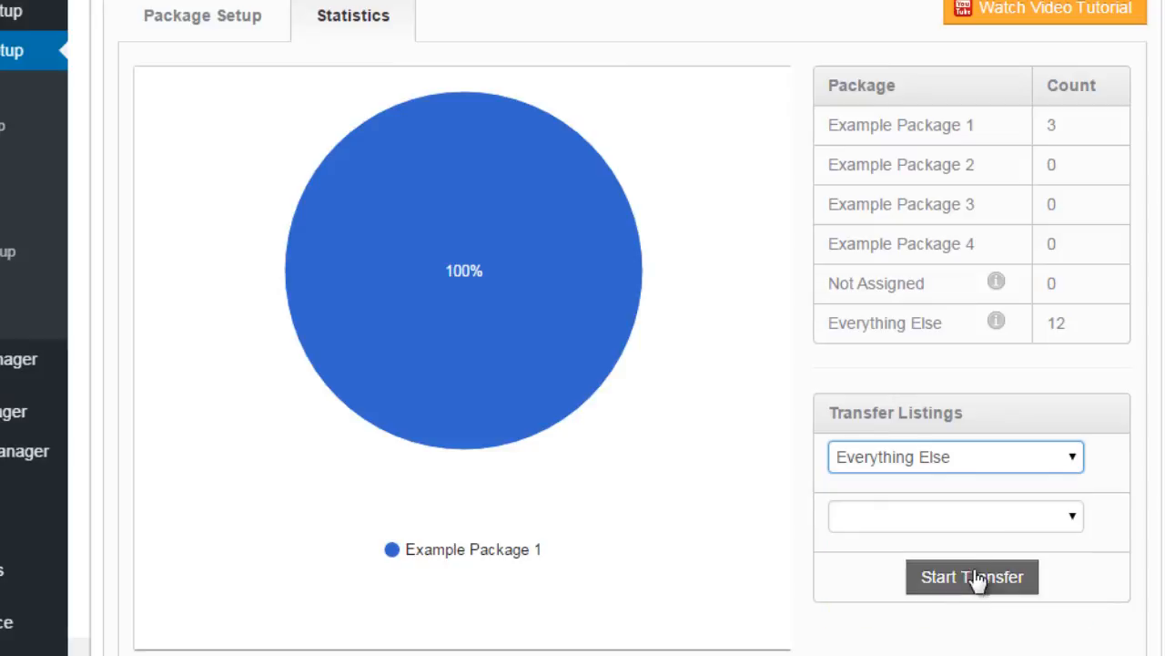
{"action": "left_click", "coordinate": [966, 517]}
{"action": "left_click", "coordinate": [962, 584]}
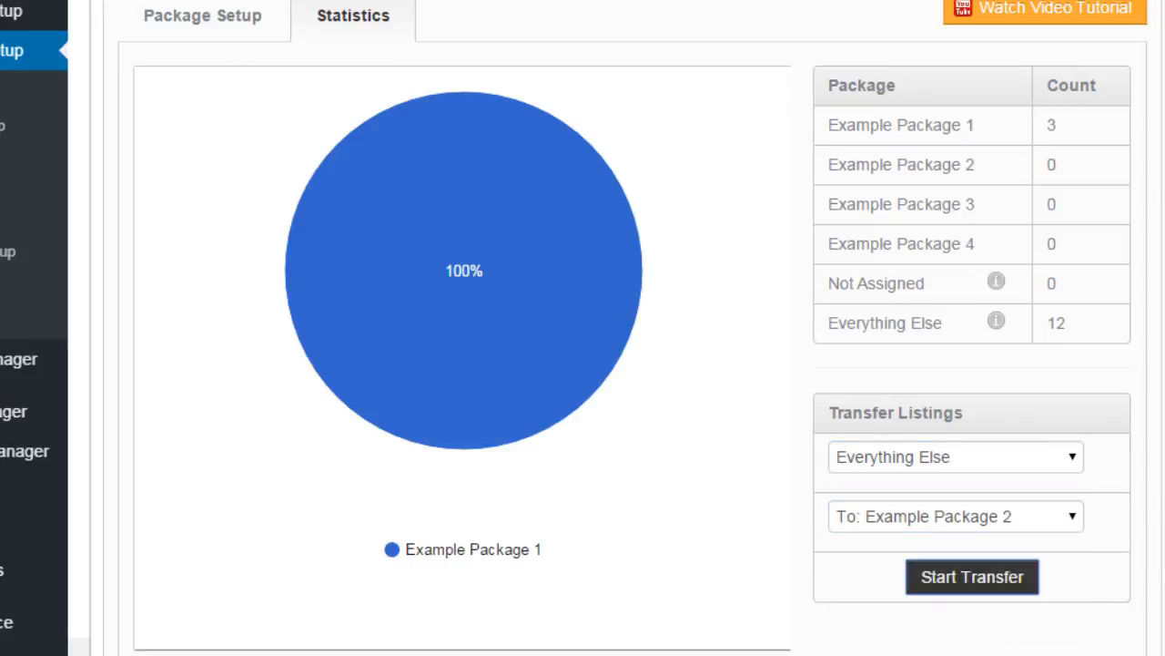
{"action": "left_click", "coordinate": [968, 583]}
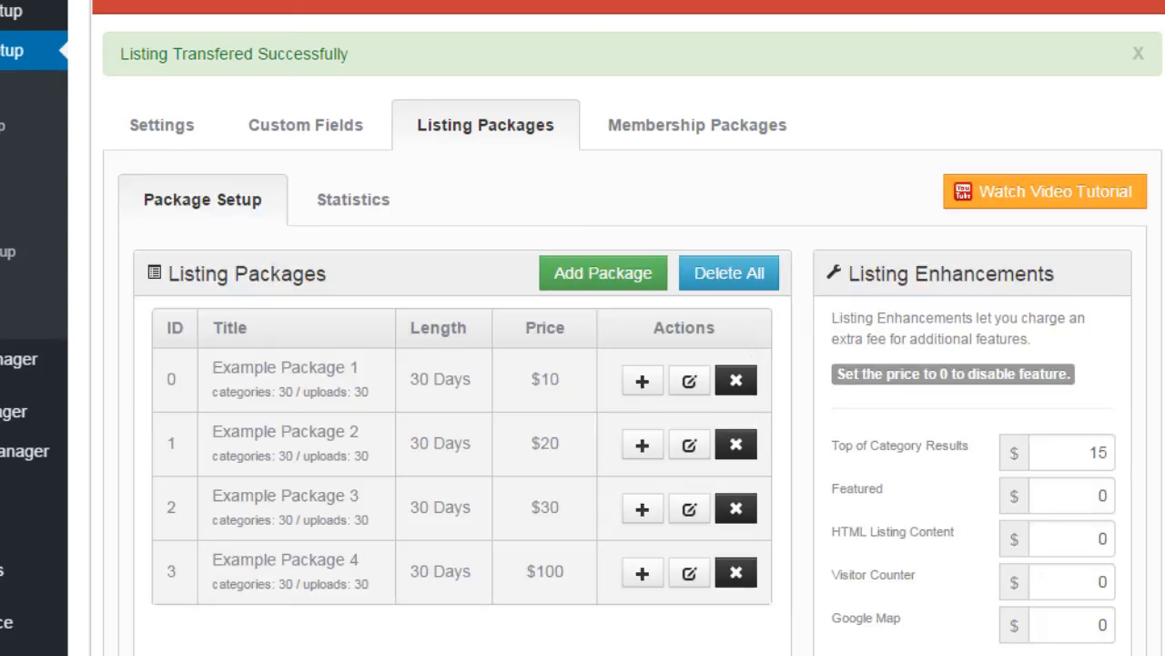
Step: Reopen the listing package statistics and review the pie chart and the listing count of each package
{"action": "left_click", "coordinate": [389, 215]}
{"action": "scroll", "coordinate": [1138, 323], "scroll_direction": "down", "scroll_amount": 1}
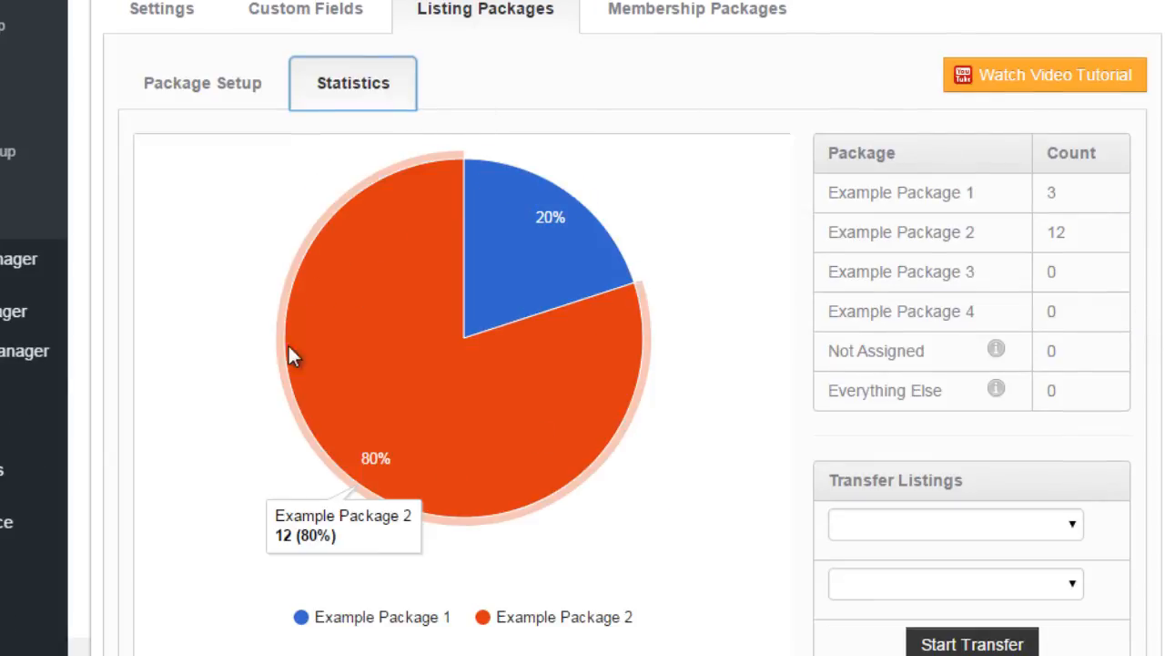
{"action": "scroll", "coordinate": [288, 356], "scroll_direction": "down", "scroll_amount": 1}
{"action": "scroll", "coordinate": [242, 411], "scroll_direction": "up", "scroll_amount": 1}
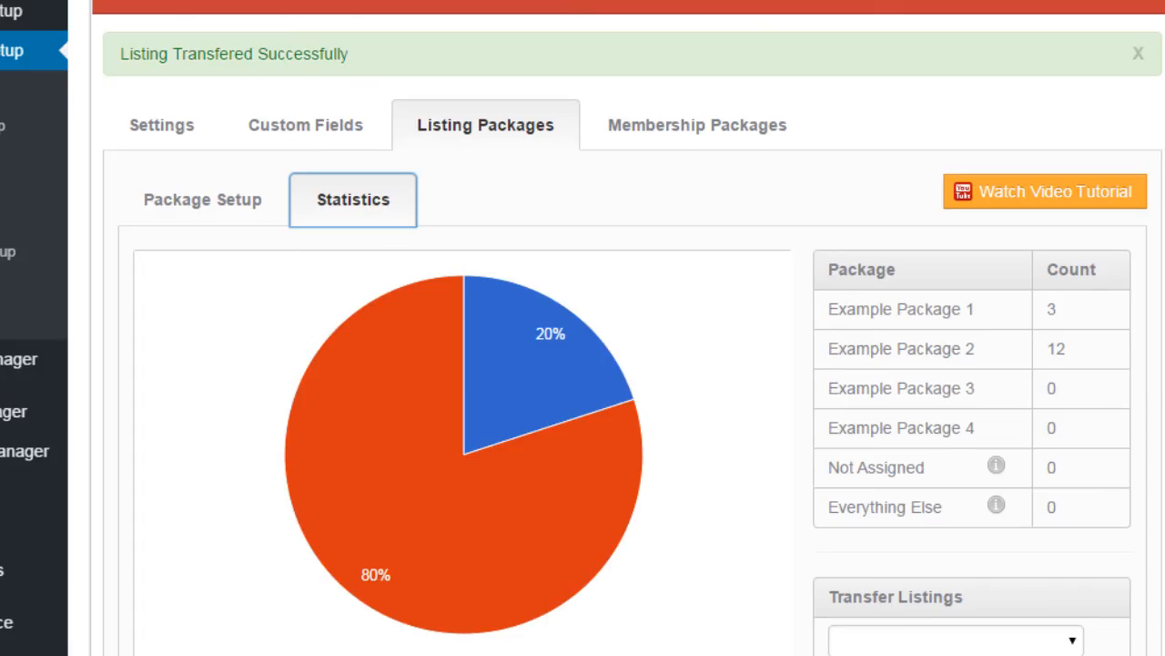
{"action": "scroll", "coordinate": [468, 457], "scroll_direction": "down", "scroll_amount": 2}
{"action": "scroll", "coordinate": [446, 319], "scroll_direction": "up", "scroll_amount": 1}
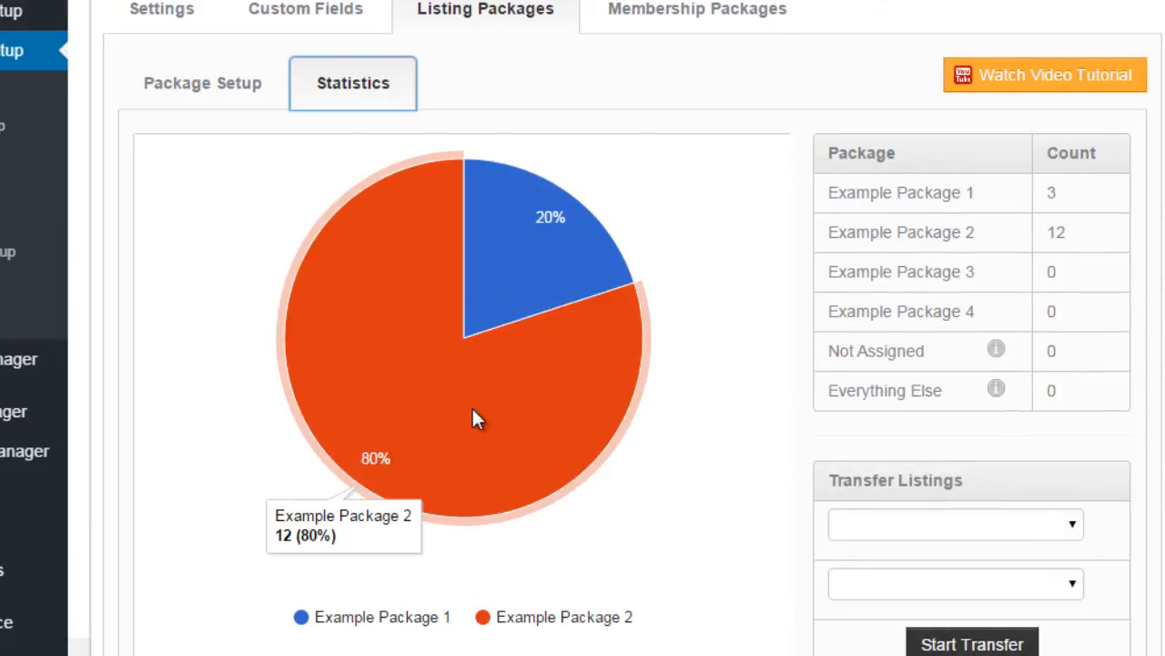
{"action": "scroll", "coordinate": [1162, 378], "scroll_direction": "up", "scroll_amount": 1}
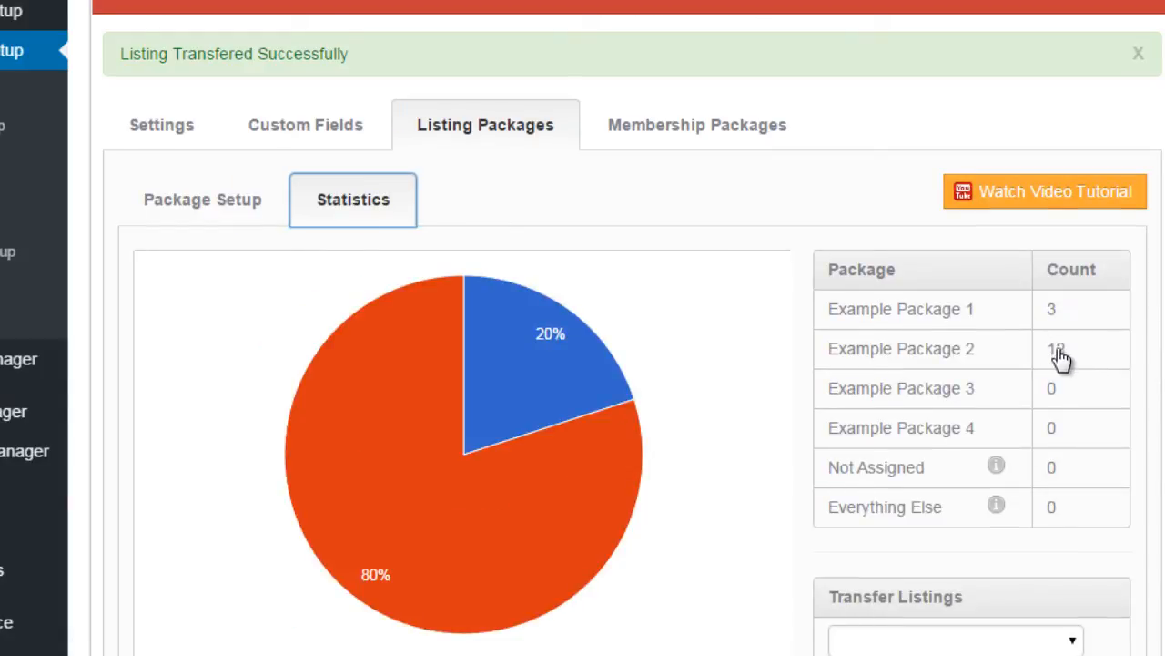
{"action": "scroll", "coordinate": [1161, 382], "scroll_direction": "down", "scroll_amount": 1}
{"action": "scroll", "coordinate": [1161, 391], "scroll_direction": "up", "scroll_amount": 1}
Step: Return to Package Setup and look over the listing packages and the Listing Enhancements settings
{"action": "left_click", "coordinate": [246, 221]}
{"action": "scroll", "coordinate": [244, 220], "scroll_direction": "down", "scroll_amount": 3}
{"action": "scroll", "coordinate": [254, 239], "scroll_direction": "up", "scroll_amount": 3}
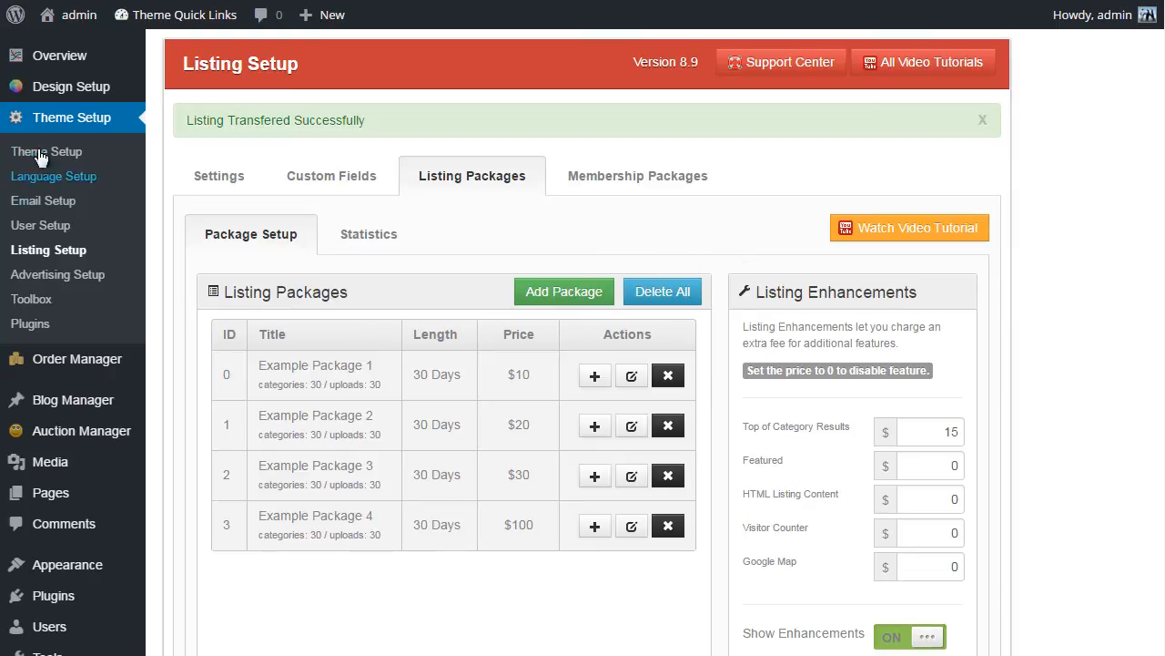
{"action": "scroll", "coordinate": [419, 192], "scroll_direction": "down", "scroll_amount": 1}
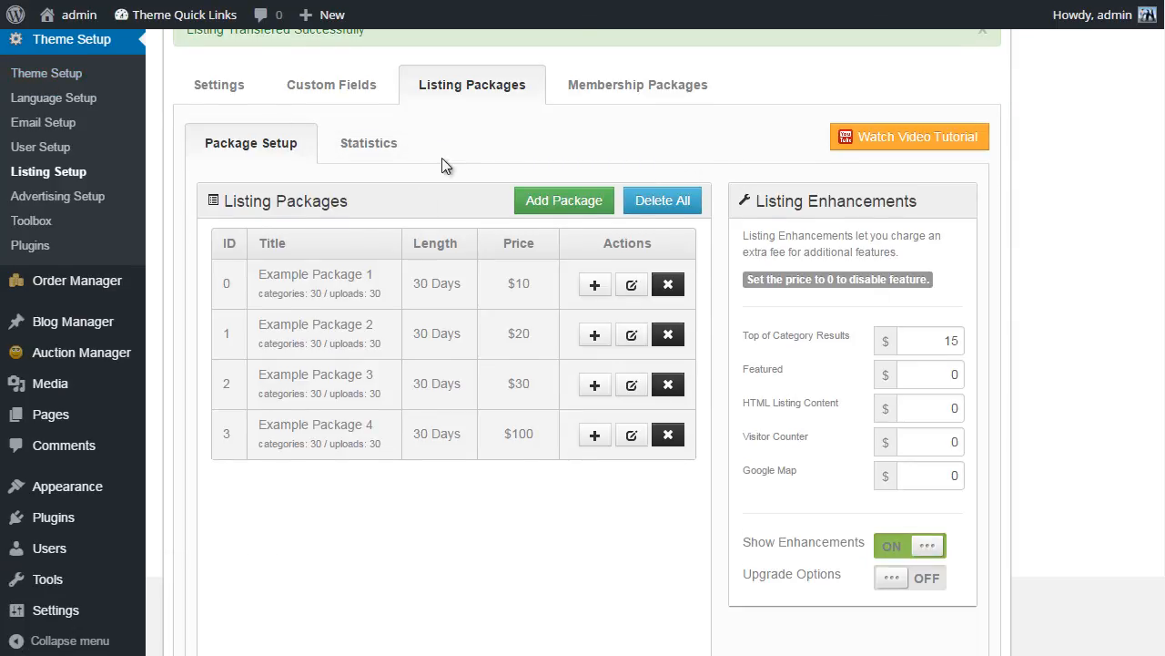
{"action": "scroll", "coordinate": [383, 155], "scroll_direction": "down", "scroll_amount": 1}
{"action": "scroll", "coordinate": [182, 237], "scroll_direction": "up", "scroll_amount": 1}
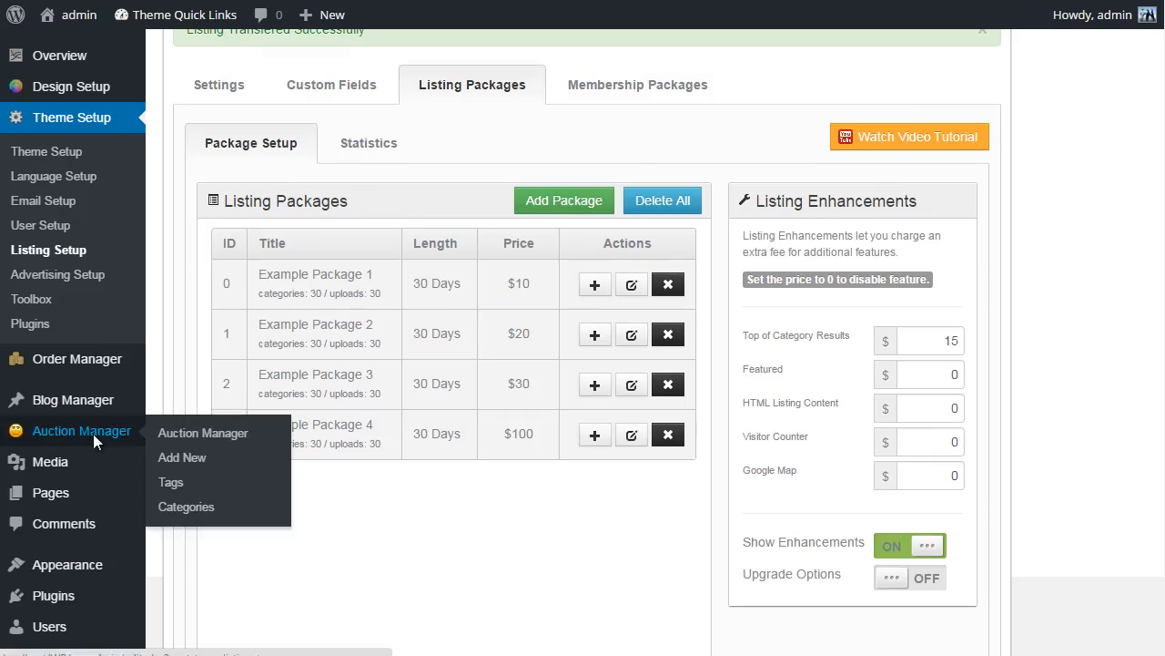
Step: Open Example Item 15 for editing from the Auction Manager and go to its Listing Details
{"action": "left_click", "coordinate": [95, 441]}
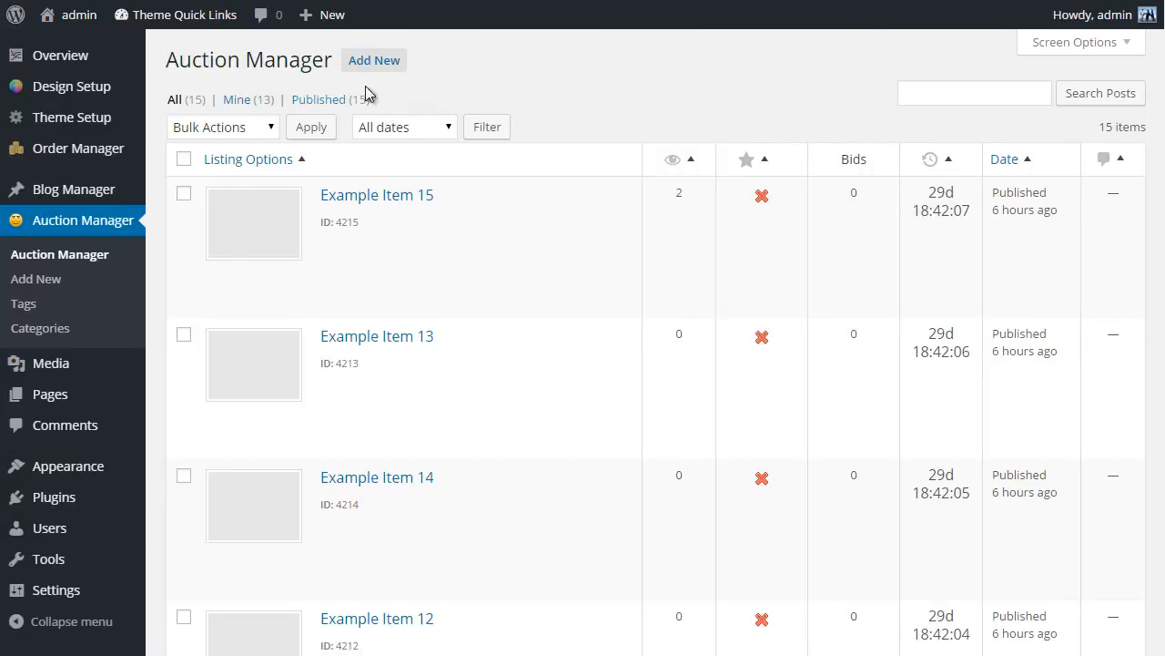
{"action": "left_click", "coordinate": [328, 240]}
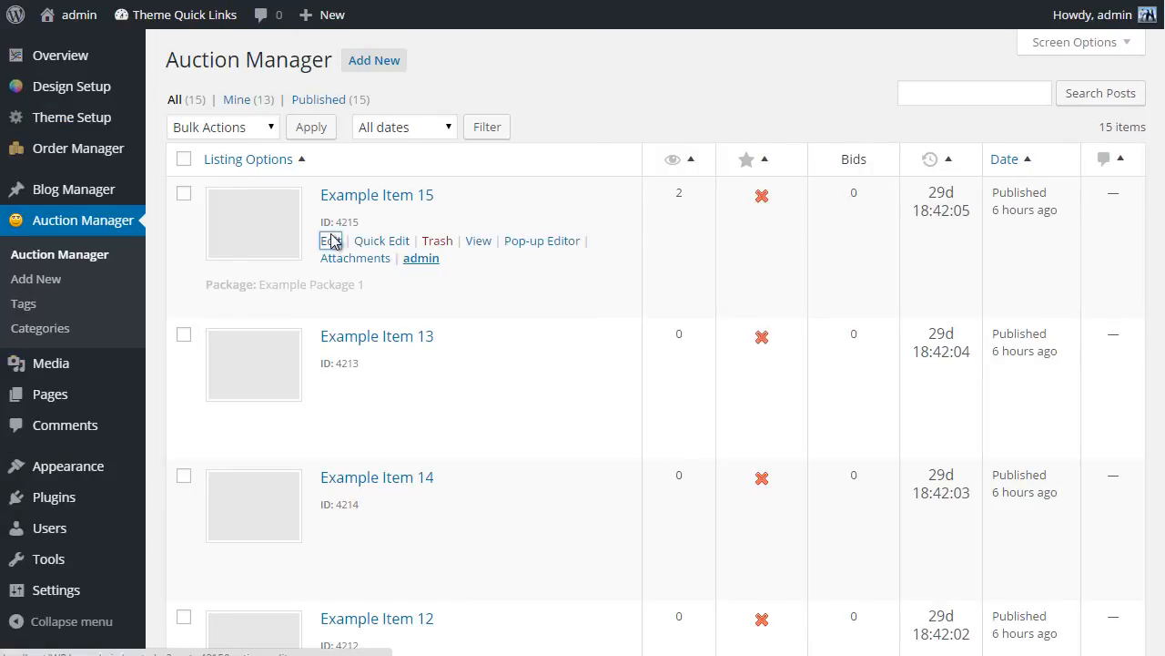
{"action": "scroll", "coordinate": [904, 354], "scroll_direction": "down", "scroll_amount": 6}
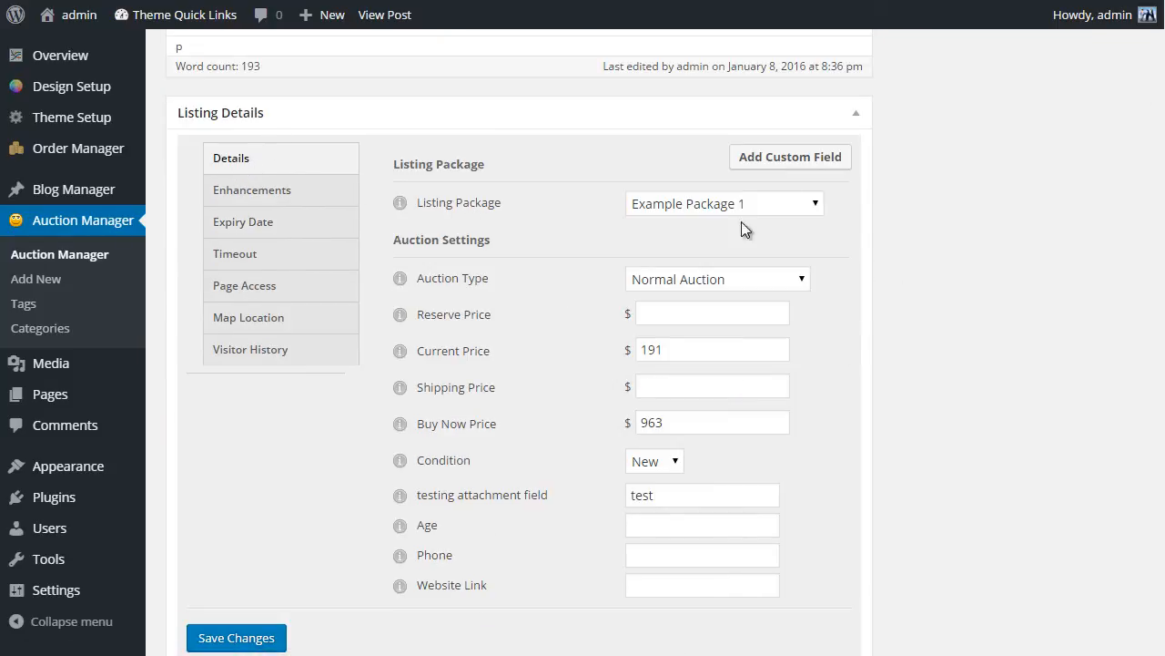
Step: Check which packages can be assigned to Example Item 15 under Listing Package, keeping Example Package 1
{"action": "left_click", "coordinate": [810, 205]}
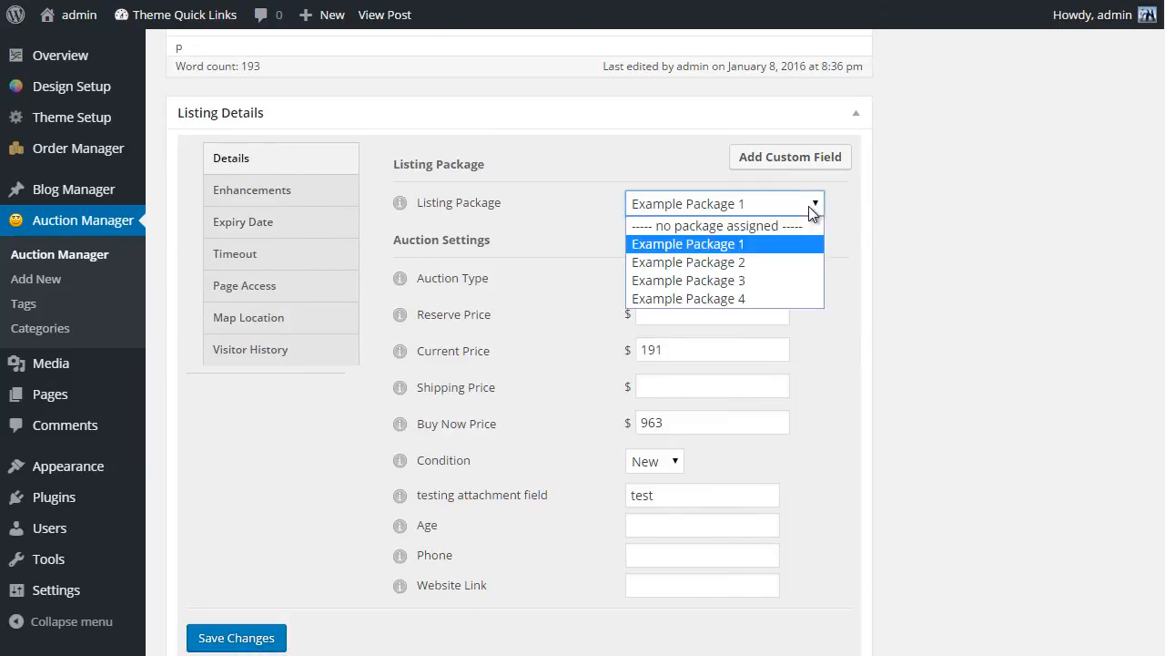
{"action": "left_click", "coordinate": [905, 224]}
{"action": "scroll", "coordinate": [700, 285], "scroll_direction": "up", "scroll_amount": 1}
{"action": "left_click", "coordinate": [719, 294]}
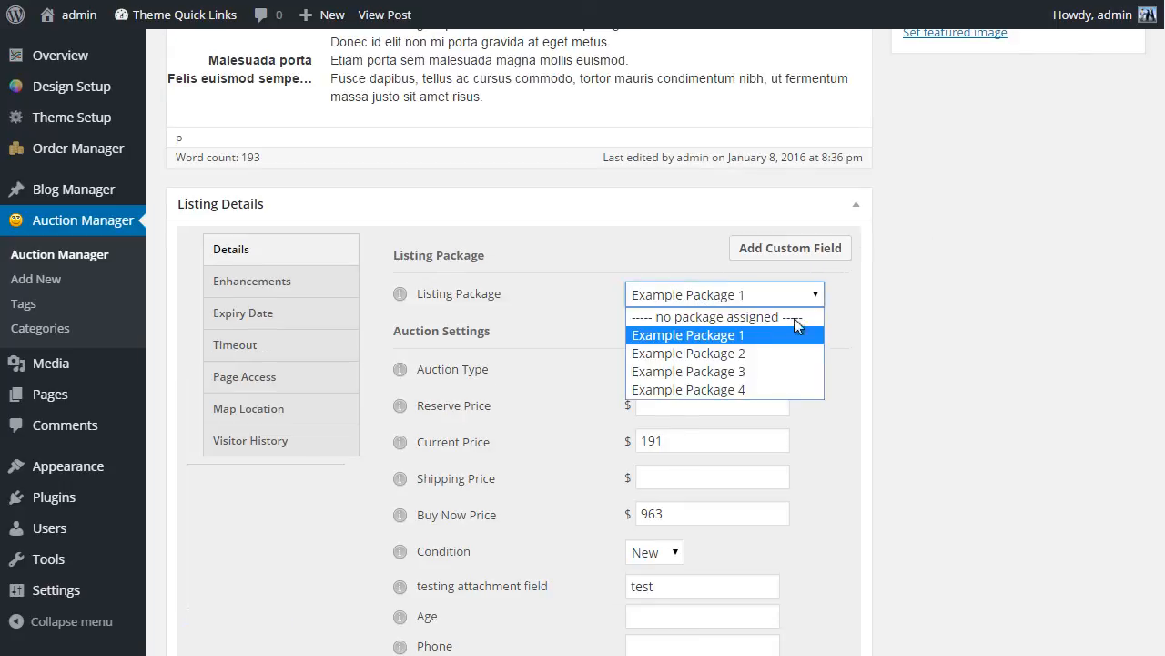
{"action": "left_click", "coordinate": [774, 272]}
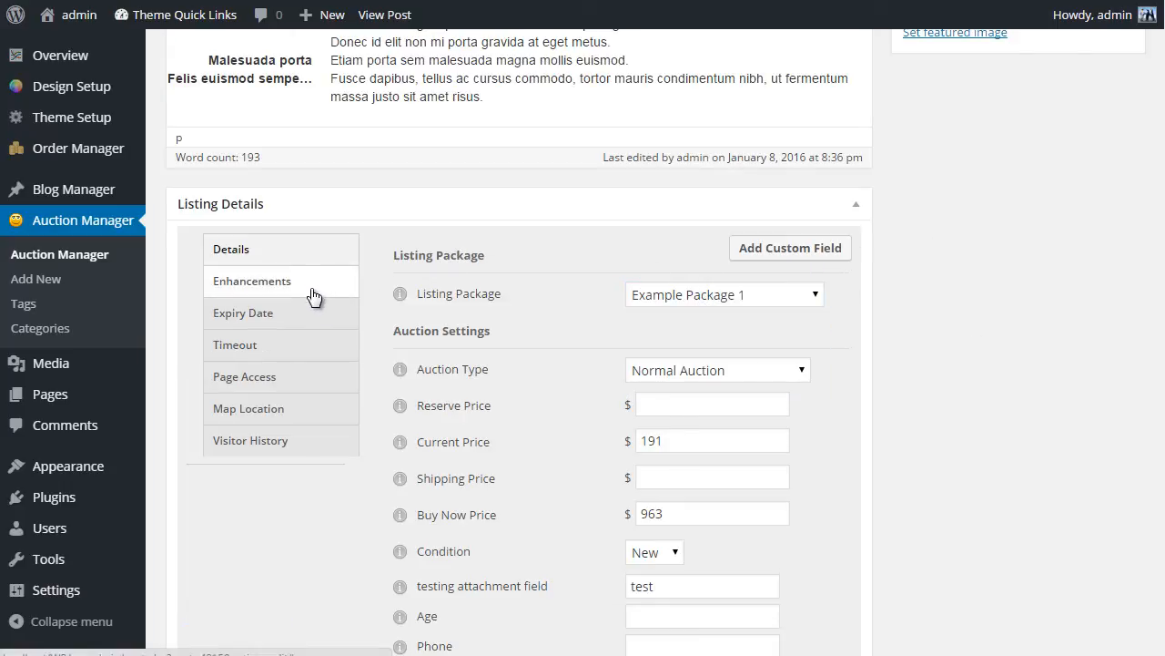
Step: Open the listing's Enhancements and check the choices for Google Map, HTML Listings, Featured and Top of category
{"action": "left_click", "coordinate": [264, 288]}
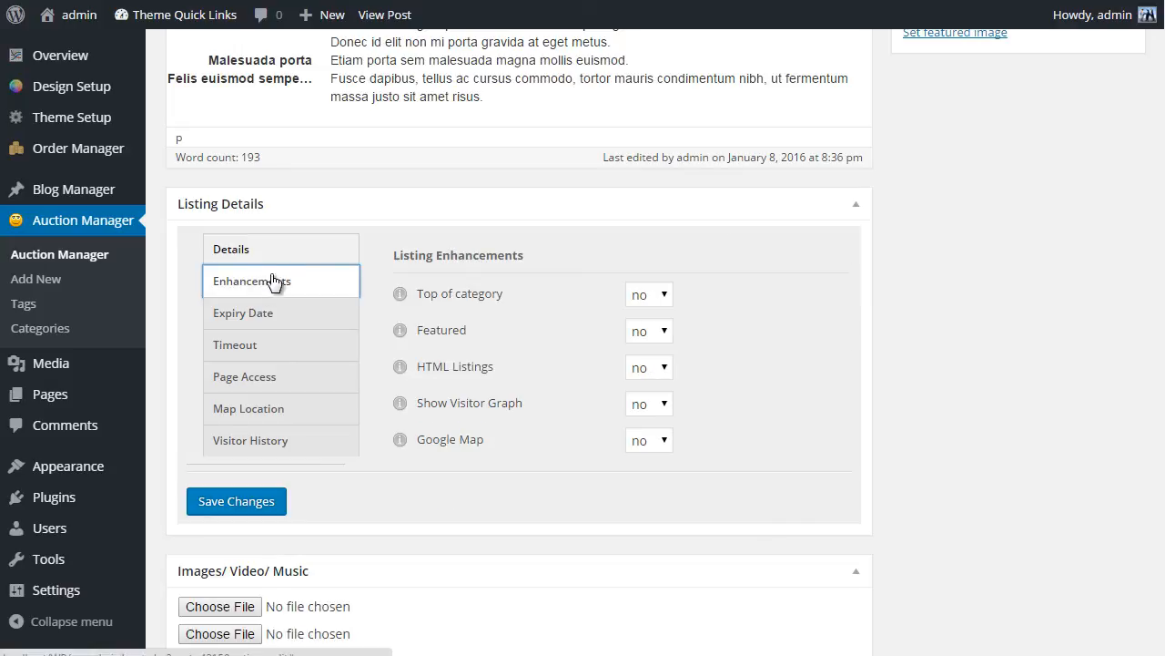
{"action": "scroll", "coordinate": [657, 373], "scroll_direction": "up", "scroll_amount": 1}
{"action": "scroll", "coordinate": [665, 387], "scroll_direction": "down", "scroll_amount": 1}
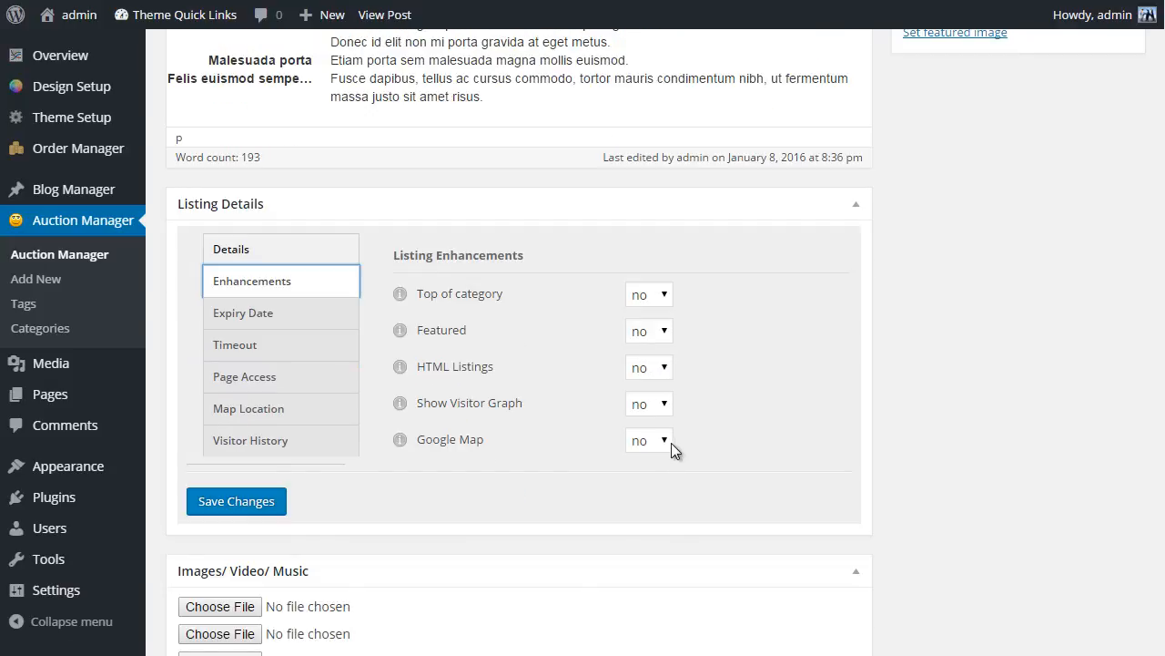
{"action": "left_click", "coordinate": [664, 439]}
{"action": "left_click", "coordinate": [664, 438]}
{"action": "left_click", "coordinate": [670, 364]}
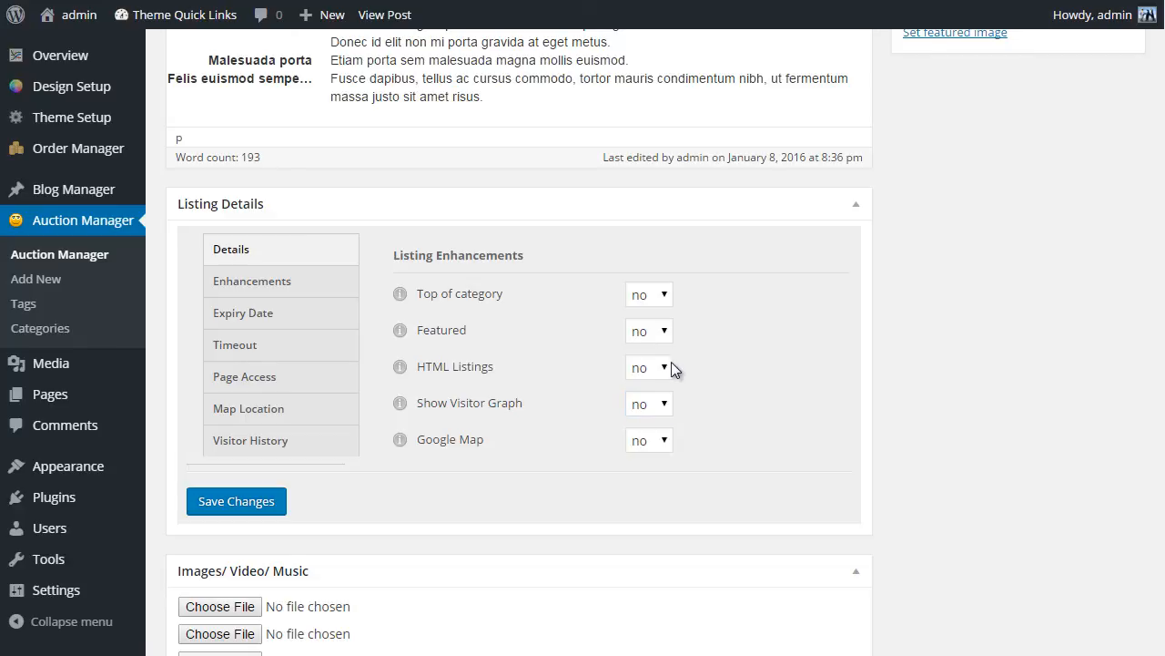
{"action": "left_click", "coordinate": [658, 338]}
{"action": "left_click", "coordinate": [668, 295]}
{"action": "left_click", "coordinate": [772, 293]}
Step: Leave the listing's details and go back to the Theme Setup pages
{"action": "scroll", "coordinate": [945, 376], "scroll_direction": "up", "scroll_amount": 3}
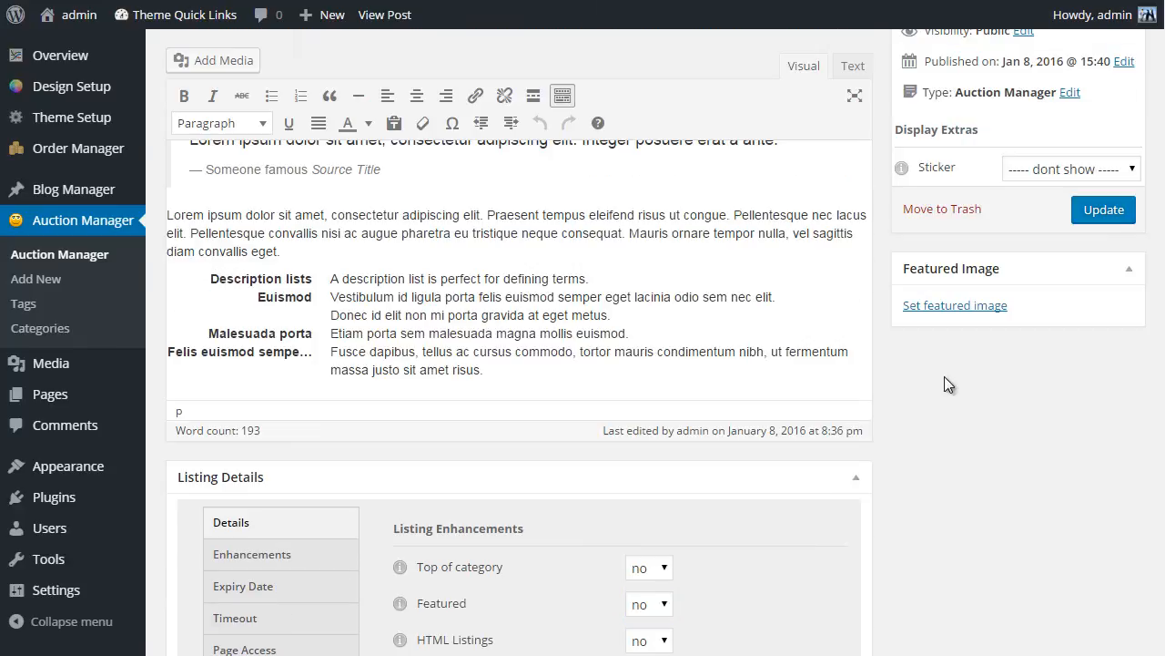
{"action": "scroll", "coordinate": [944, 376], "scroll_direction": "down", "scroll_amount": 4}
{"action": "scroll", "coordinate": [945, 376], "scroll_direction": "up", "scroll_amount": 5}
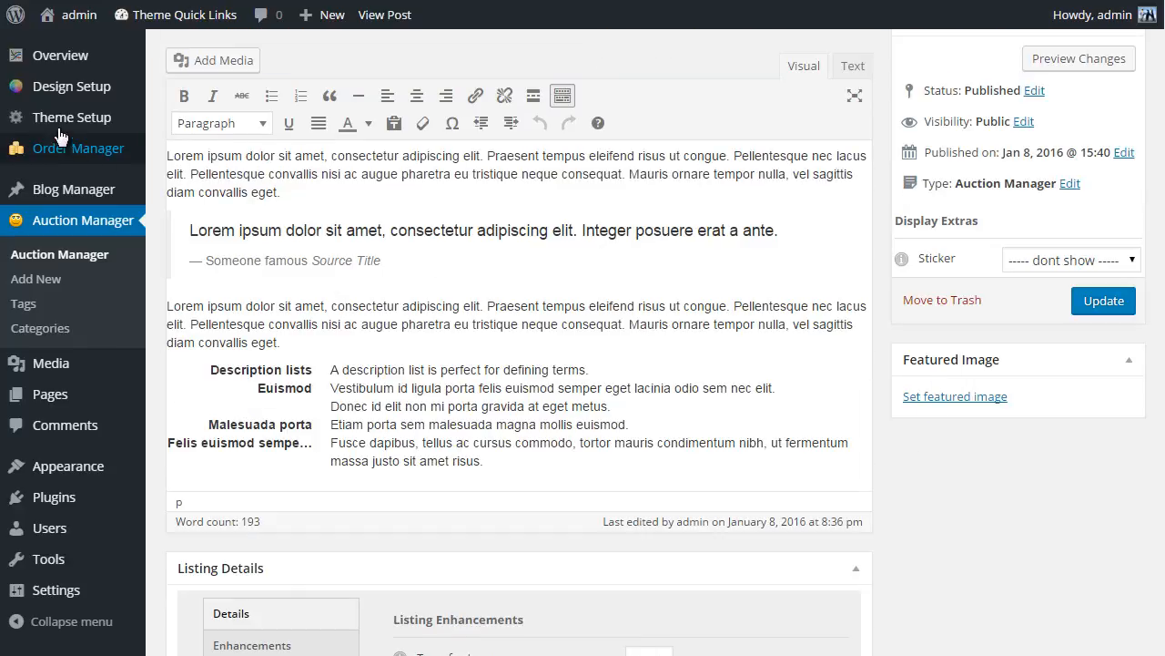
{"action": "mouse_move", "coordinate": [170, 133]}
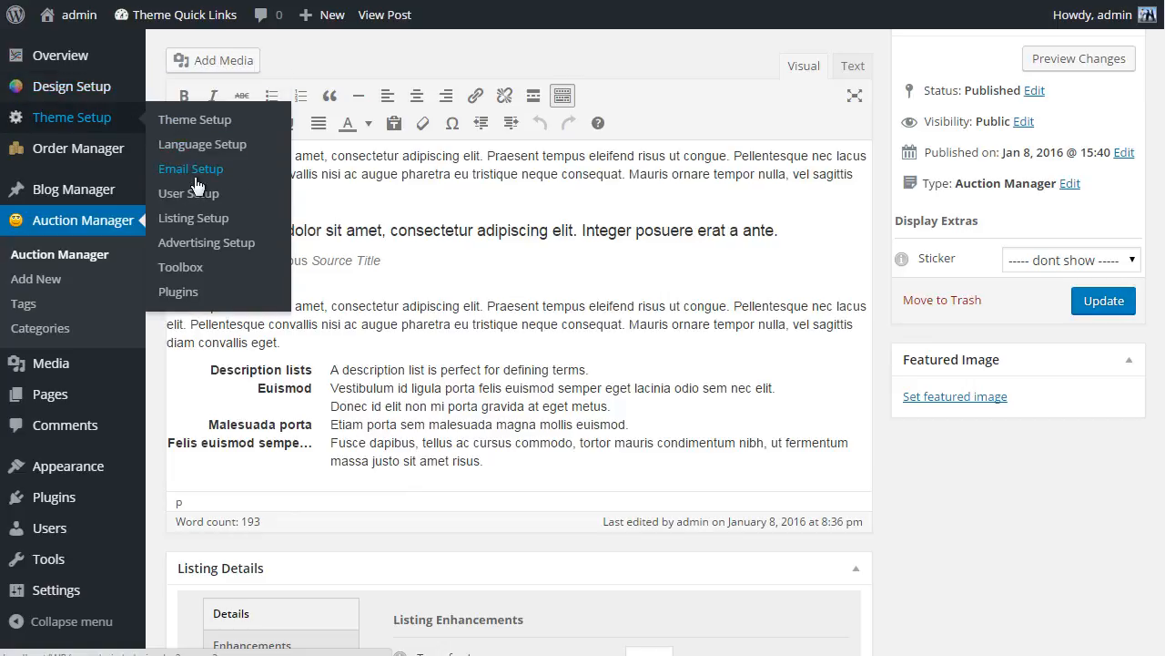